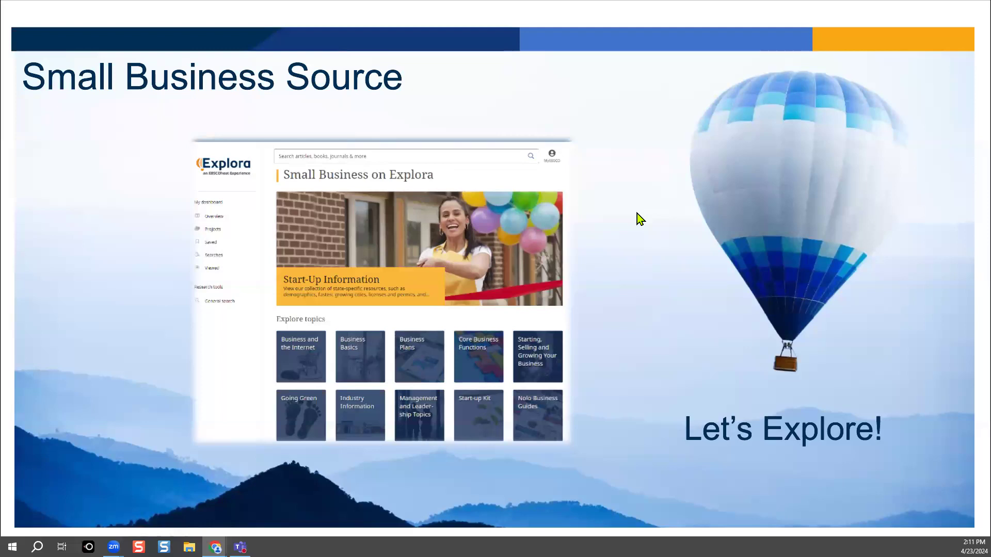
Leave the slideshow, find Small Business Source among LiLI.org's databases starting with S, and switch to its EBSCO page
key(Escape)
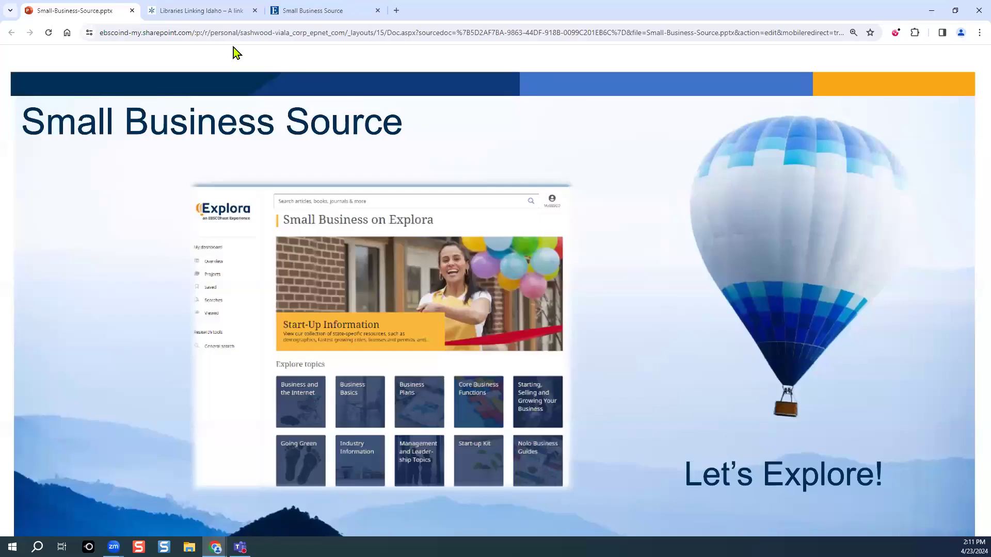
click(180, 10)
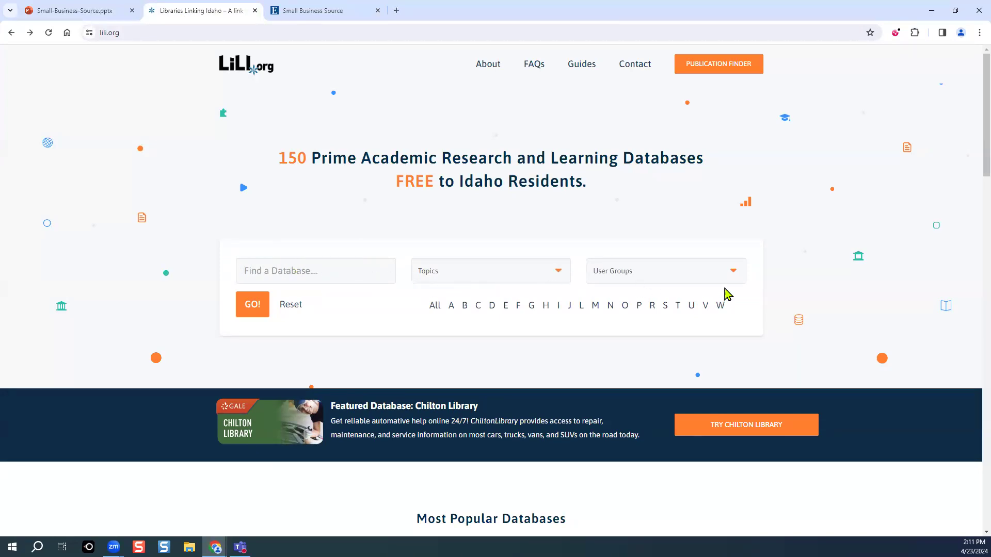
click(665, 310)
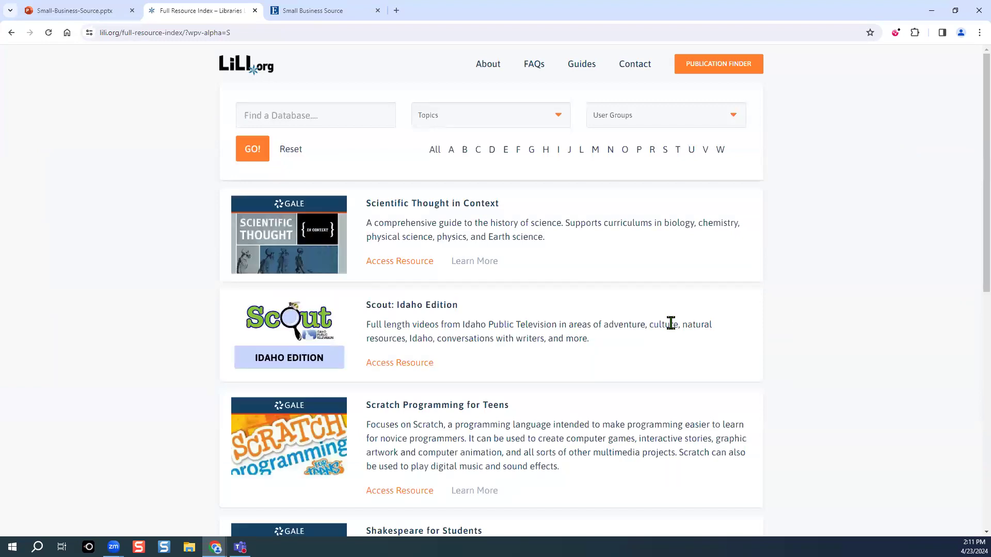
scroll(673, 325, down, 7)
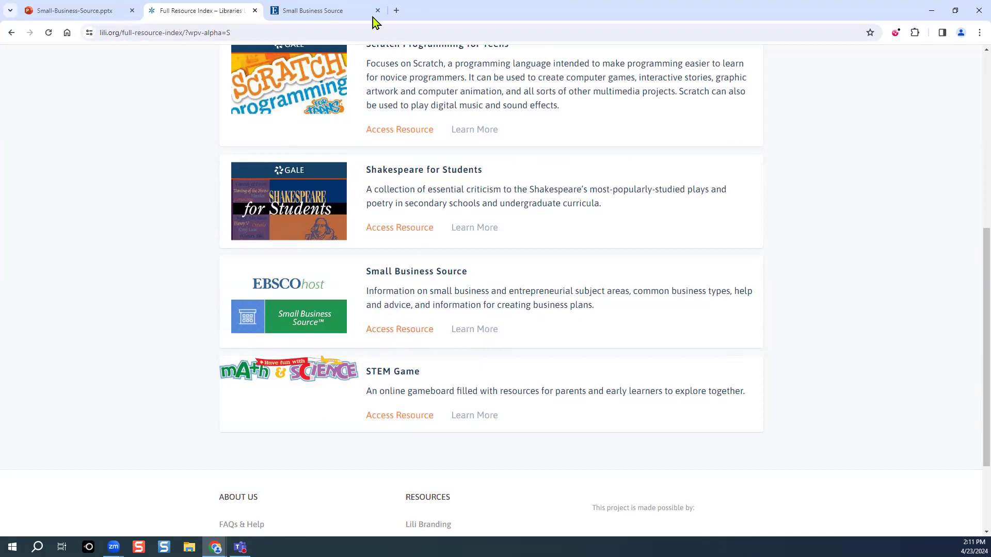
click(313, 14)
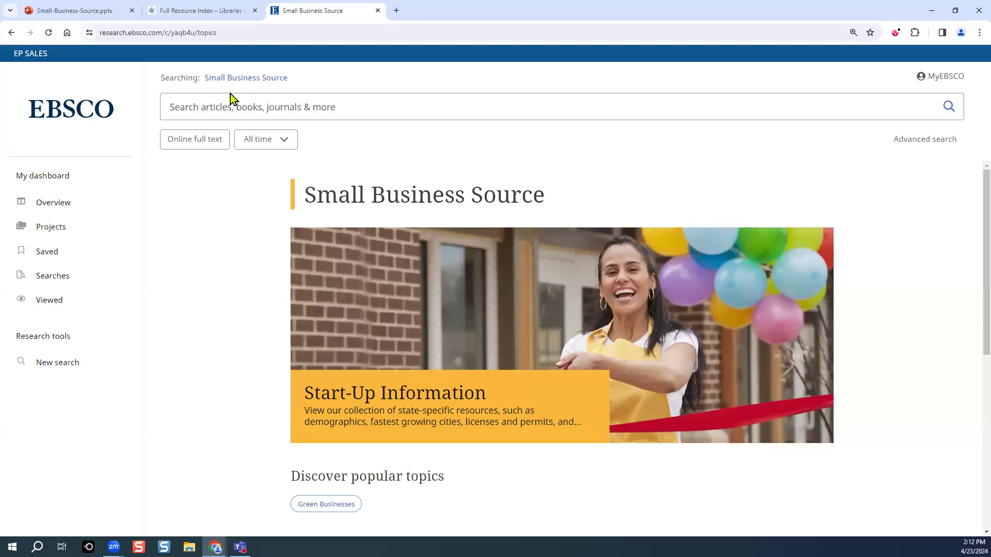
Try the Online full text limiter and view the available publication date ranges
click(197, 150)
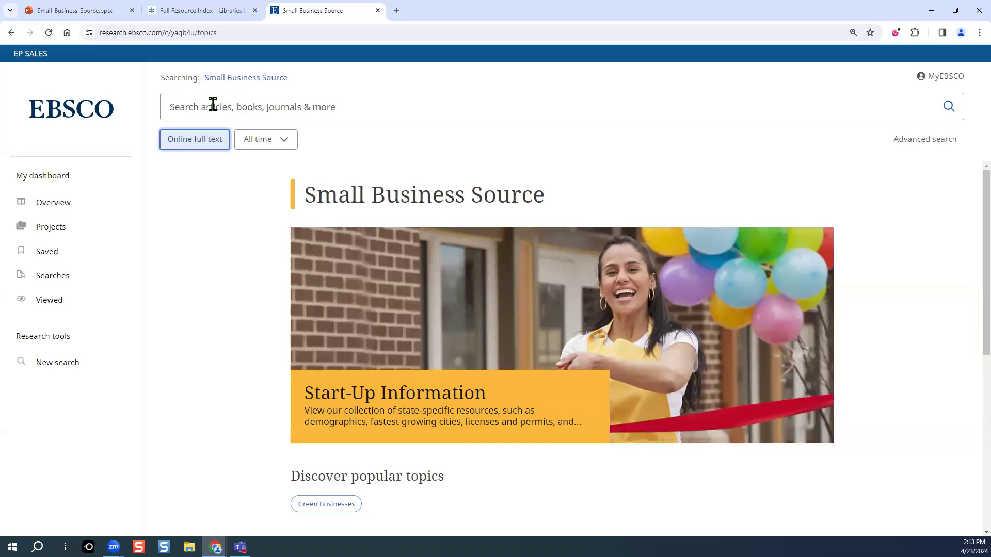
click(206, 140)
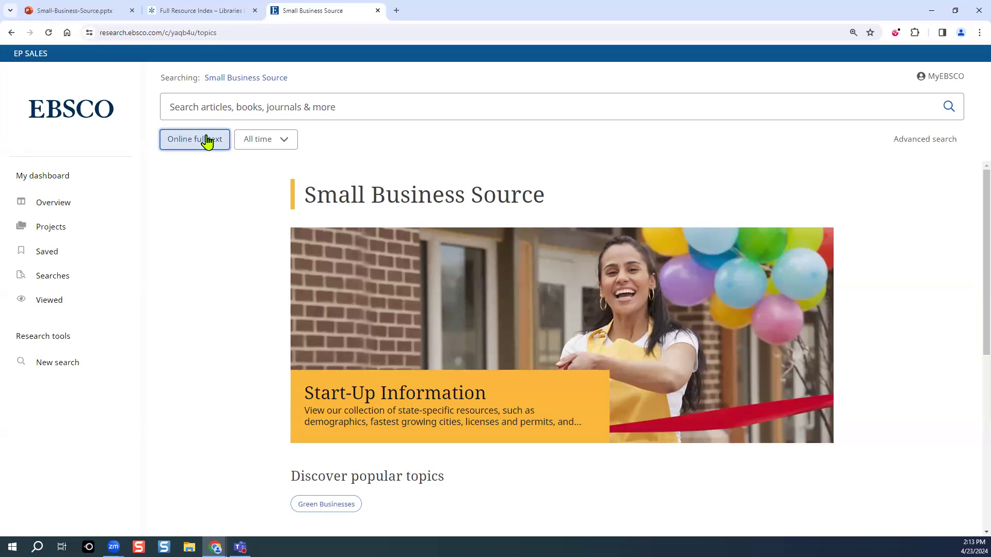
click(280, 144)
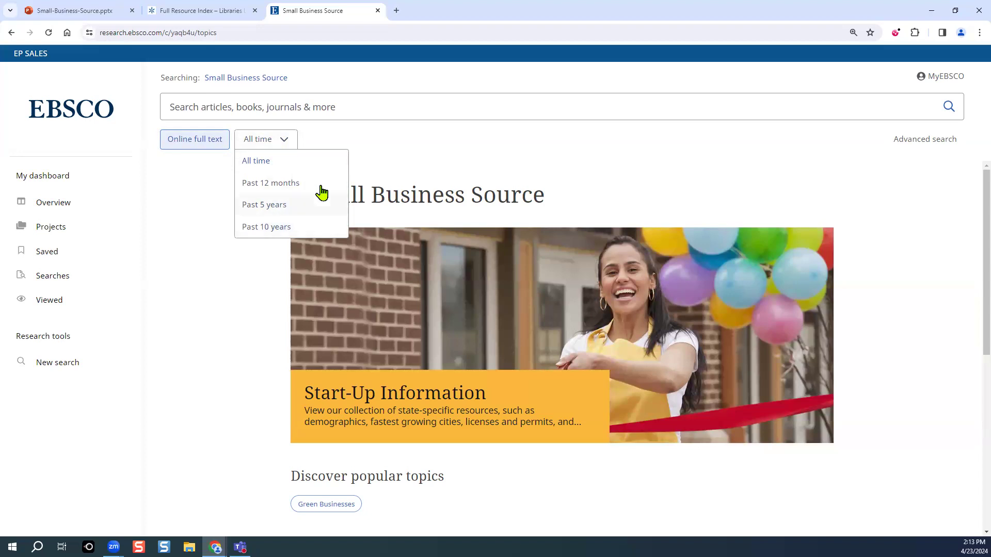
click(384, 135)
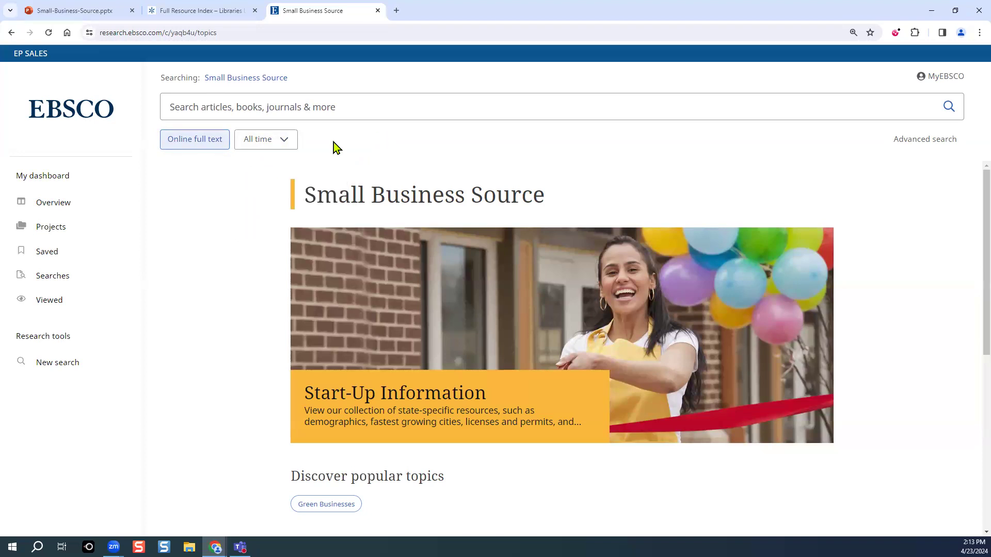
click(203, 146)
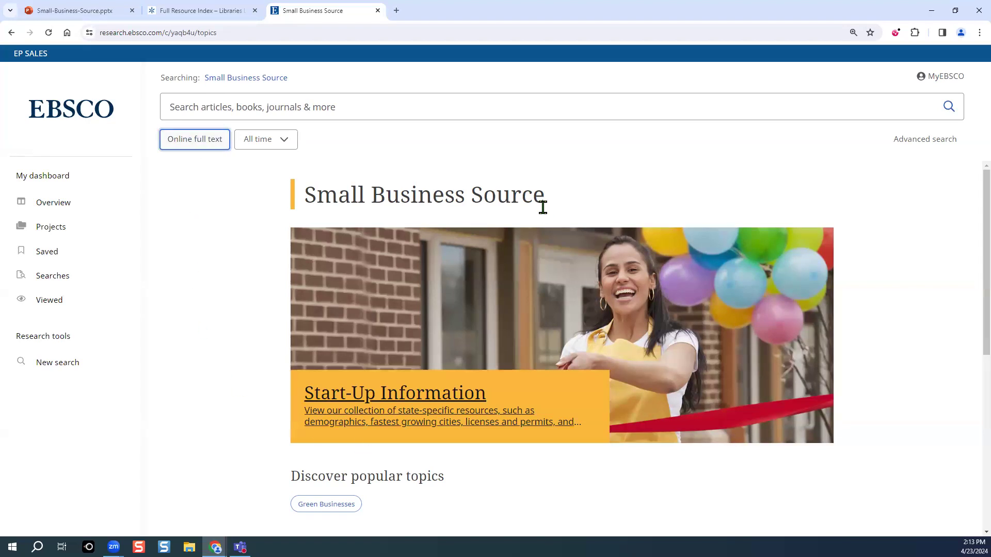
Preview the featured popular topics by alternating between Green Businesses and Start-Up Information
scroll(612, 328, down, 2)
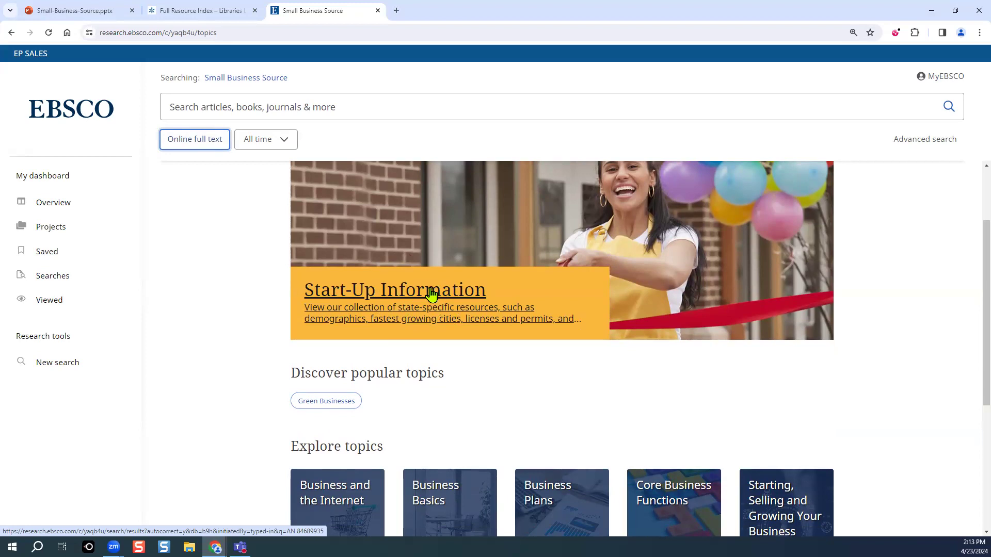
scroll(431, 294, up, 2)
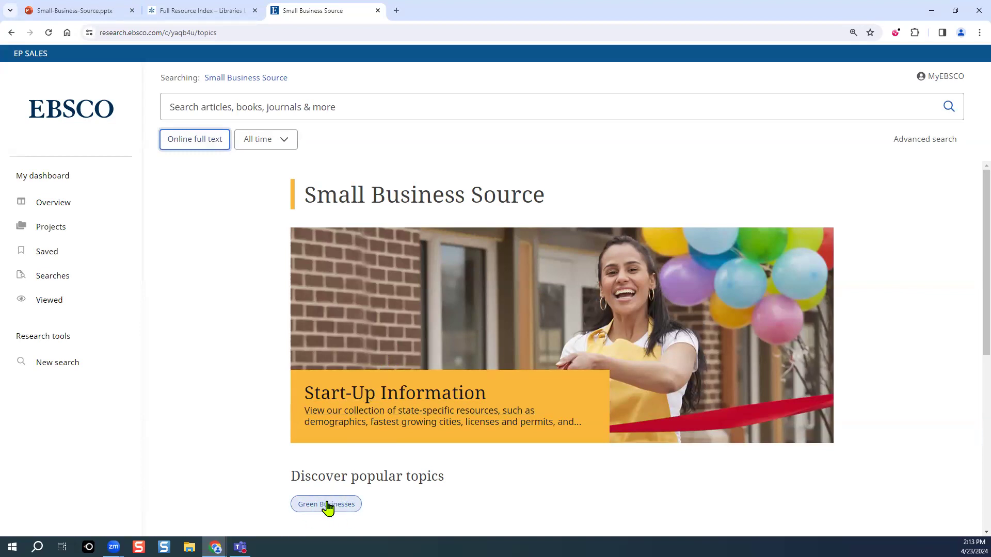
drag(289, 475, 447, 481)
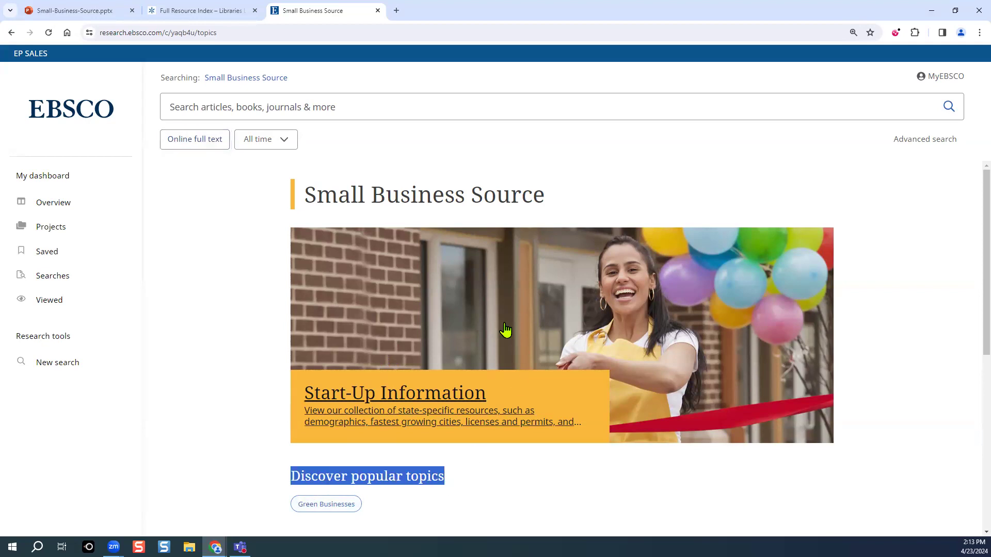
click(343, 506)
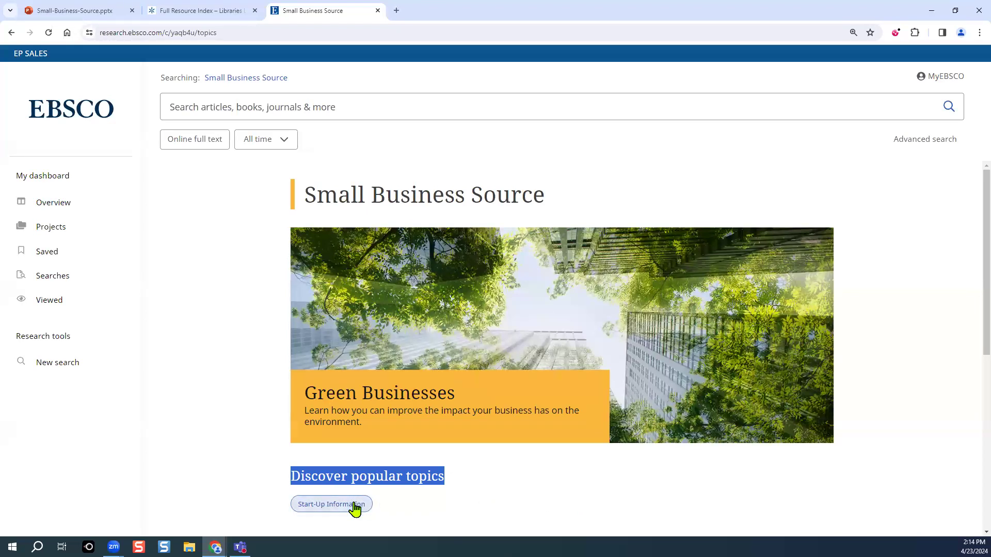
scroll(501, 497, down, 1)
scroll(510, 487, up, 1)
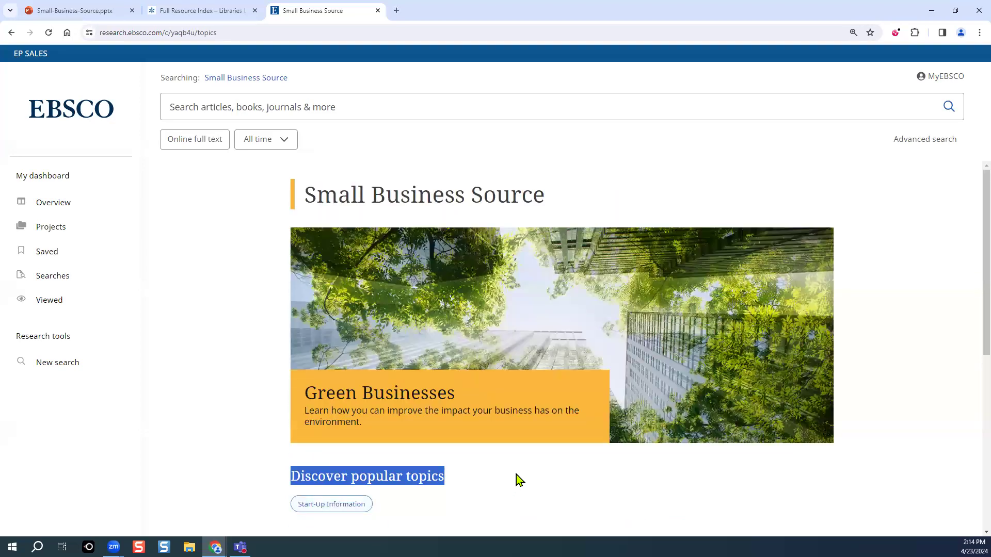
click(326, 506)
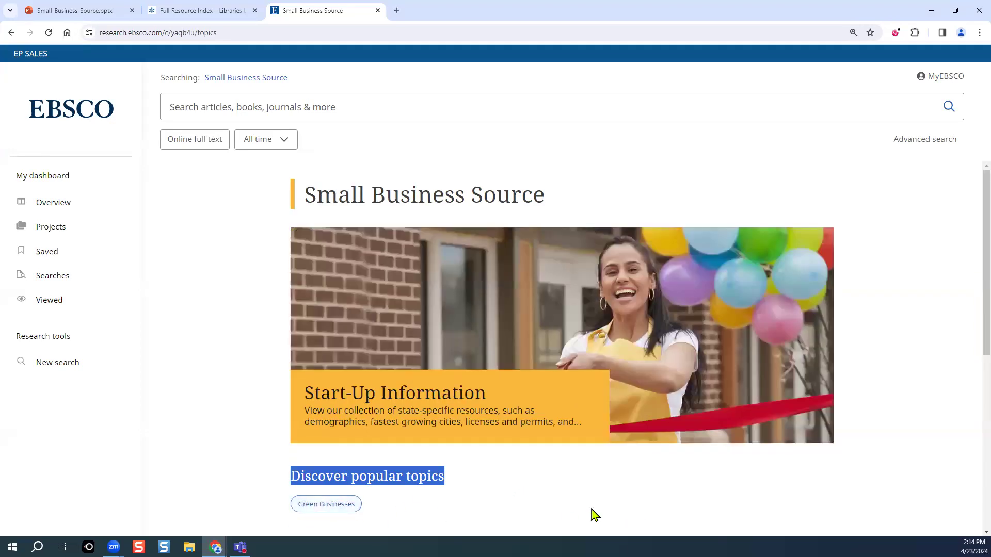
click(336, 504)
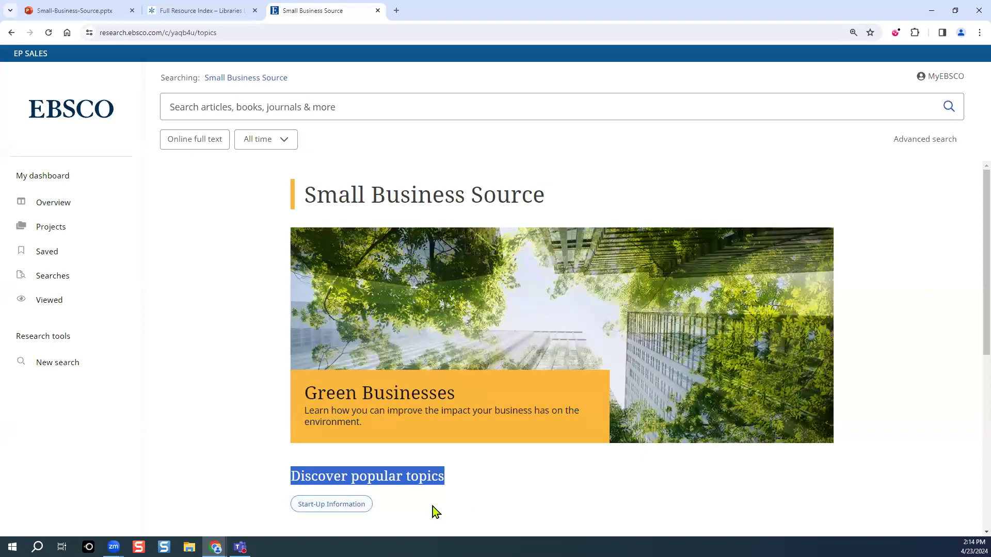
click(350, 504)
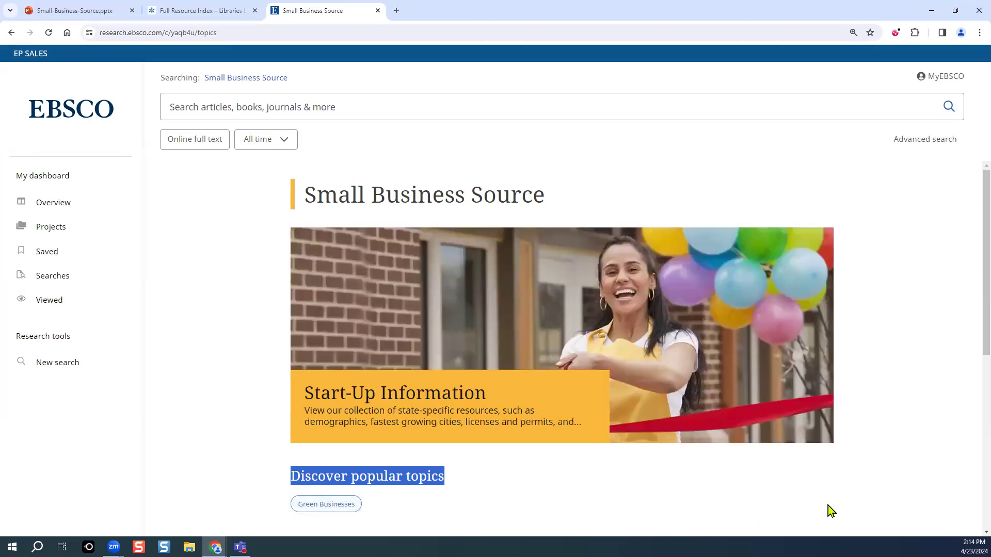
Review the topic categories offered under Explore topics
scroll(829, 504, down, 6)
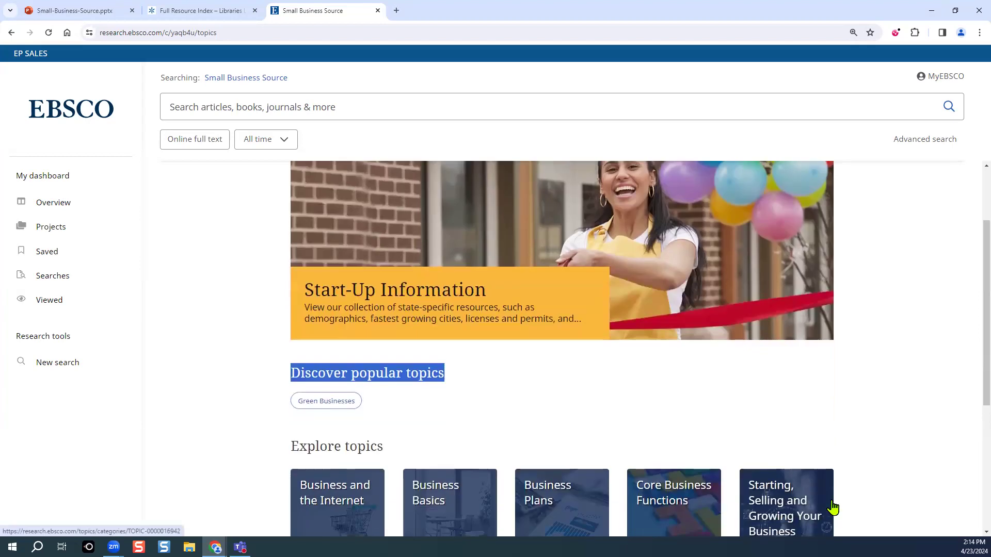
scroll(832, 503, down, 1)
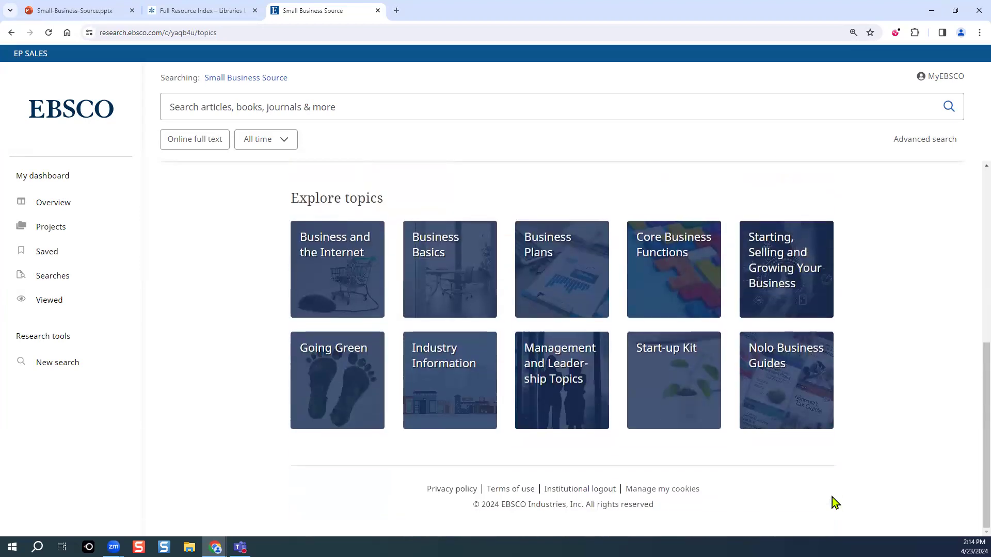
drag(285, 202, 386, 208)
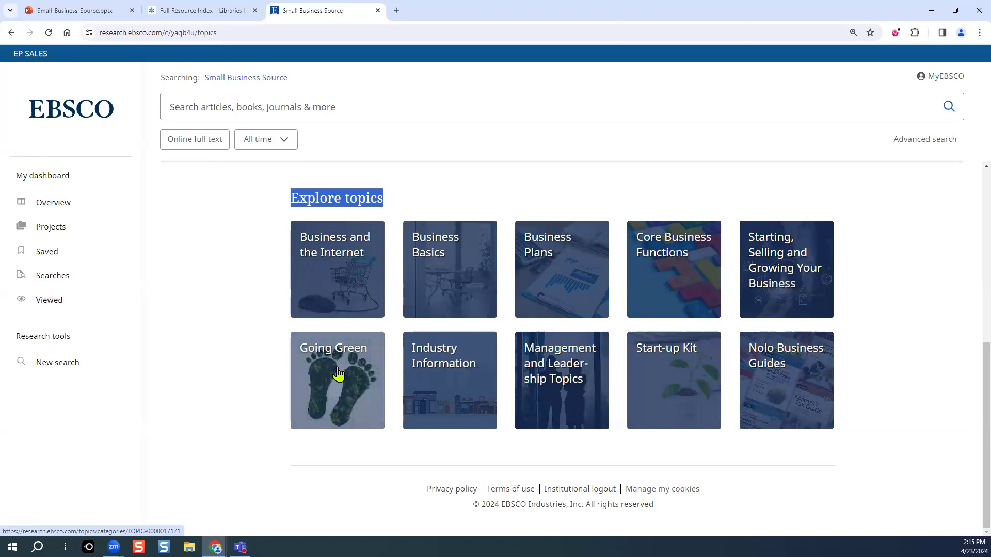
Examine the My dashboard section and the MyEBSCO account and sign-in options
scroll(336, 372, up, 6)
scroll(338, 372, up, 1)
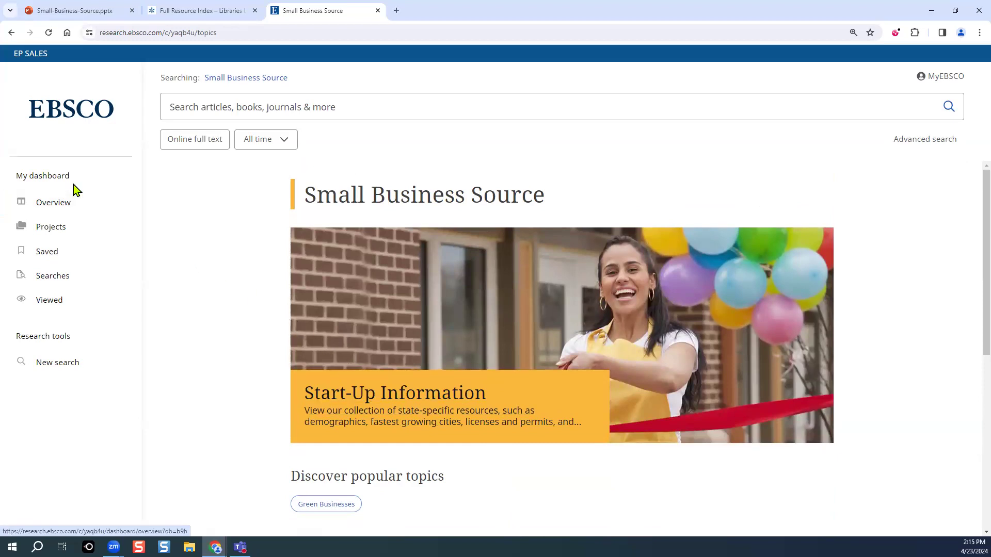
drag(72, 181, 14, 180)
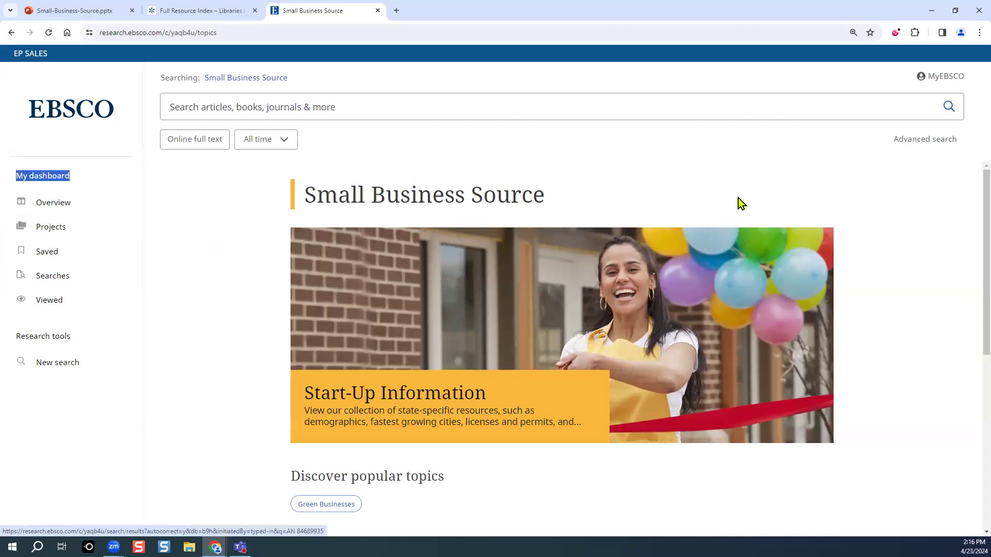
click(944, 78)
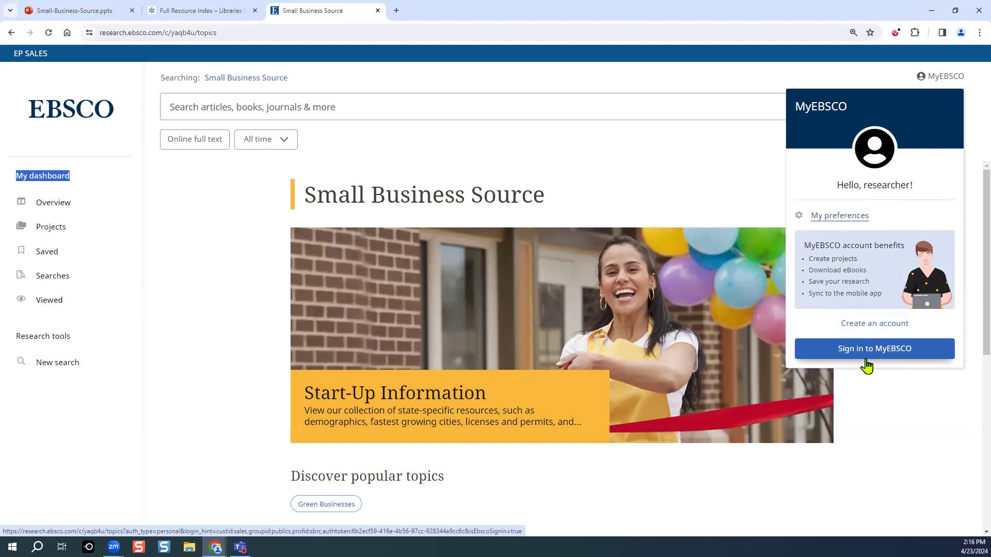
click(878, 389)
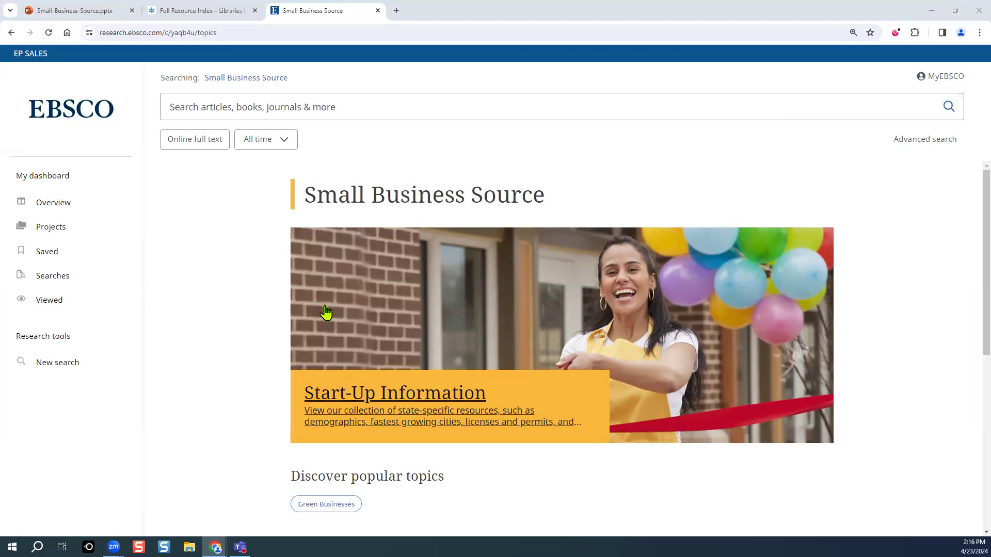
Open the State Small Business Start-Up Guides PDF from the featured Start-Up Information topic and choose the Idaho guide
click(440, 403)
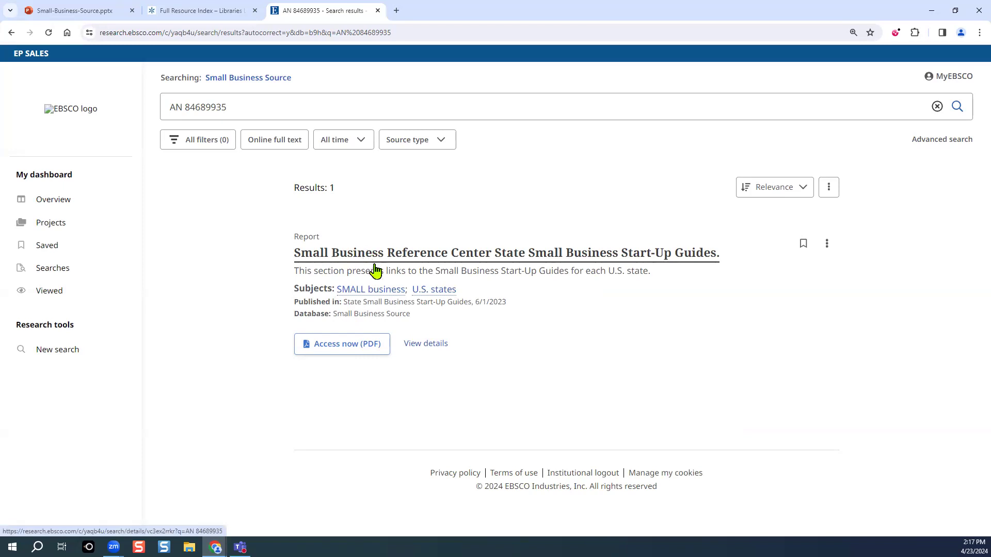
click(343, 351)
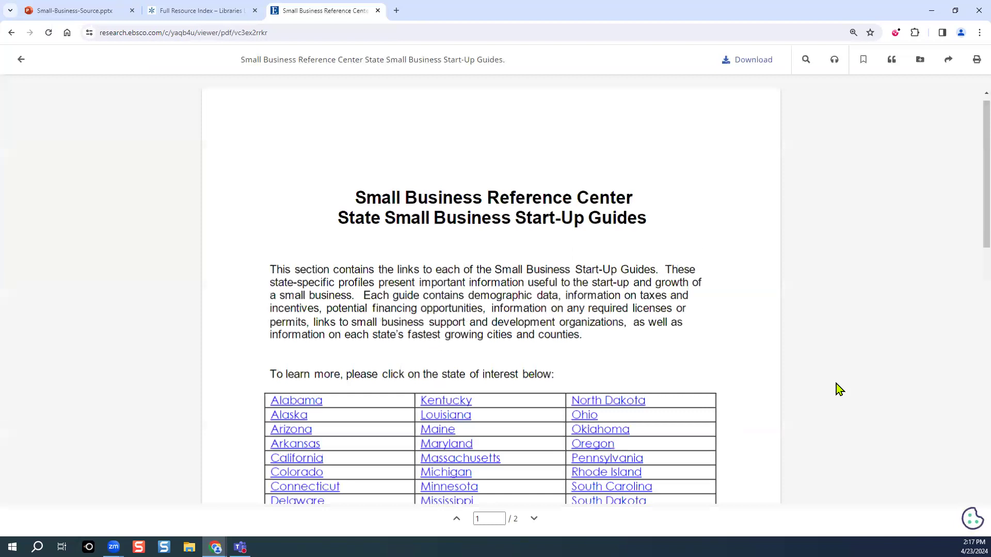
scroll(743, 317, down, 4)
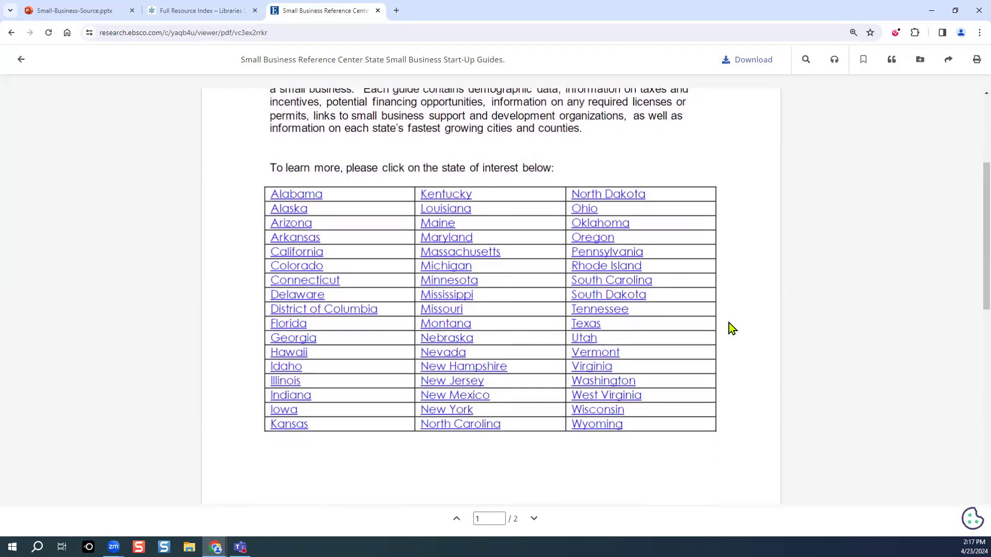
click(283, 371)
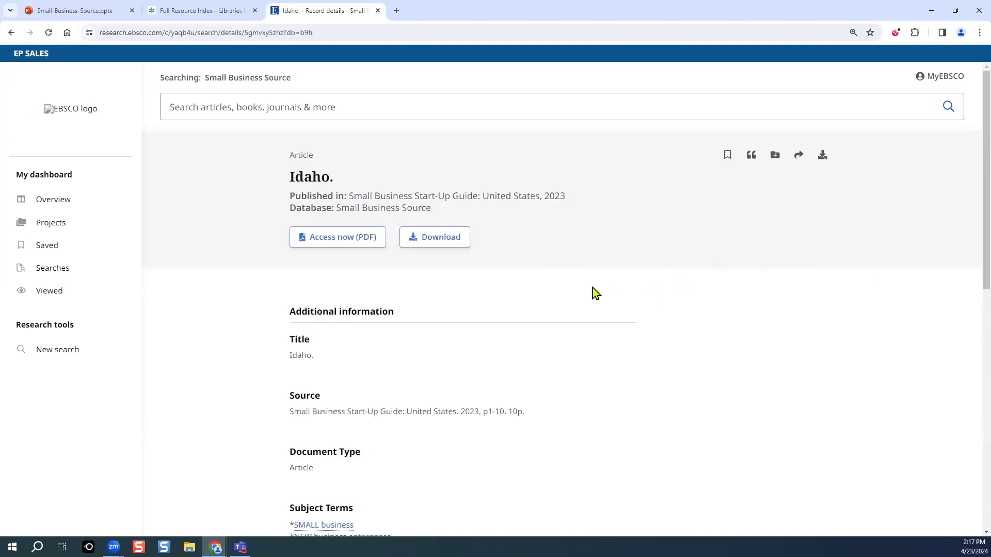
Examine the Idaho guide's record details, including its subject terms, industry codes and abstract
scroll(580, 283, down, 1)
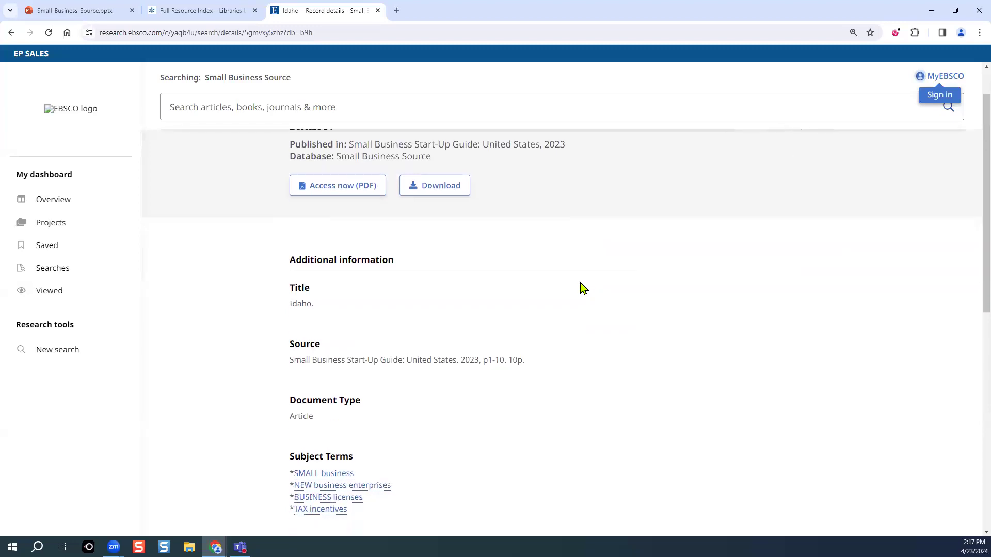
scroll(580, 283, down, 3)
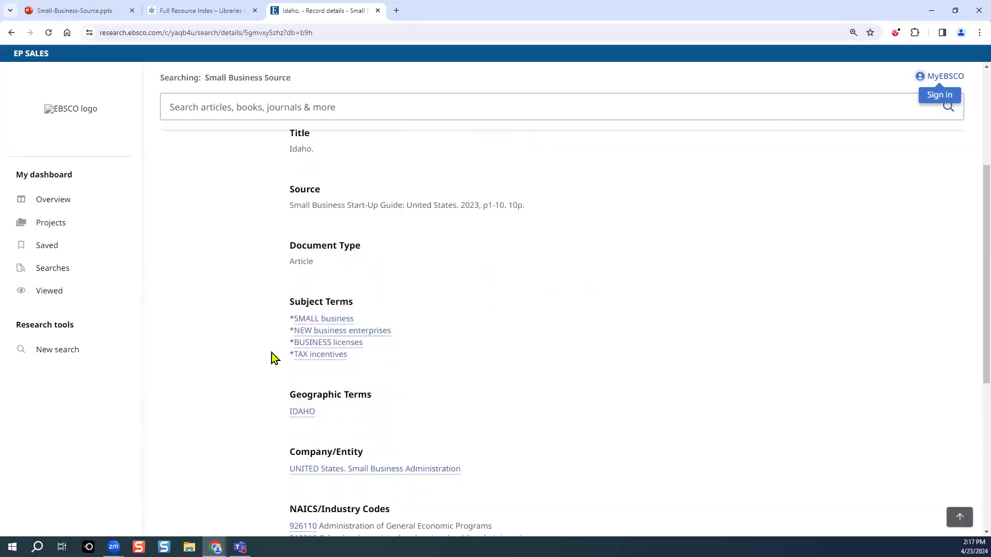
scroll(429, 432, down, 2)
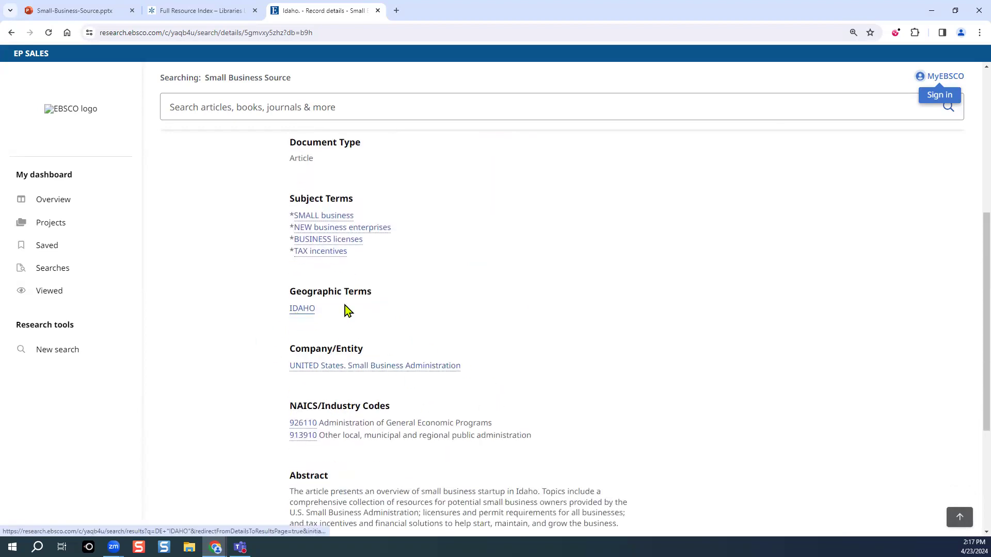
scroll(605, 391, down, 4)
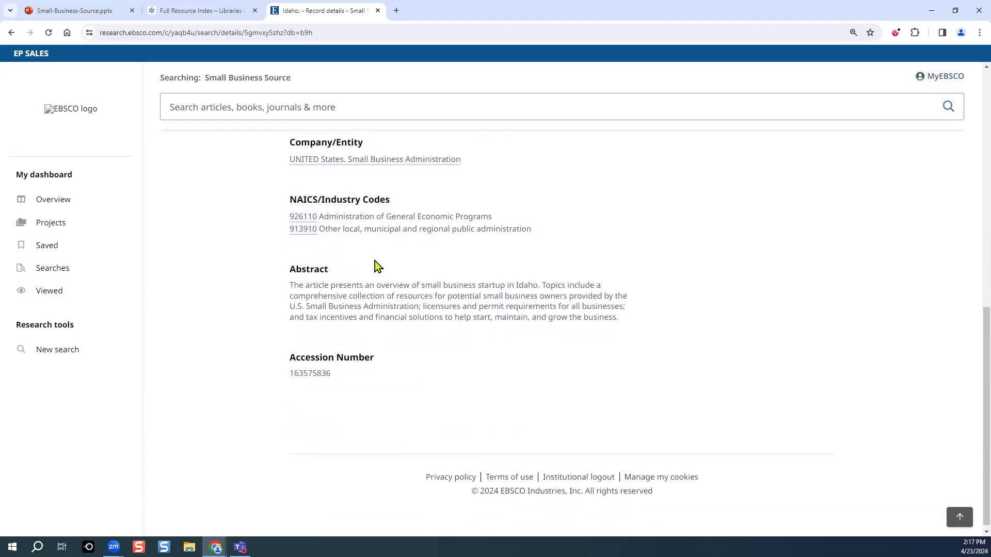
scroll(559, 292, up, 8)
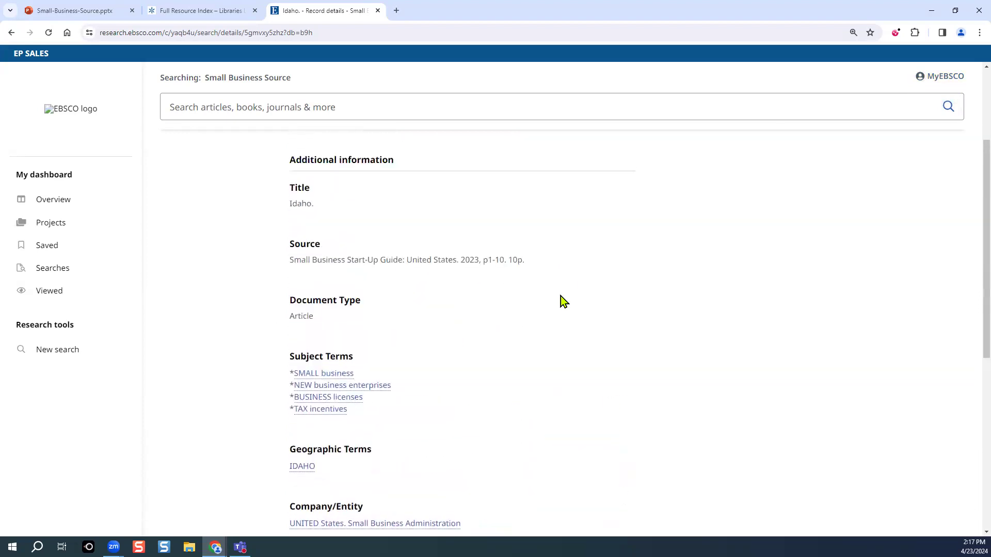
scroll(561, 299, up, 2)
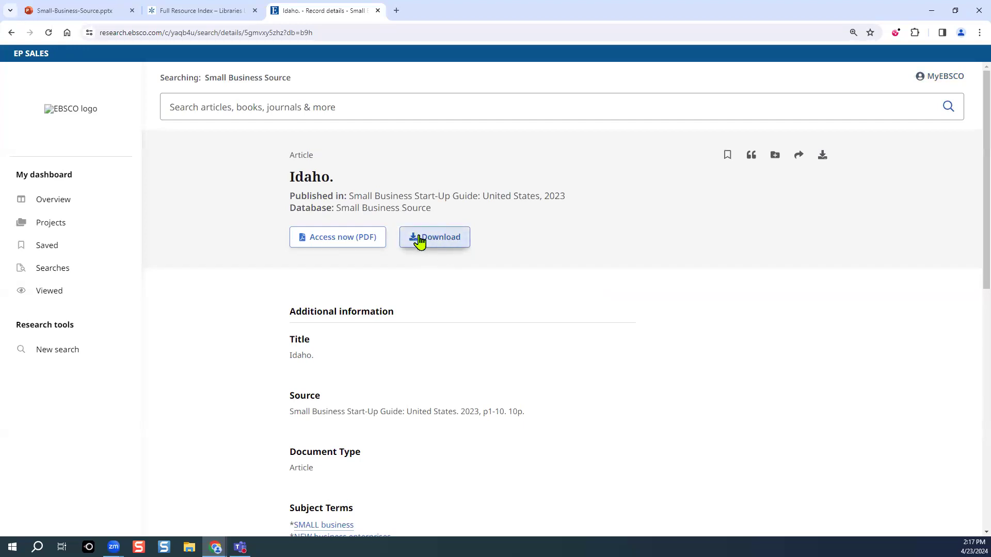
Open the Idaho guide's PDF full text and review its contents page through to the Small Business Overview
click(332, 247)
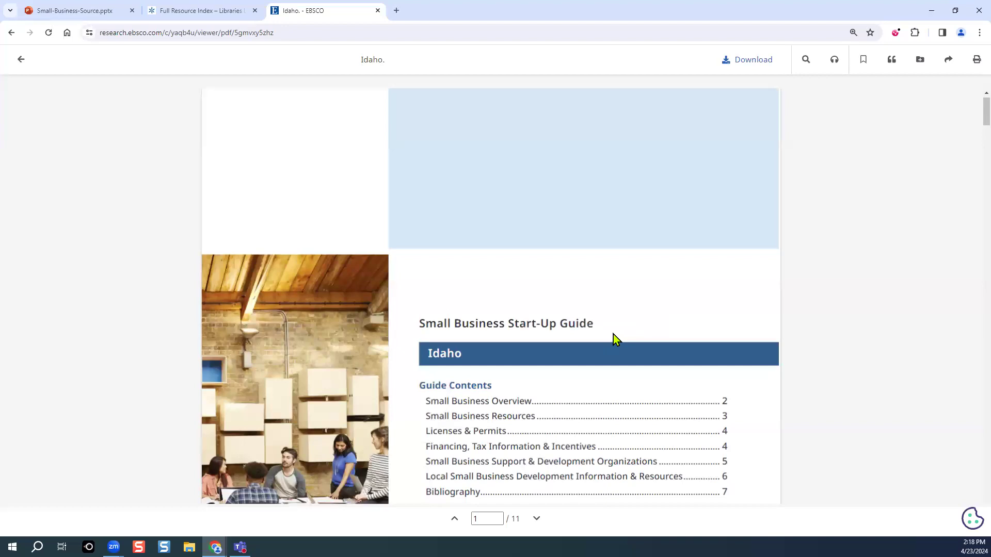
scroll(613, 334, down, 3)
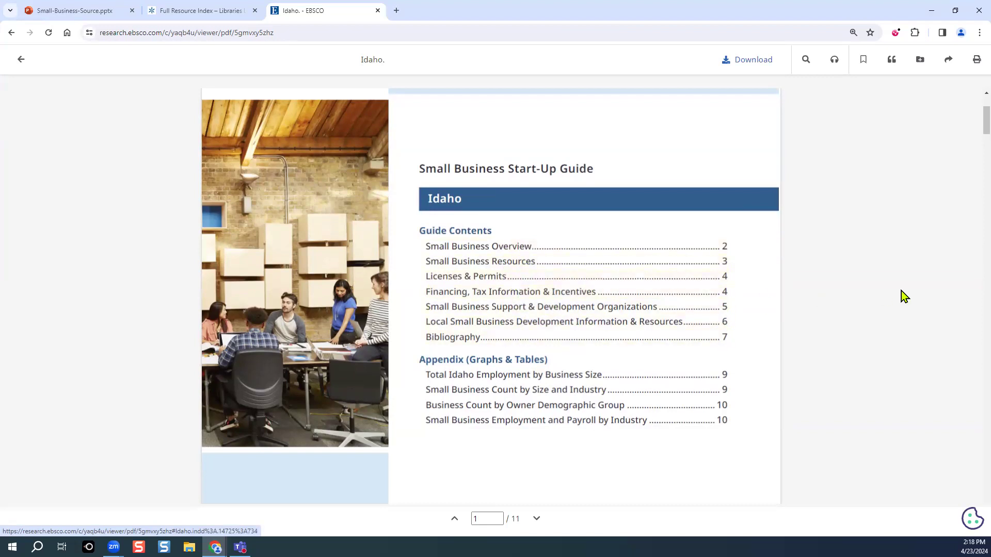
scroll(912, 305, down, 3)
scroll(900, 312, down, 4)
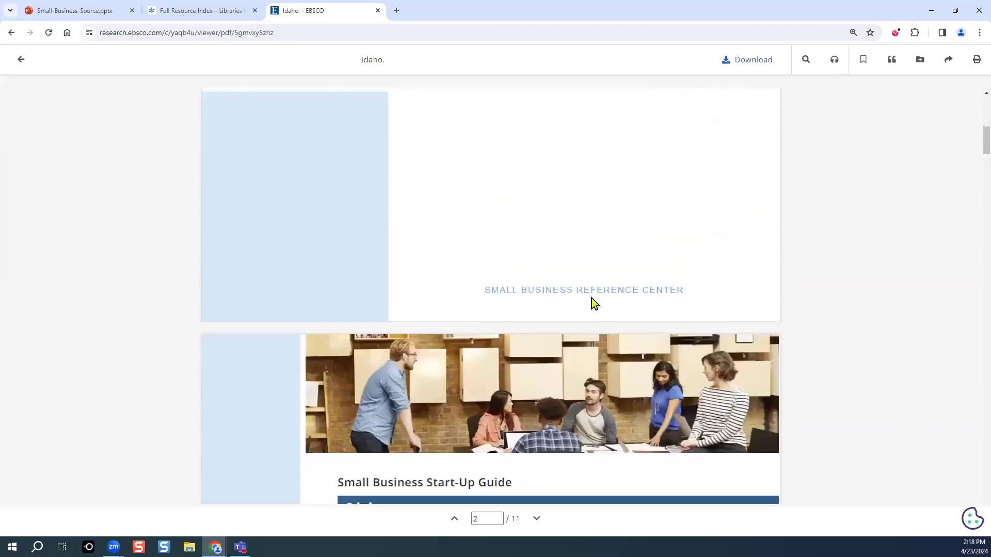
scroll(630, 300, down, 1)
scroll(630, 297, down, 3)
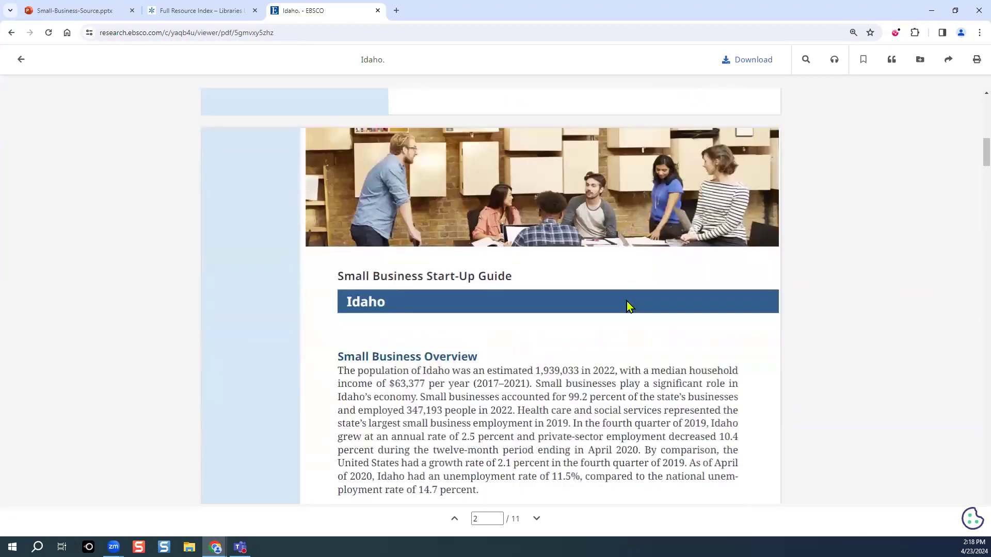
Jump to page 4 of the guide and read the Licenses & Permits and Financing, Tax Information & Incentives sections
click(481, 516)
drag(472, 517, 502, 519)
scroll(472, 490, down, 3)
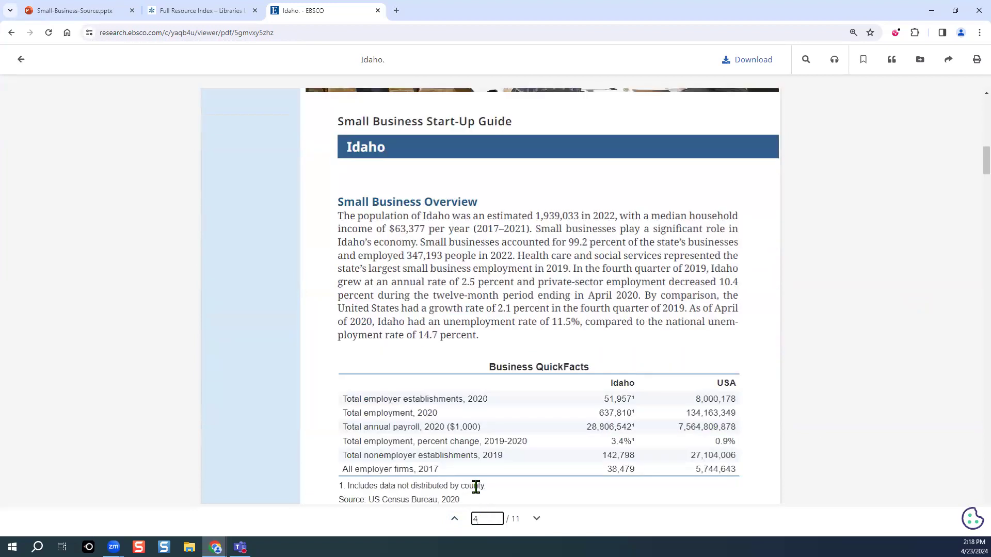
text(4)
key(Return)
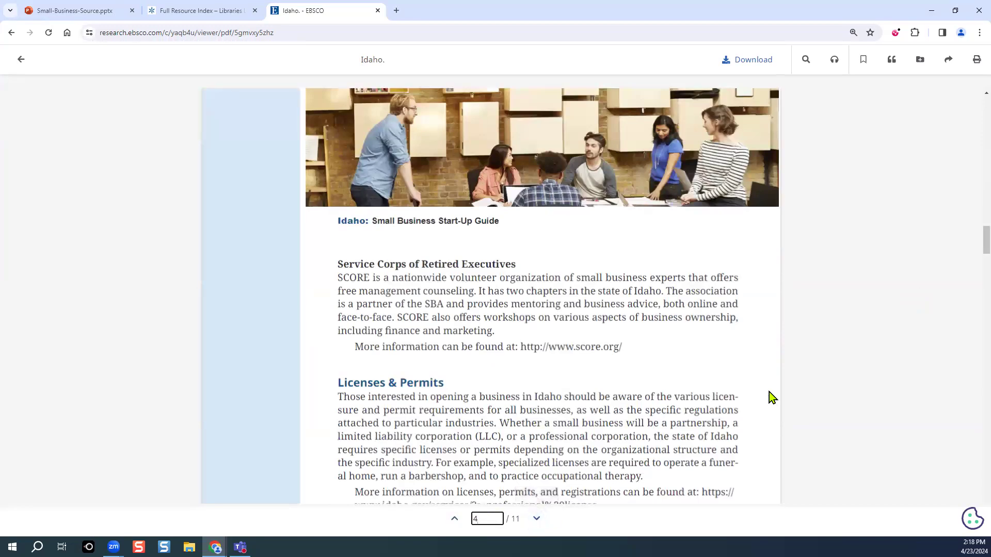
scroll(706, 379, down, 1)
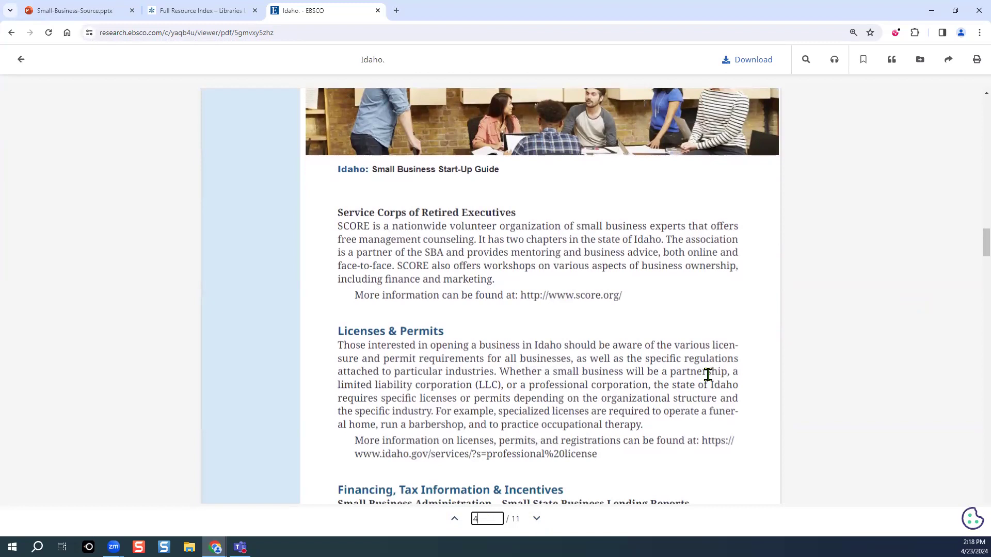
scroll(707, 379, down, 2)
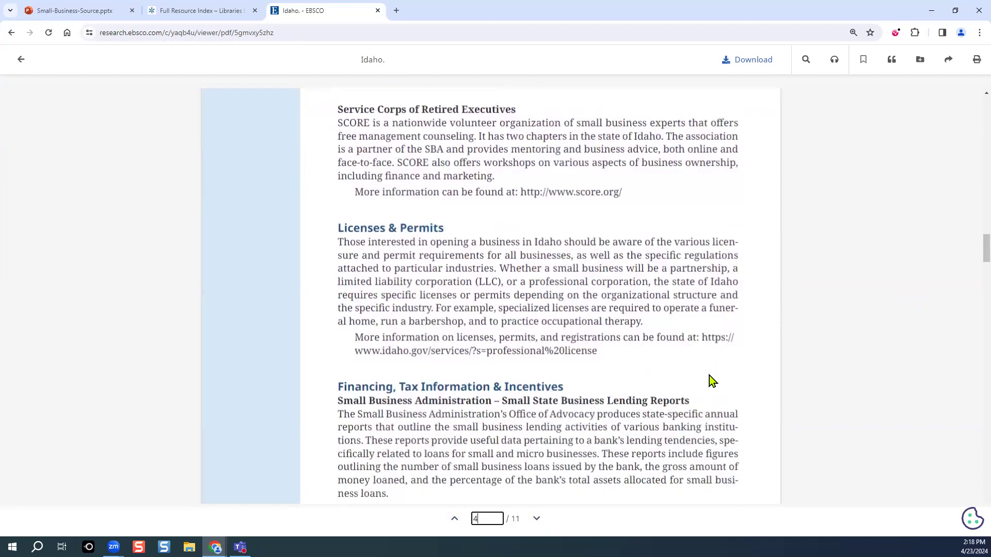
scroll(709, 375, down, 2)
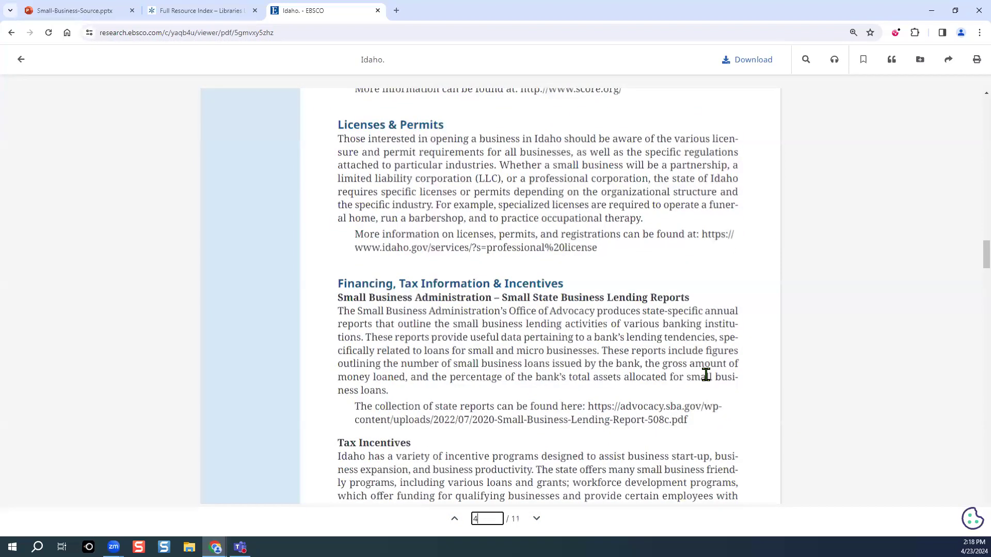
scroll(705, 375, down, 9)
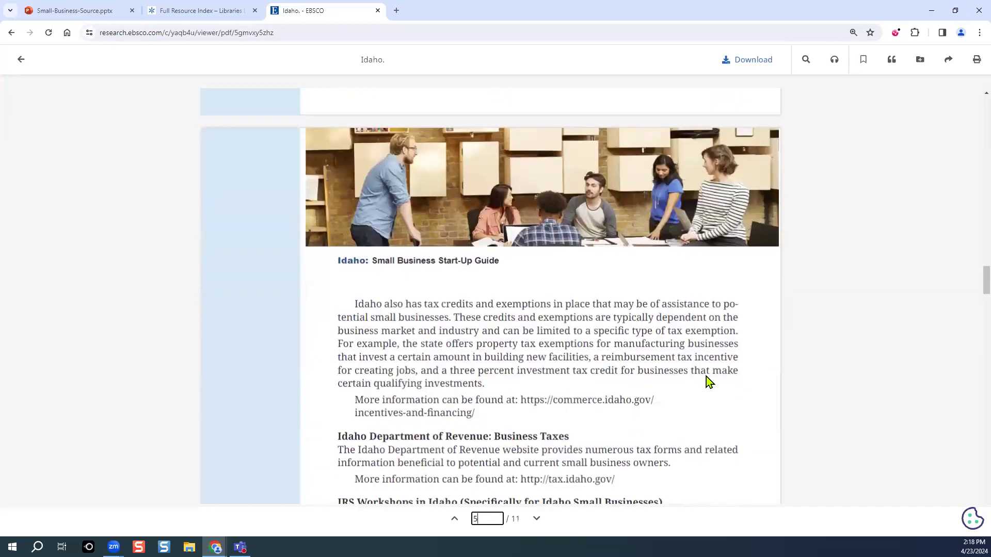
scroll(706, 376, up, 20)
scroll(705, 376, up, 12)
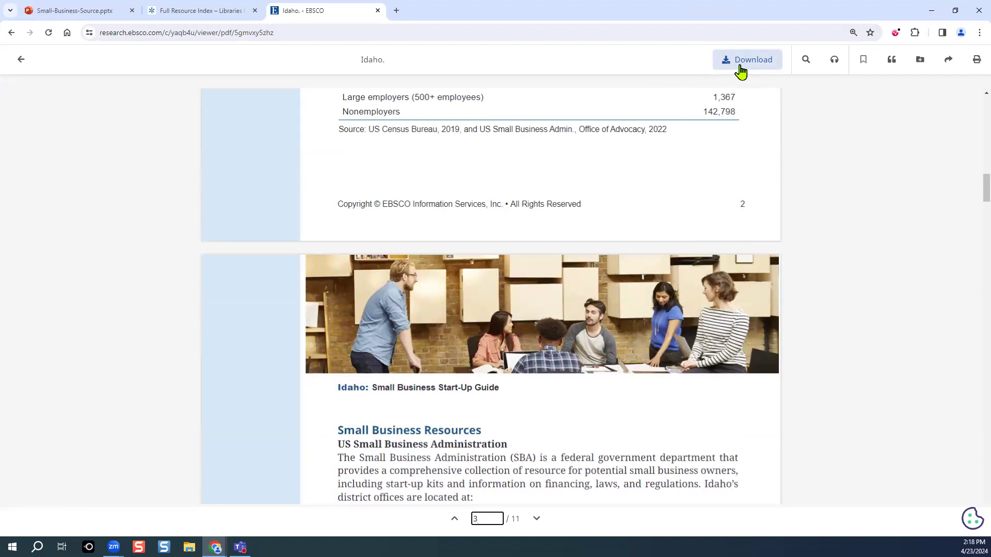
Open the guide's Listen player, point out its mp3 download, try to play the audio, and close the player
click(834, 61)
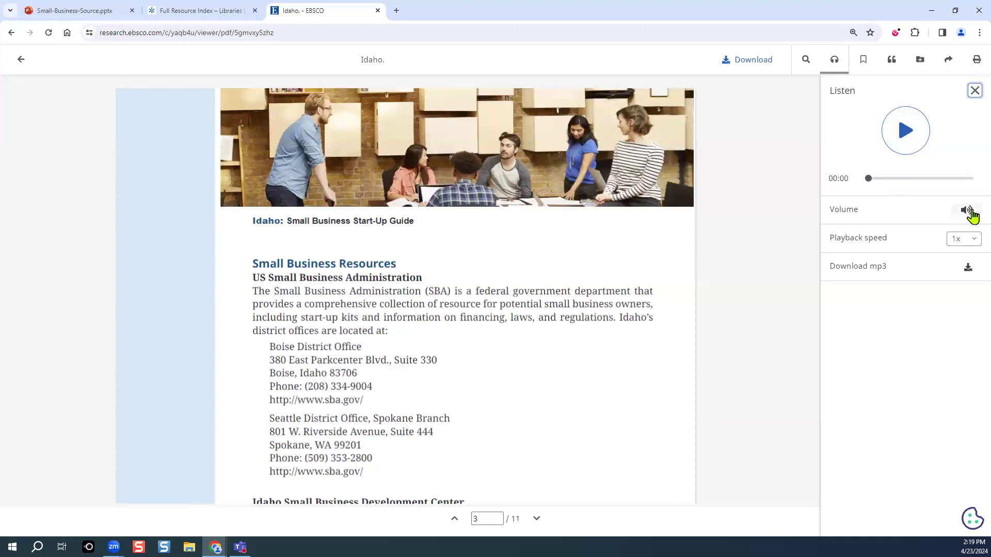
drag(903, 270, 828, 269)
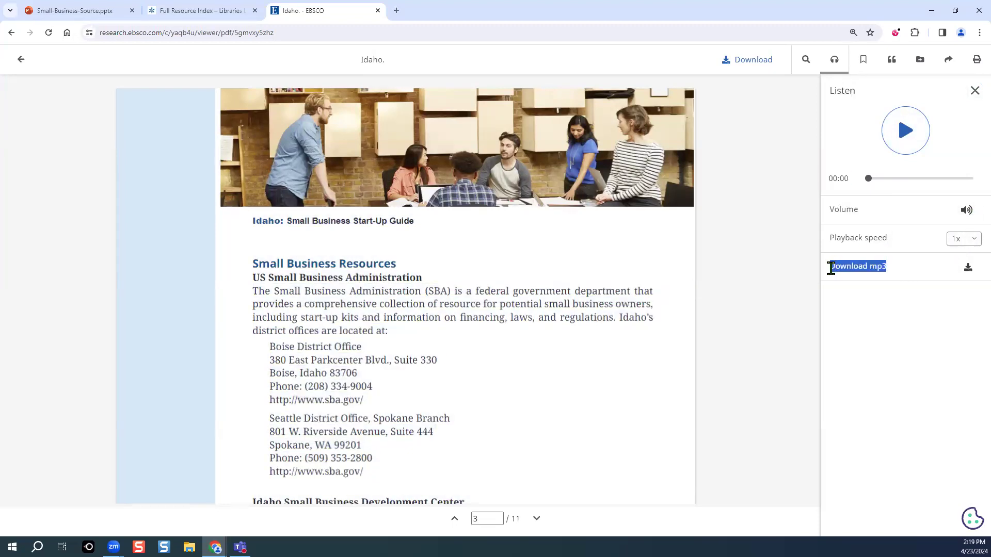
click(907, 138)
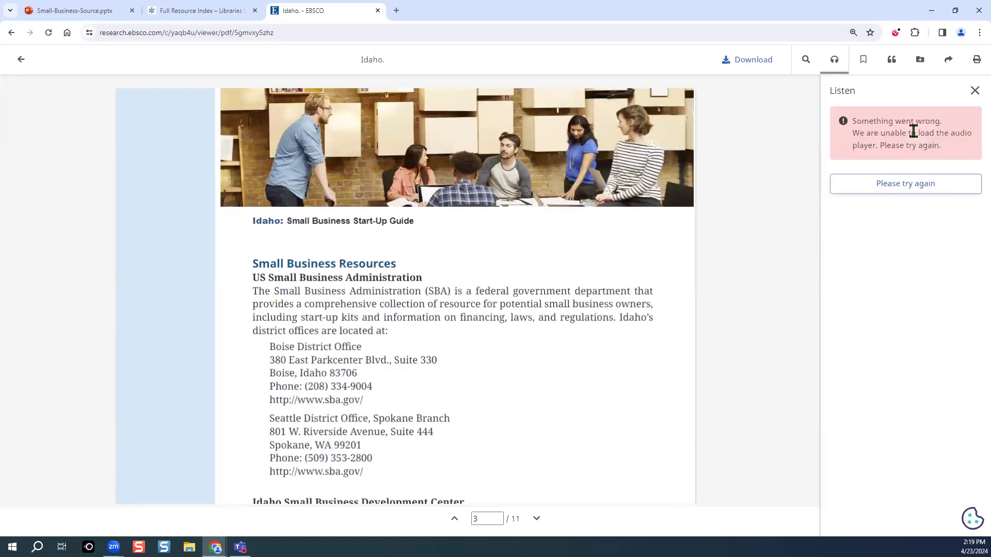
click(878, 187)
click(907, 188)
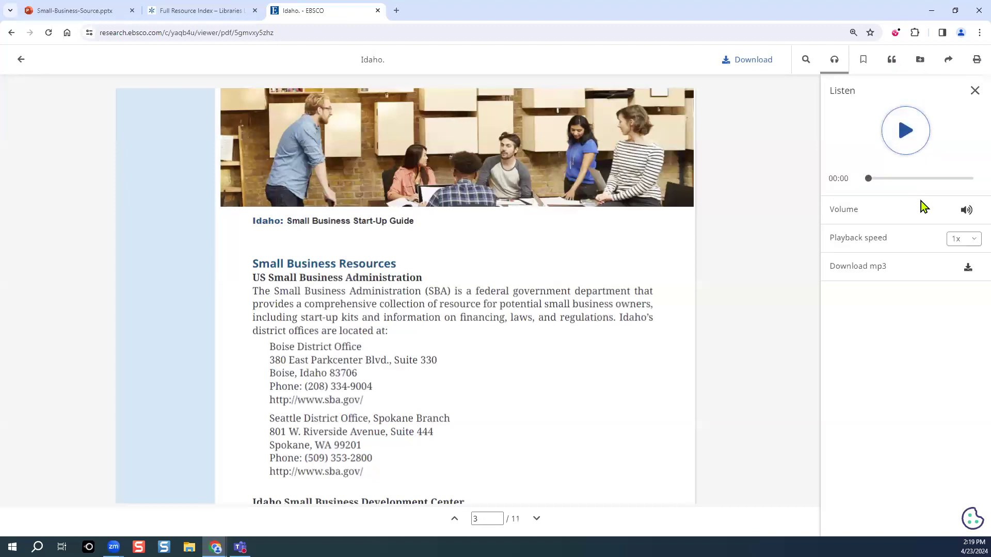
click(973, 92)
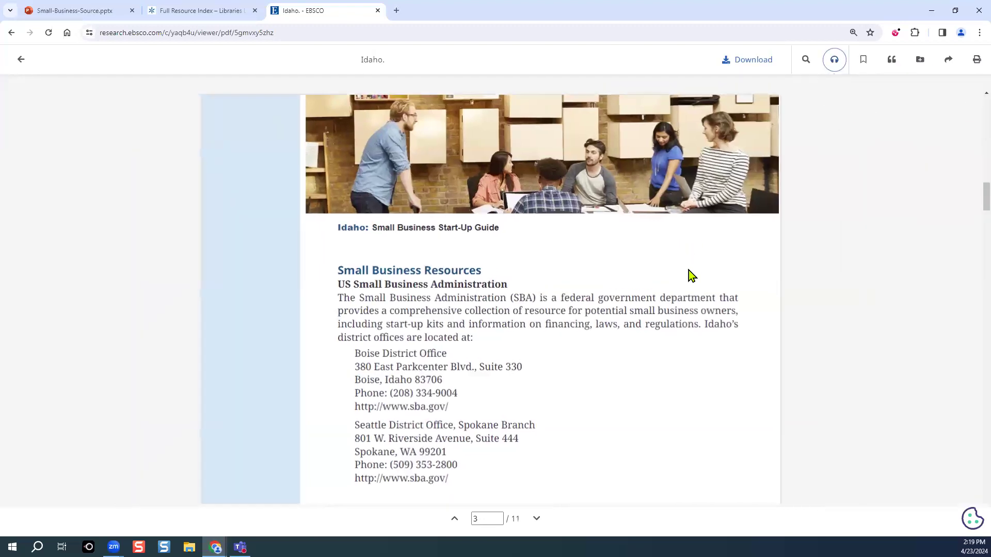
Retry loading the guide's audio player from the Small Business Resources page, and close it
scroll(686, 276, up, 3)
scroll(682, 283, down, 7)
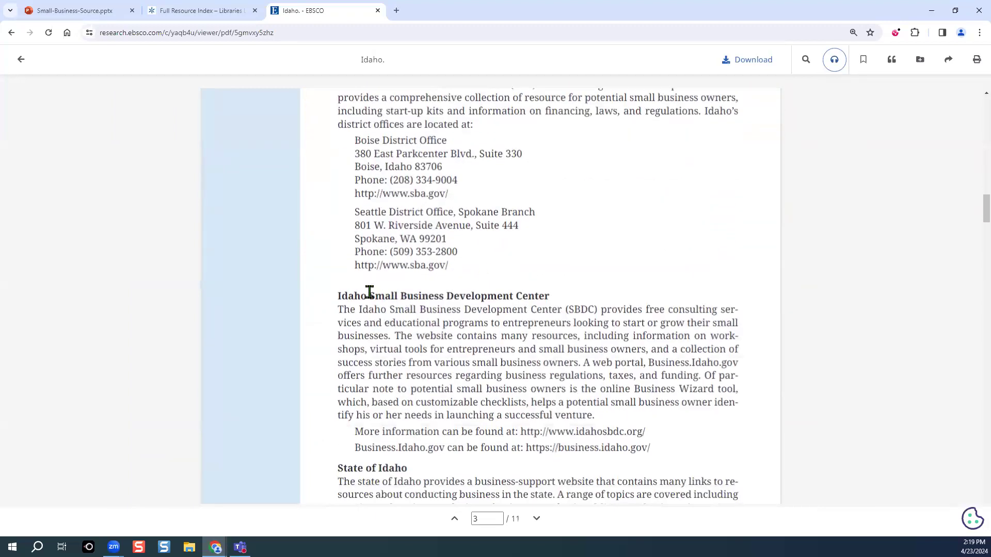
click(835, 63)
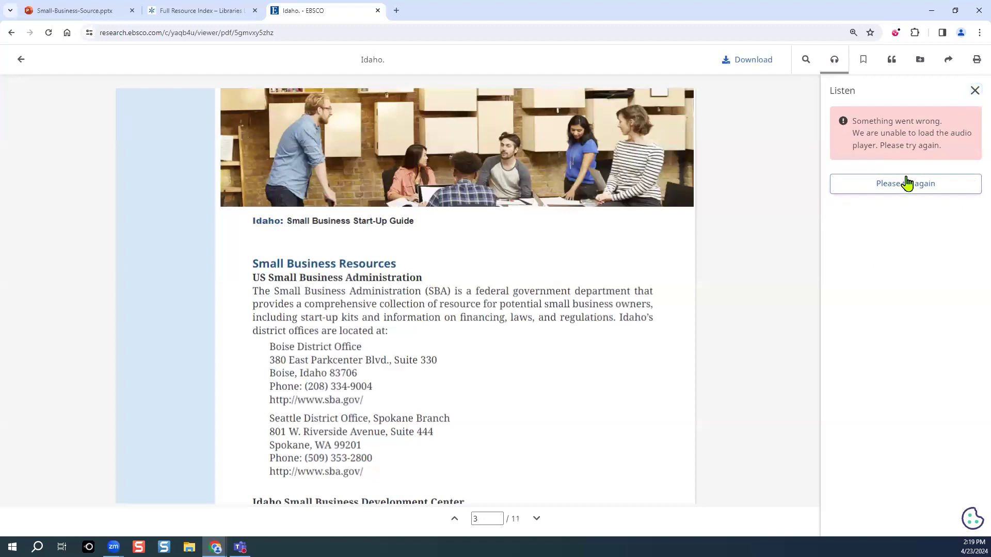
click(907, 183)
click(974, 91)
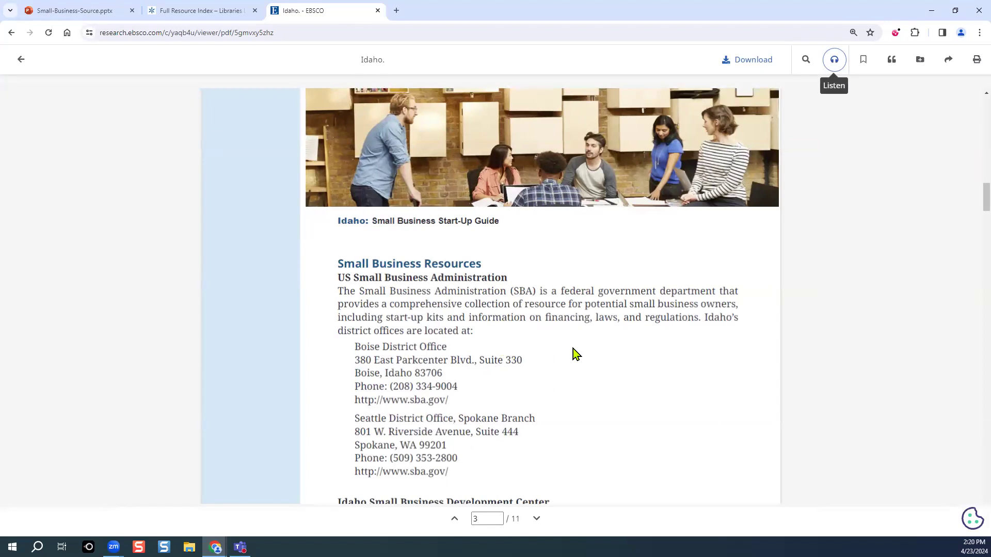
Return to the guide's Small Business Overview page and save the guide as a bookmarked item
scroll(576, 346, up, 13)
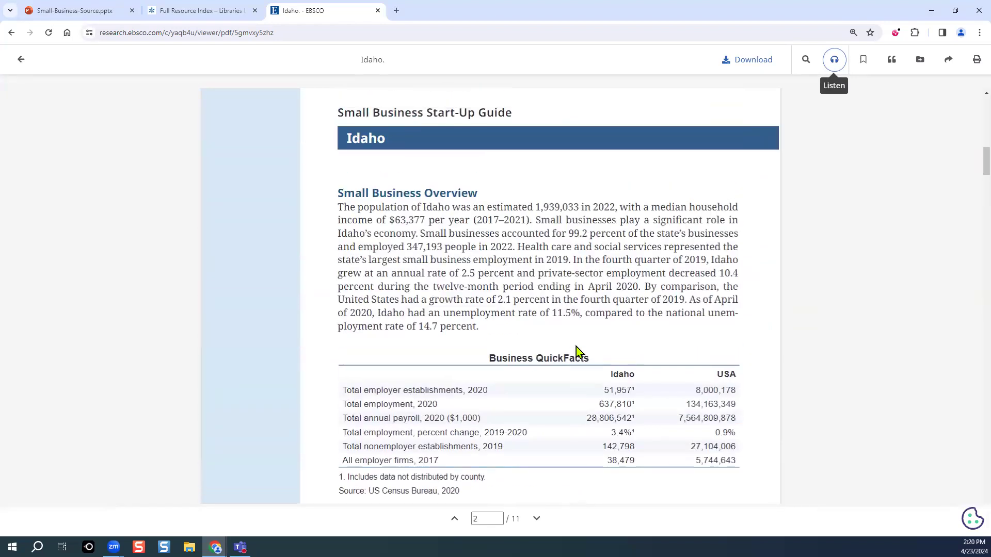
scroll(576, 347, up, 3)
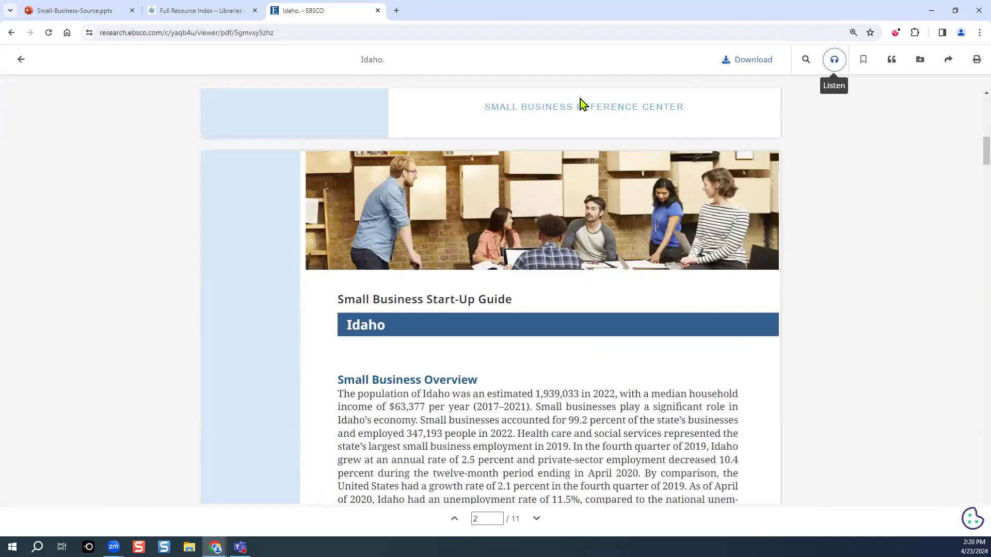
click(829, 69)
click(862, 67)
click(862, 67)
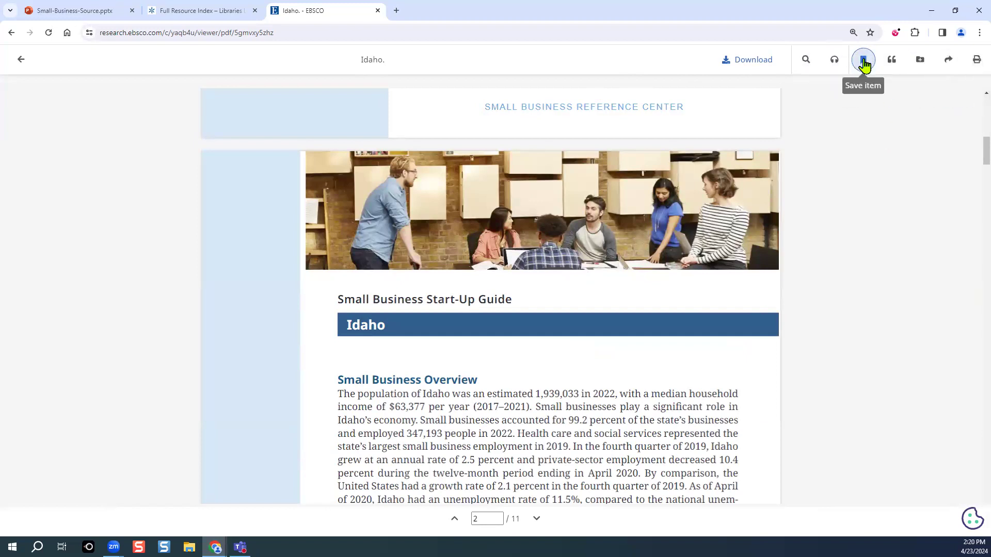
click(863, 61)
click(863, 66)
Show the guide's citation in MLA 9th Edition (Modern Language Assoc.) style and review the citation export options
click(892, 64)
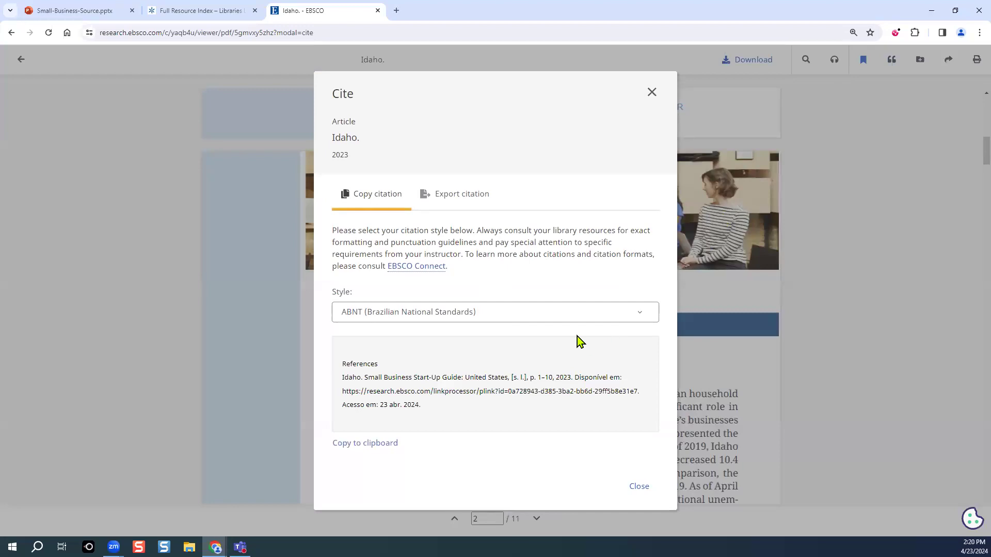
click(640, 314)
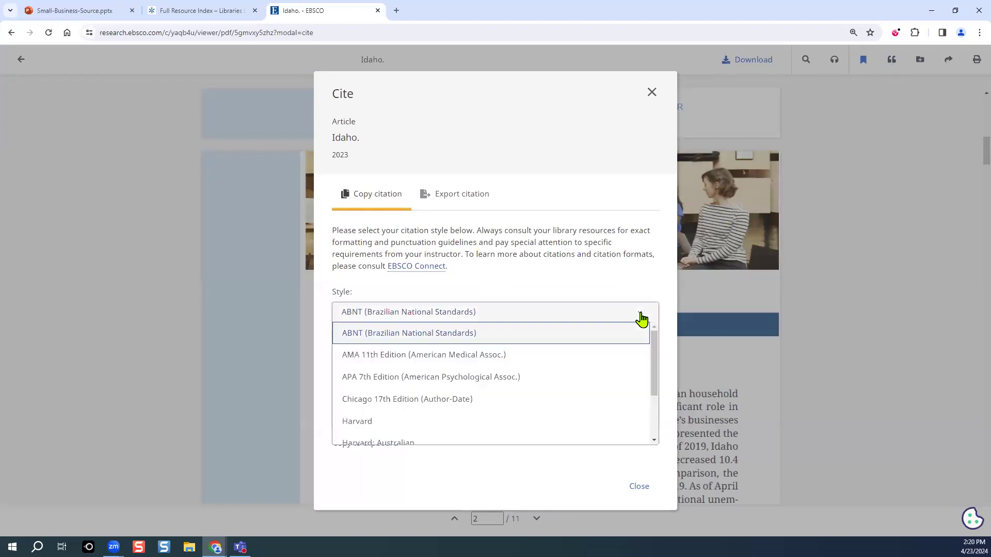
drag(654, 356, 654, 416)
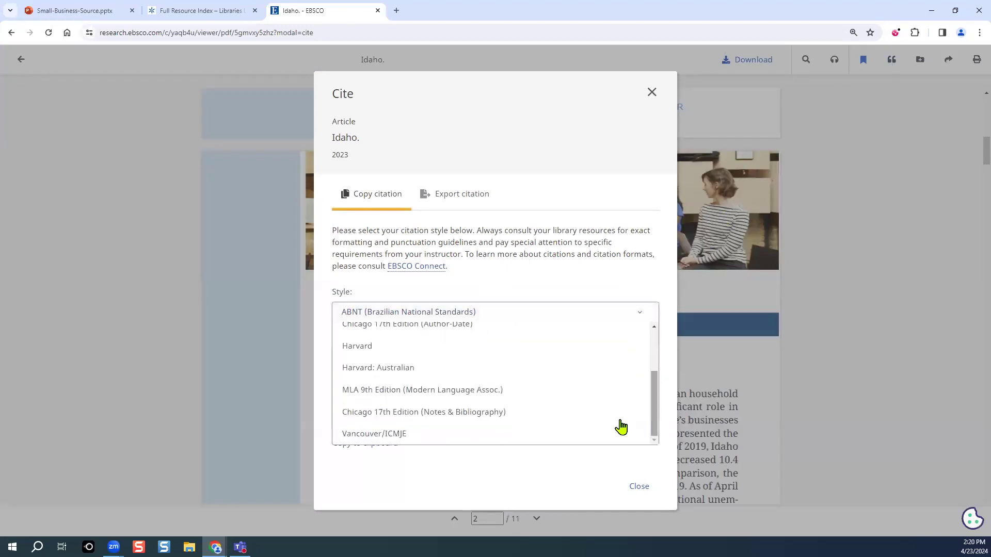
click(354, 389)
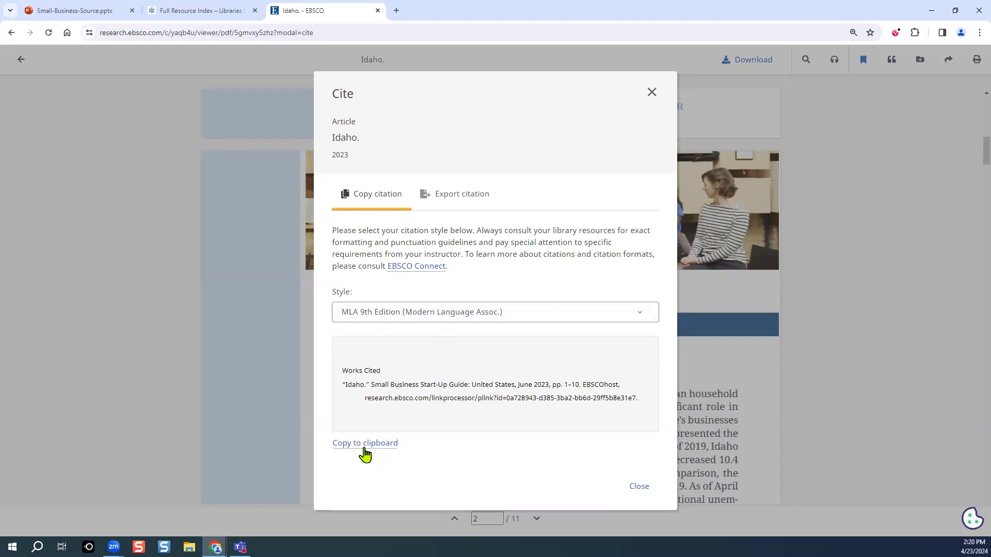
click(647, 490)
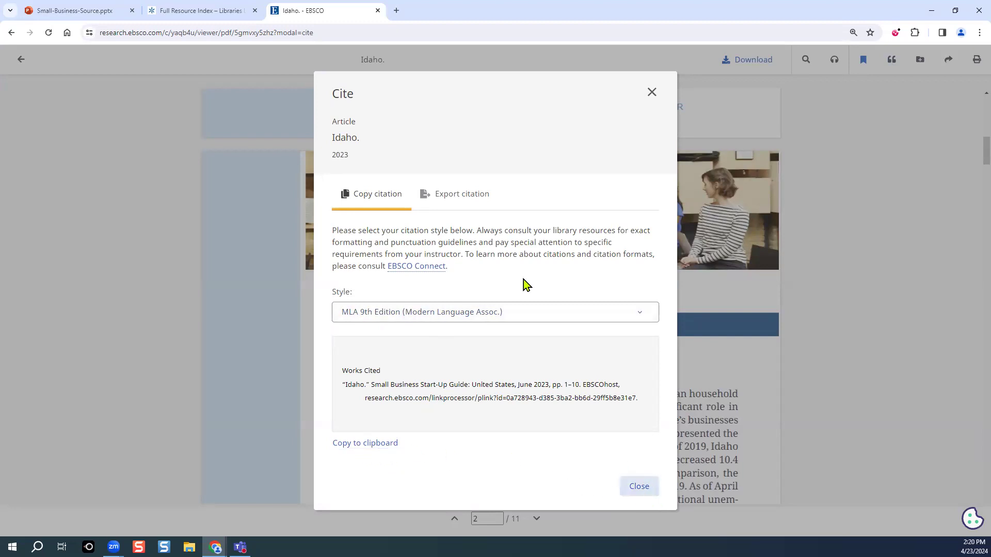
click(470, 195)
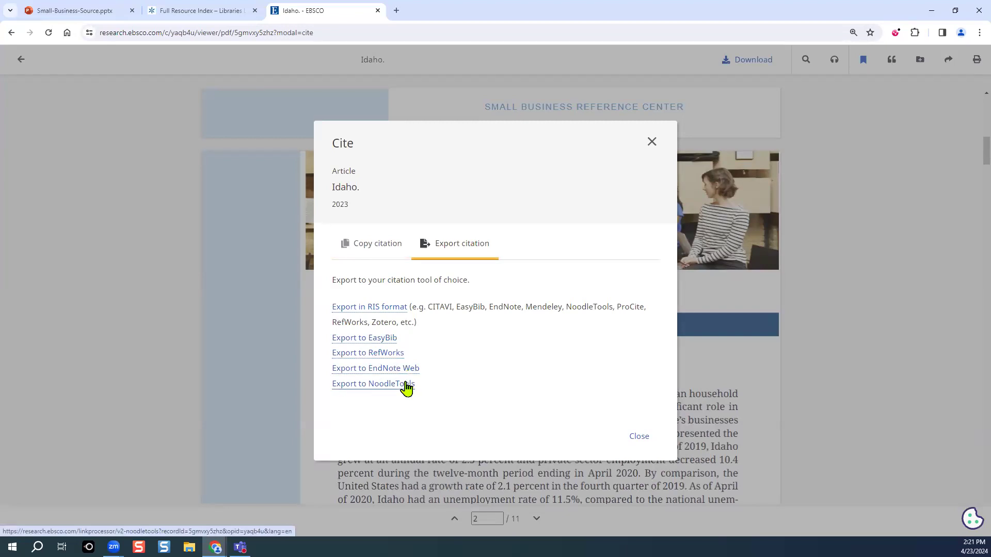
click(638, 438)
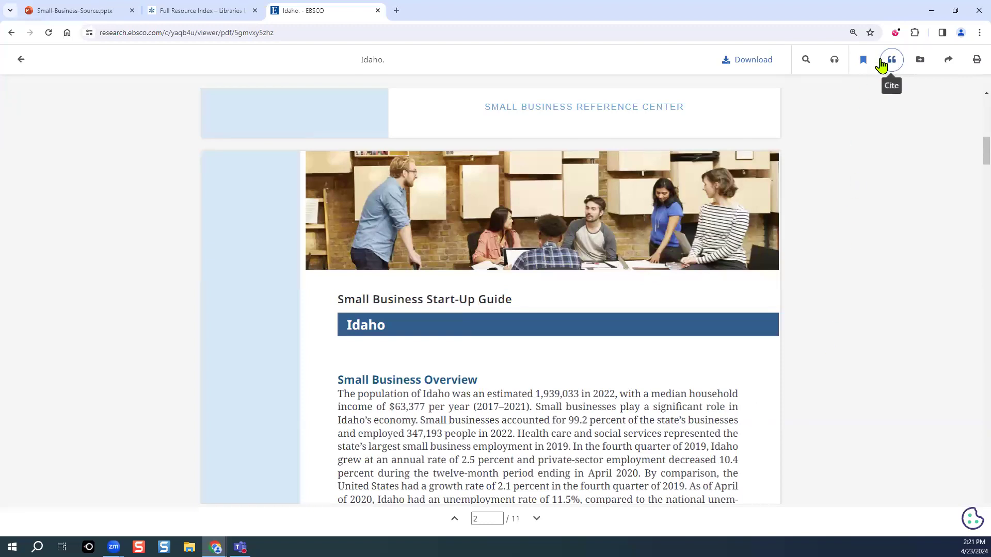
Check the guide's Add to project and email Share options without submitting anything, and return to its record details
click(921, 62)
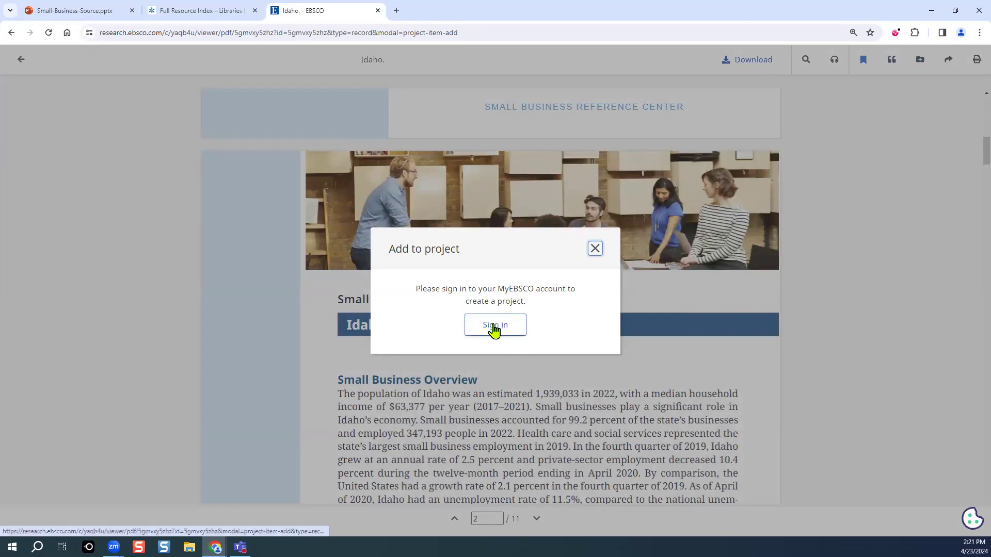
click(594, 249)
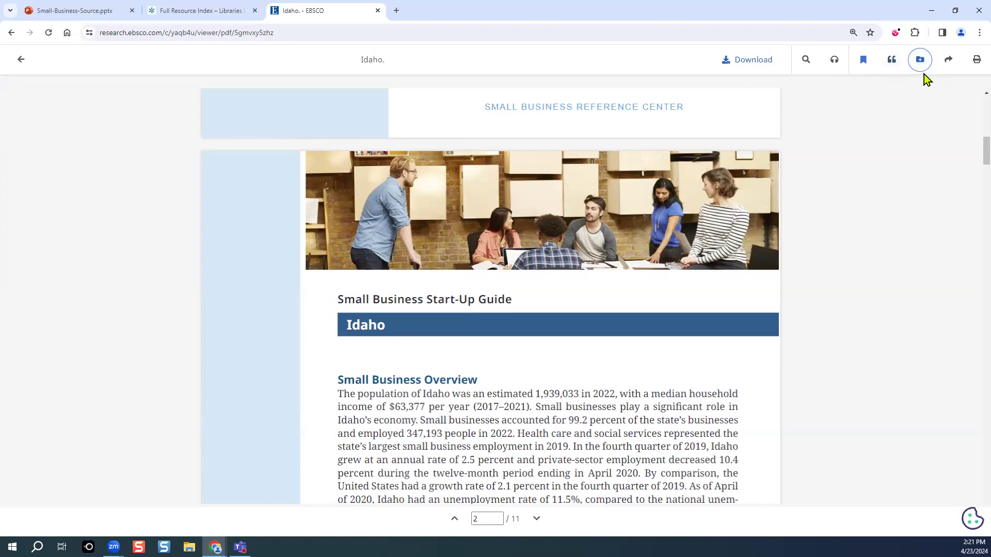
click(948, 63)
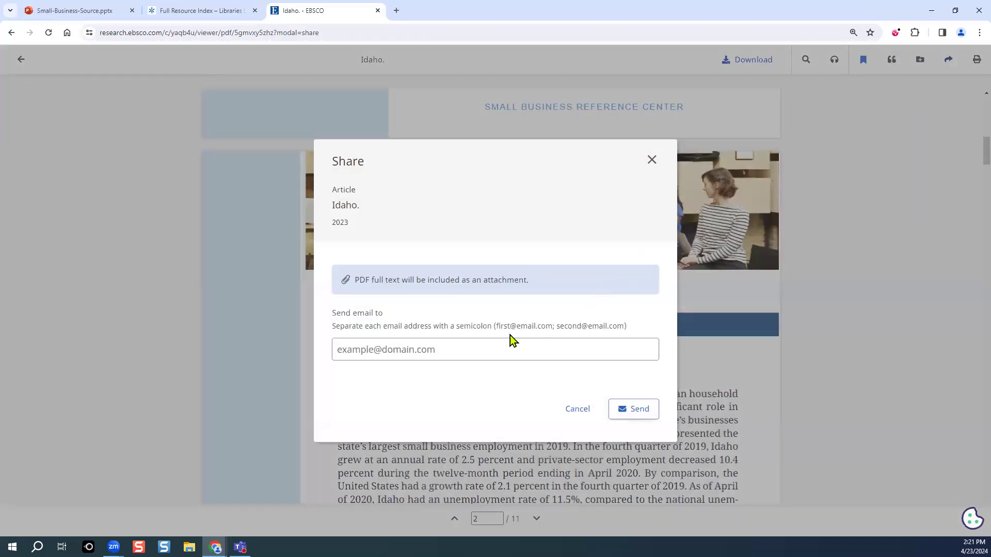
click(454, 350)
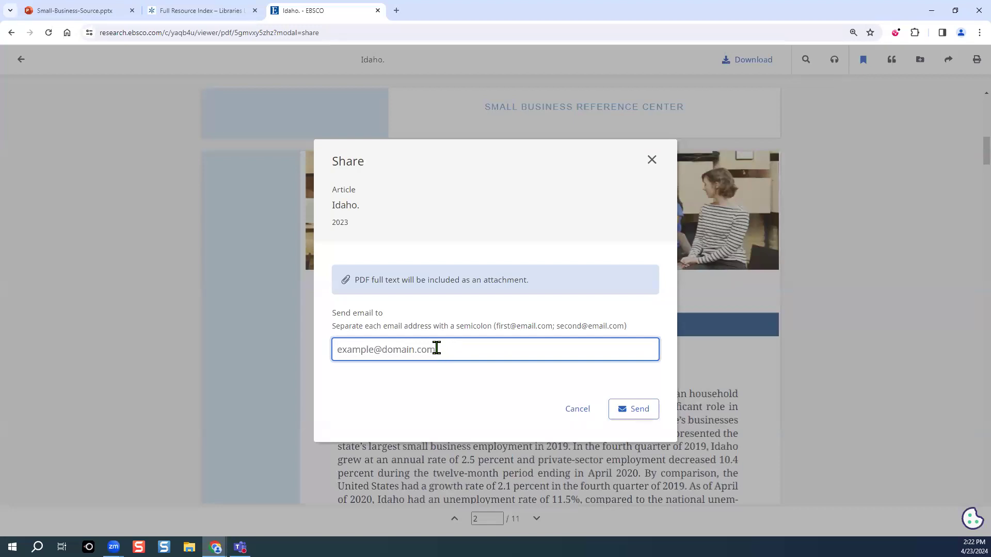
click(652, 160)
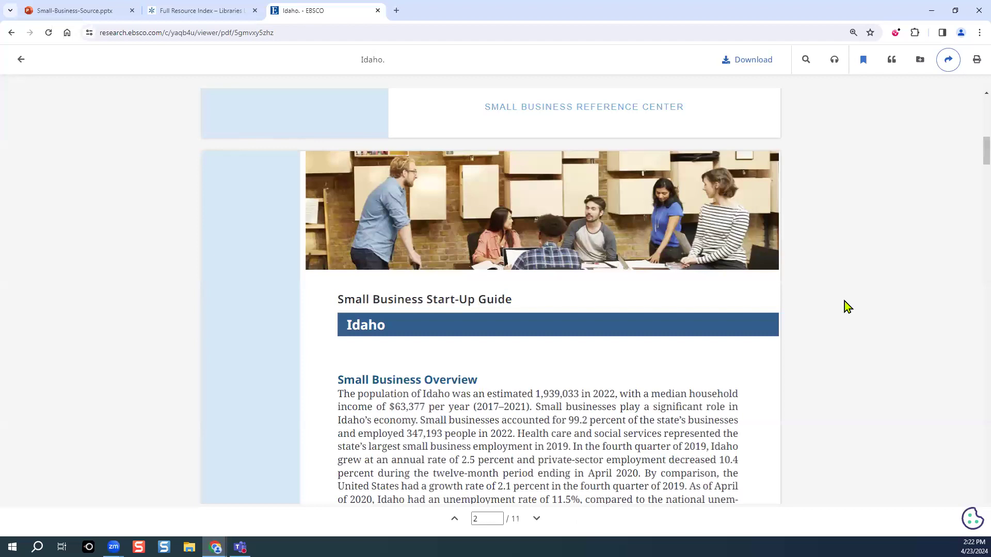
click(21, 61)
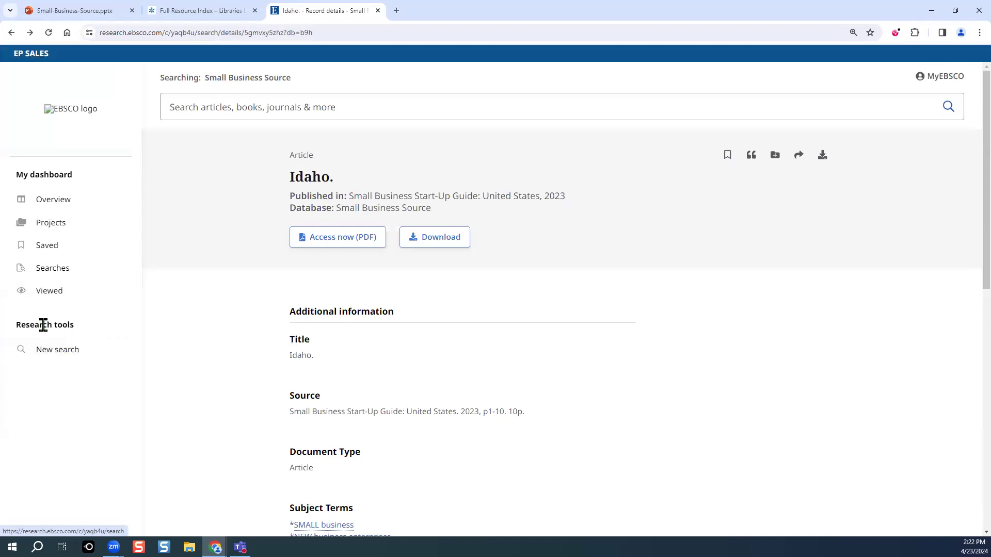
Start a new search, return to the Small Business Source home page and browse its Explore topics categories
click(59, 355)
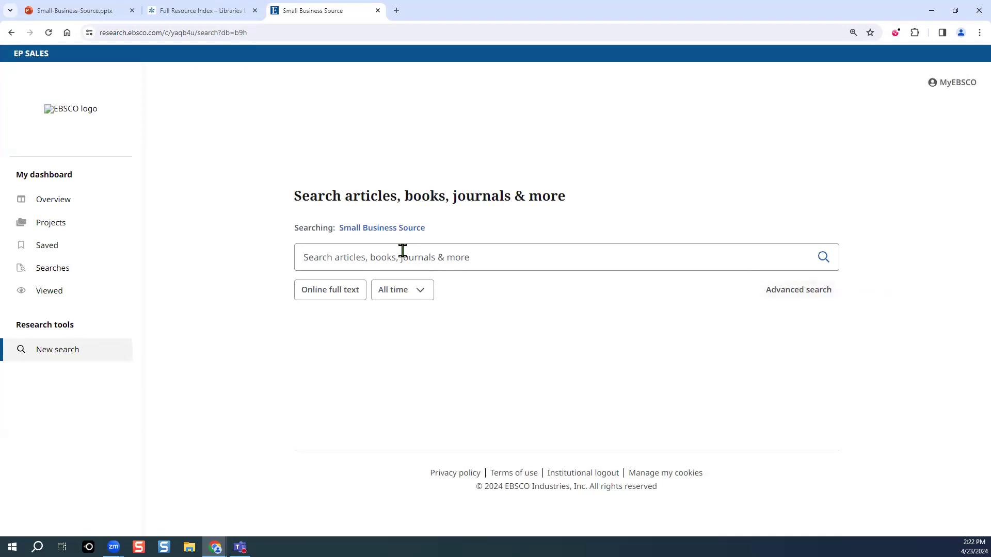
click(65, 110)
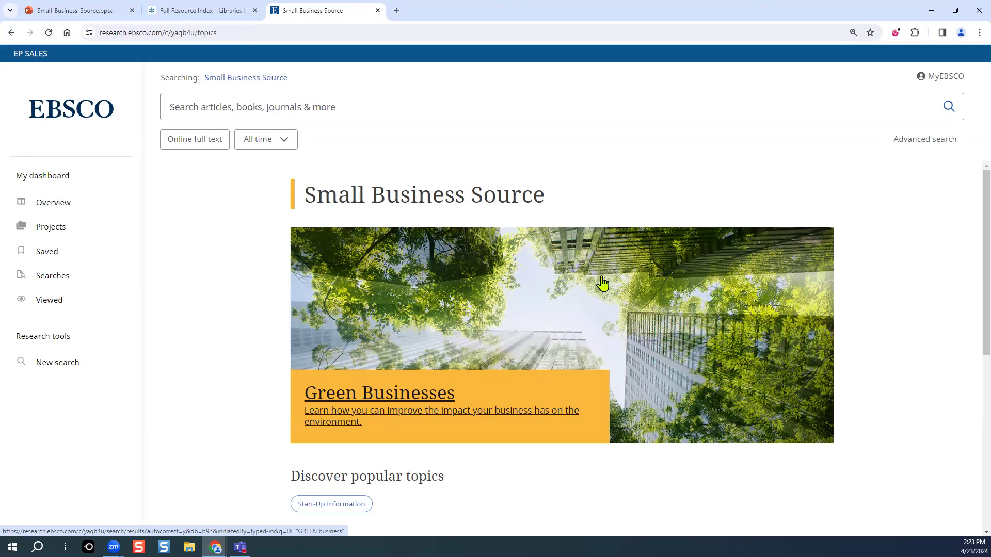
scroll(576, 279, down, 1)
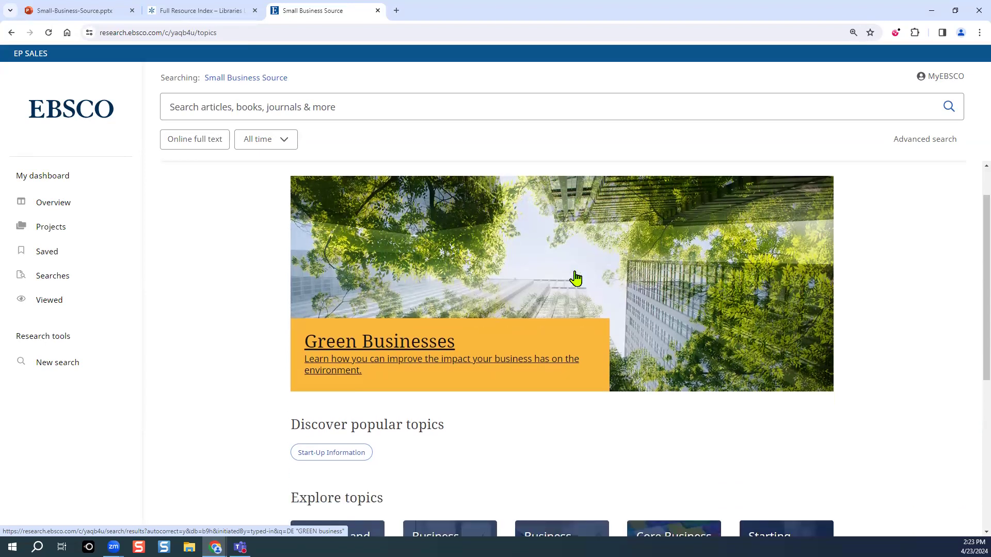
scroll(576, 279, down, 3)
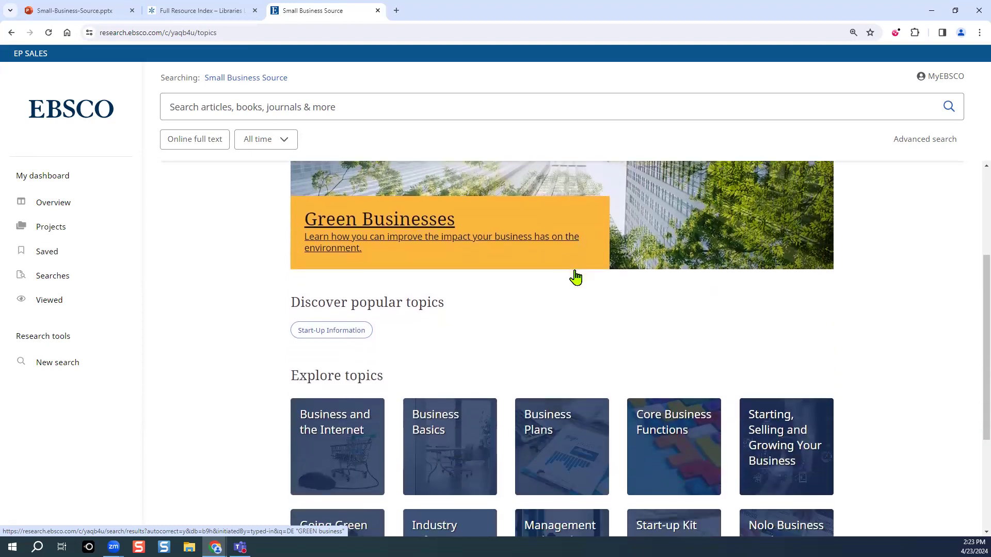
scroll(575, 271, down, 1)
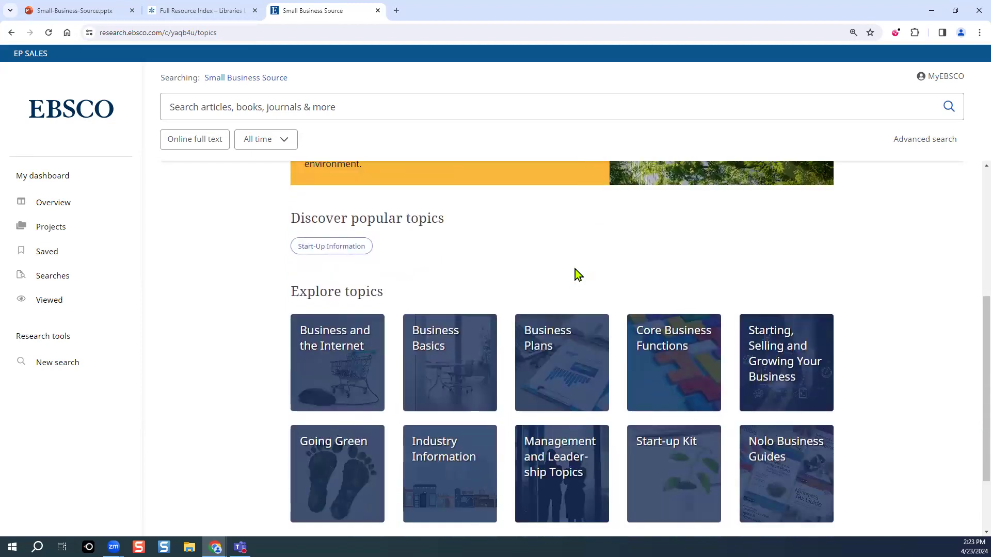
scroll(575, 270, down, 1)
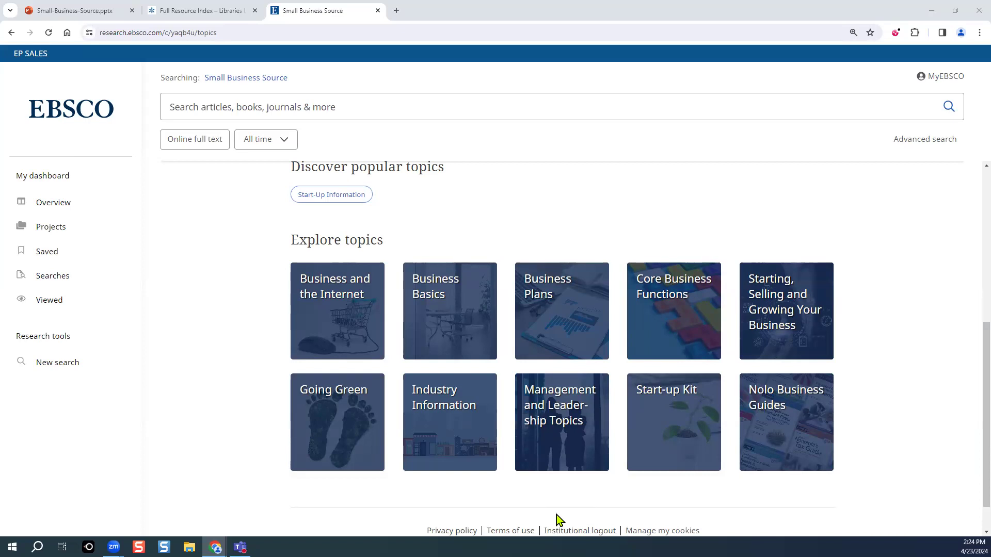
Open the Business Plans topic and look over its subtopics
click(570, 306)
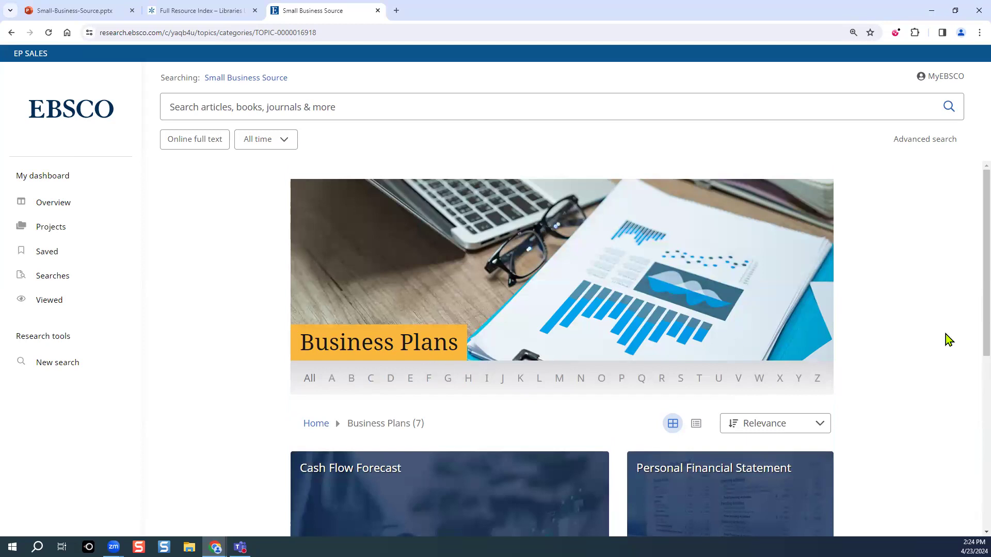
scroll(907, 334, down, 1)
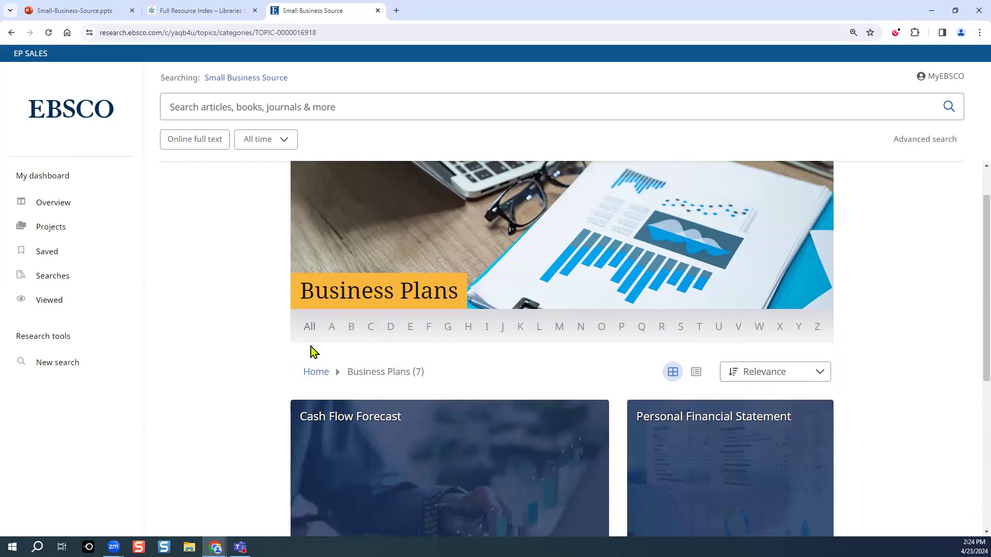
scroll(311, 347, down, 3)
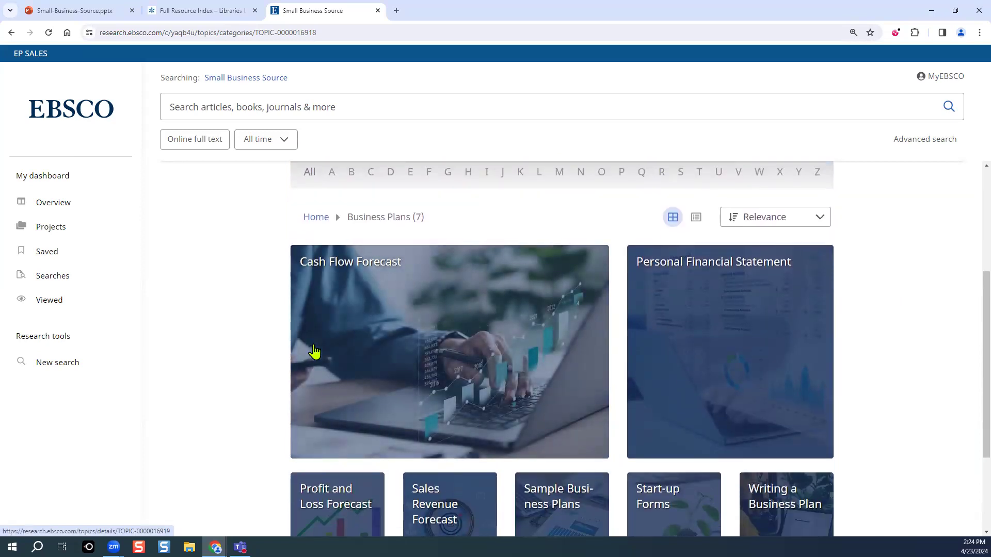
scroll(361, 297, down, 1)
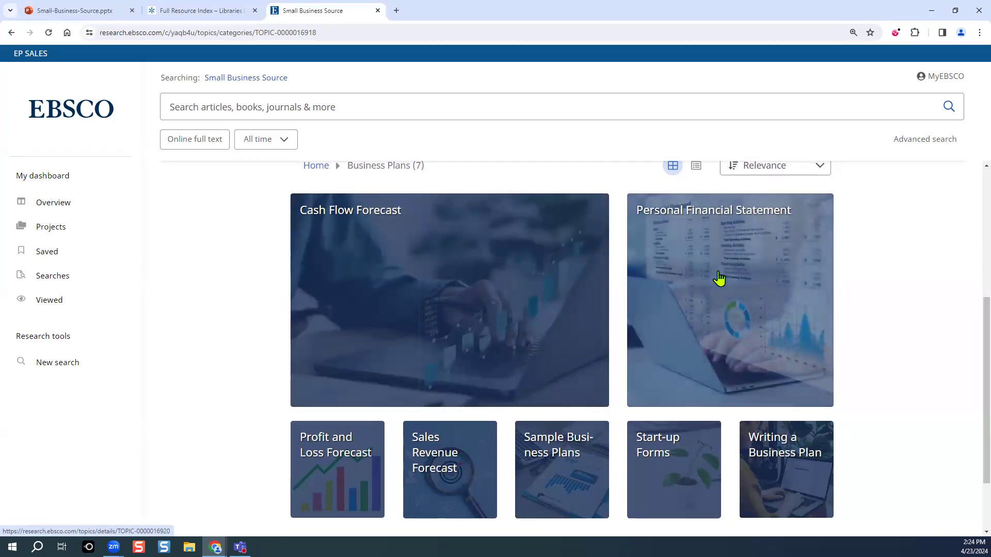
scroll(719, 279, down, 1)
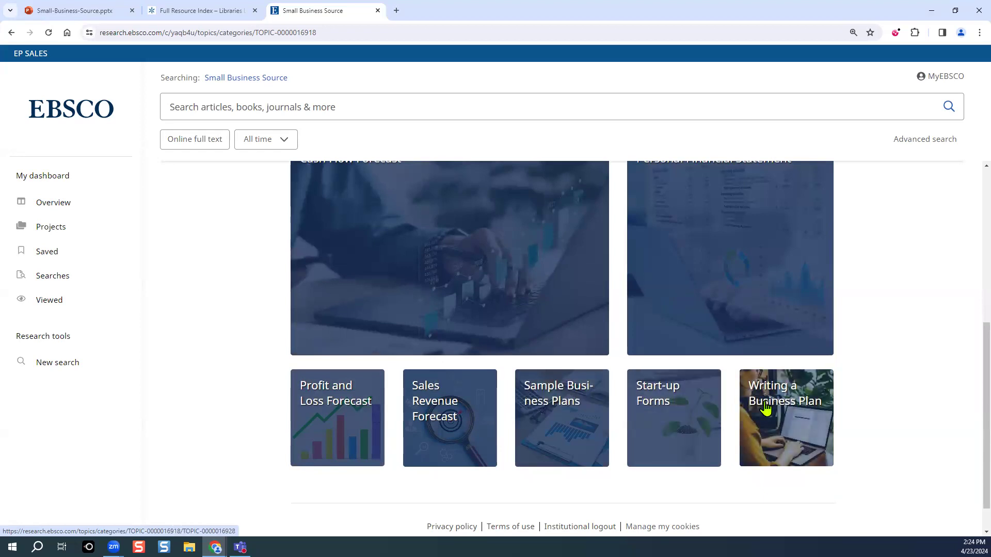
Open the Writing a Business Plan subtopic and look through its numbered sections
click(779, 392)
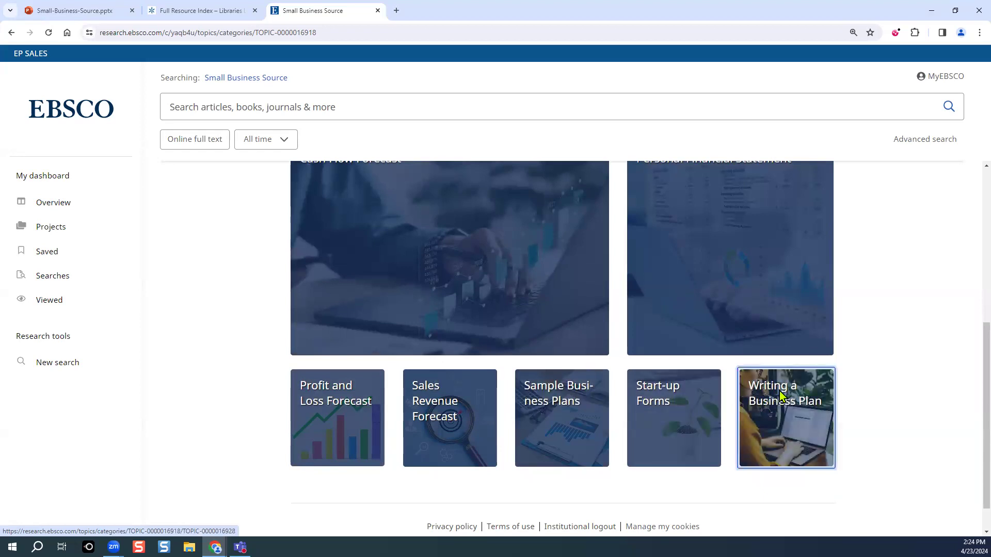
scroll(929, 404, down, 4)
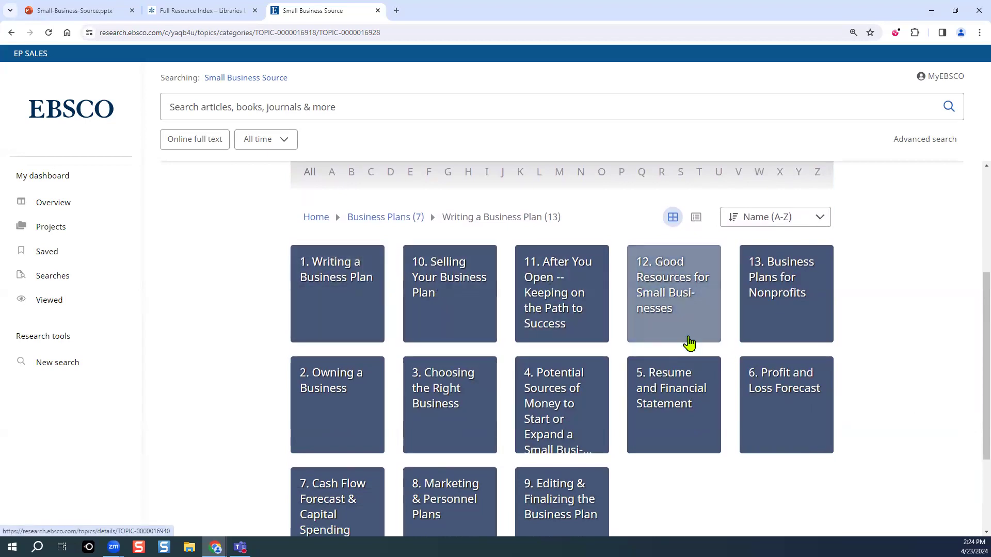
scroll(681, 340, down, 3)
scroll(681, 338, up, 3)
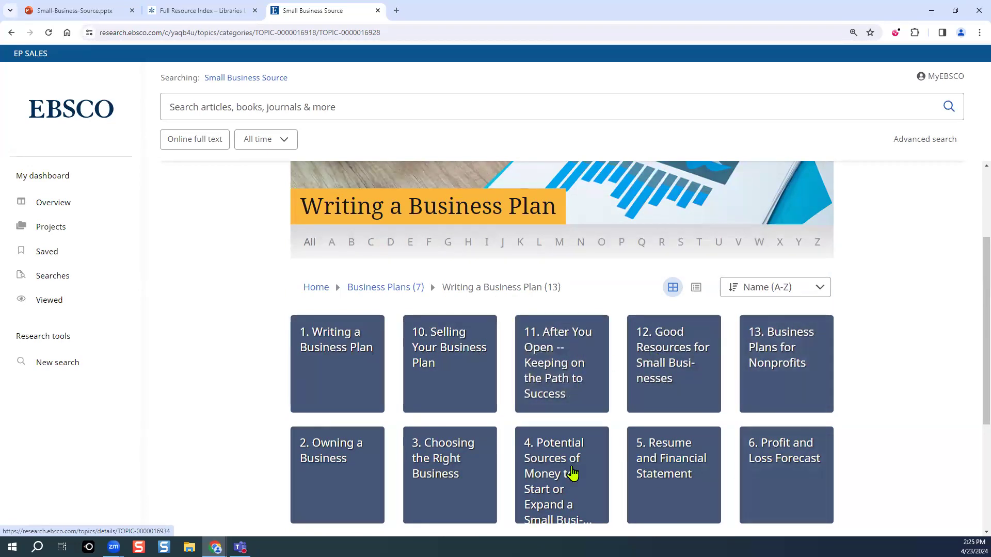
Open the section "1. Writing a Business Plan" and look over its preview of search results
click(376, 376)
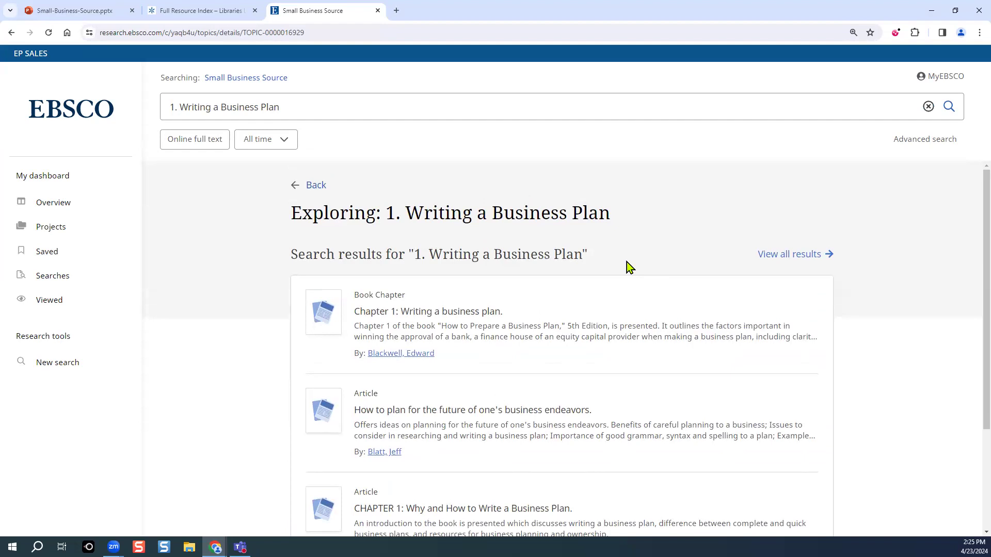
scroll(630, 307, down, 2)
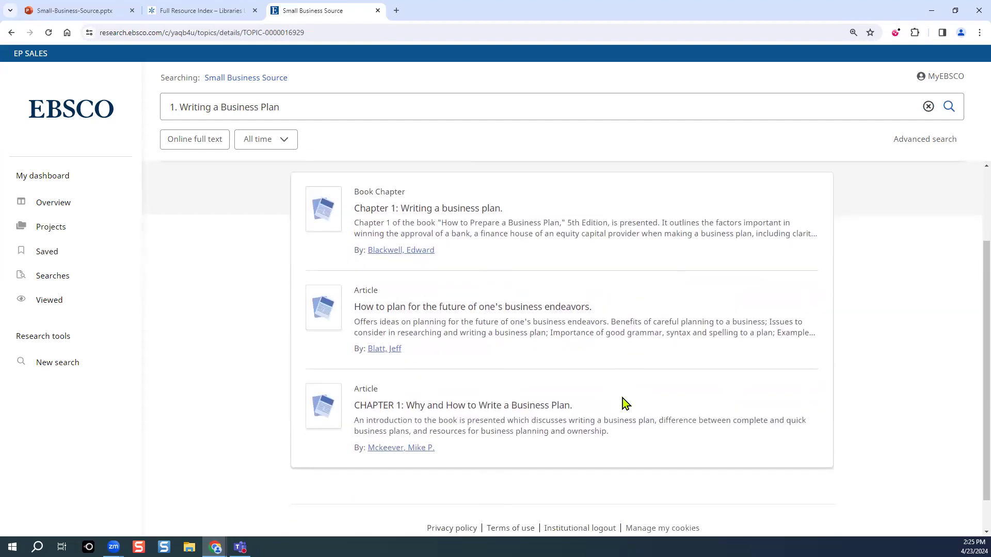
scroll(653, 289, up, 2)
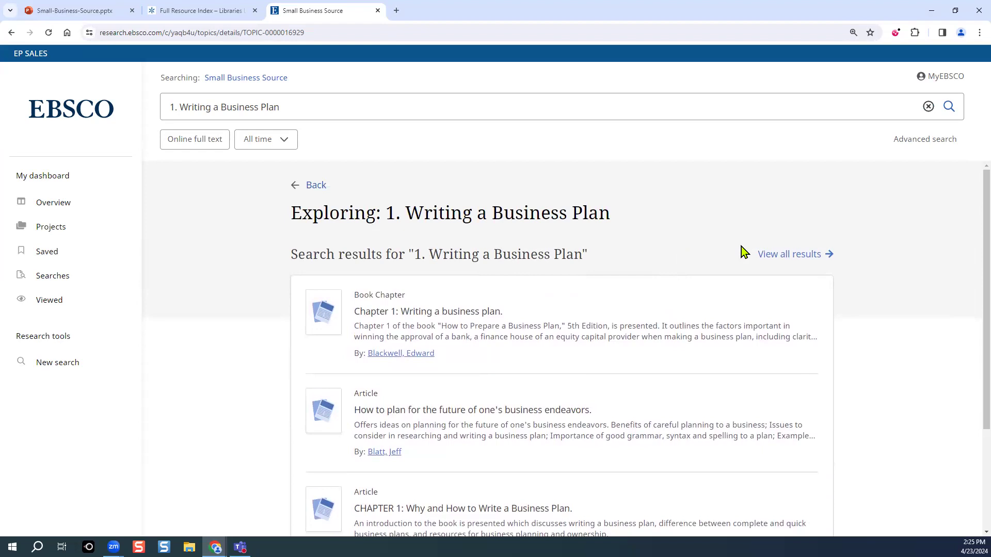
Show all results for "1. Writing a Business Plan" and review the result count and the first entries
click(797, 262)
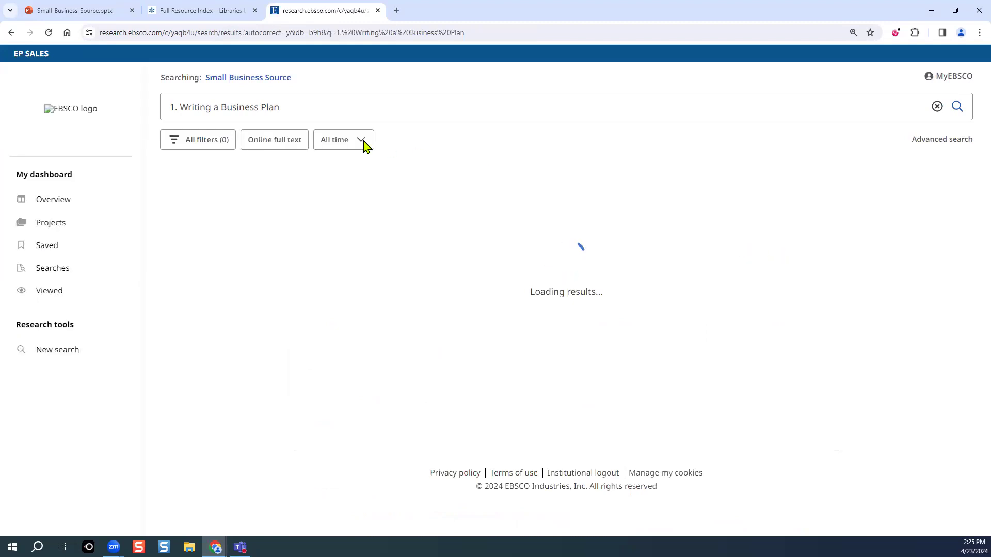
double_click(328, 188)
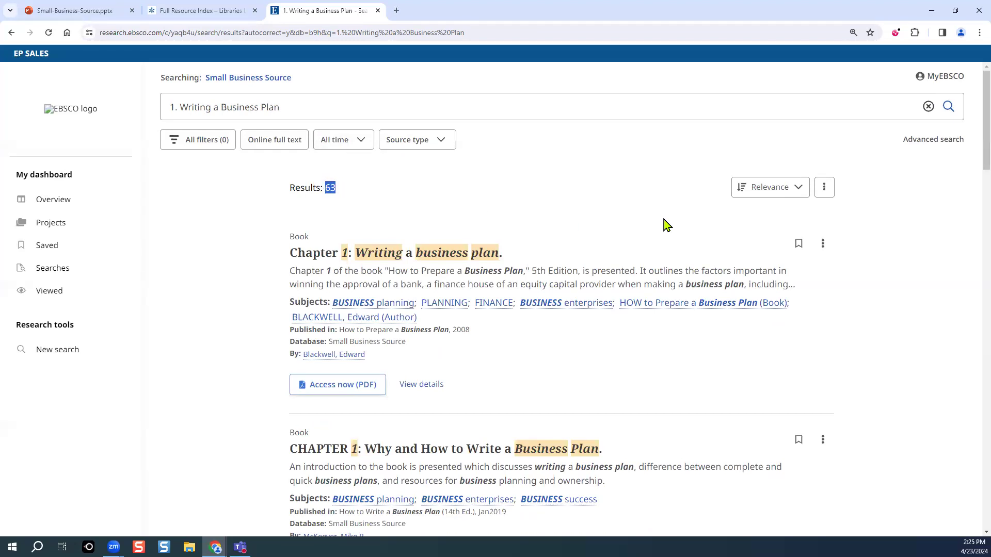
scroll(667, 219, down, 2)
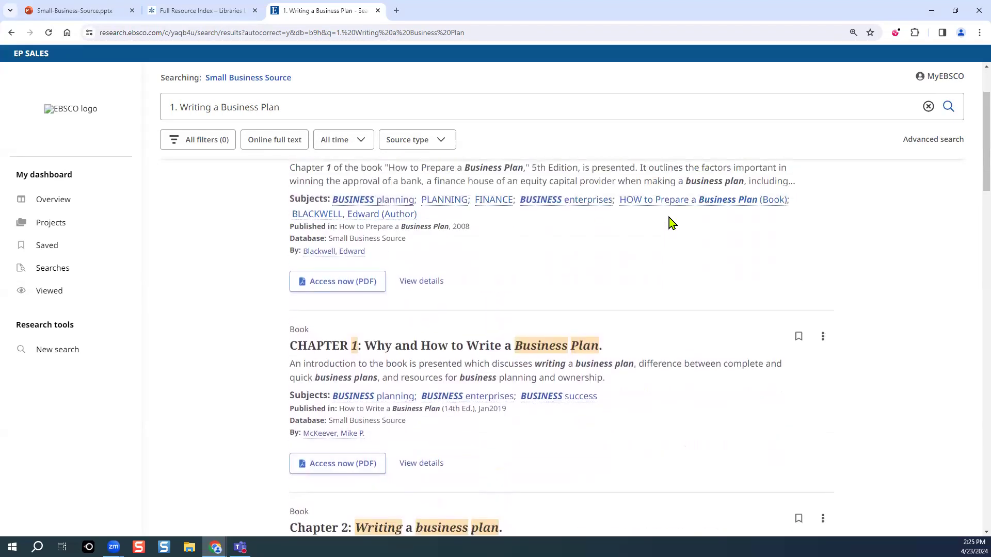
scroll(669, 223, up, 2)
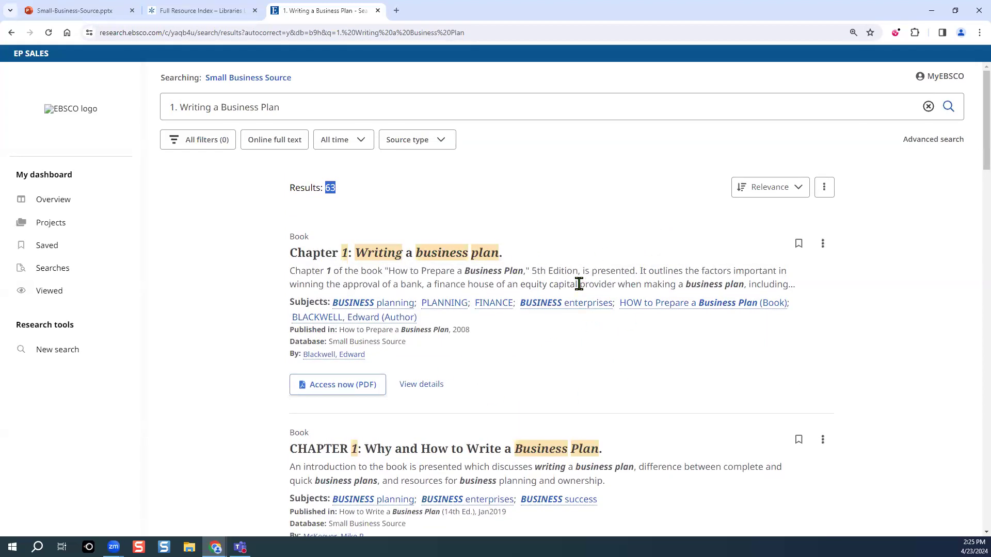
scroll(573, 336, down, 3)
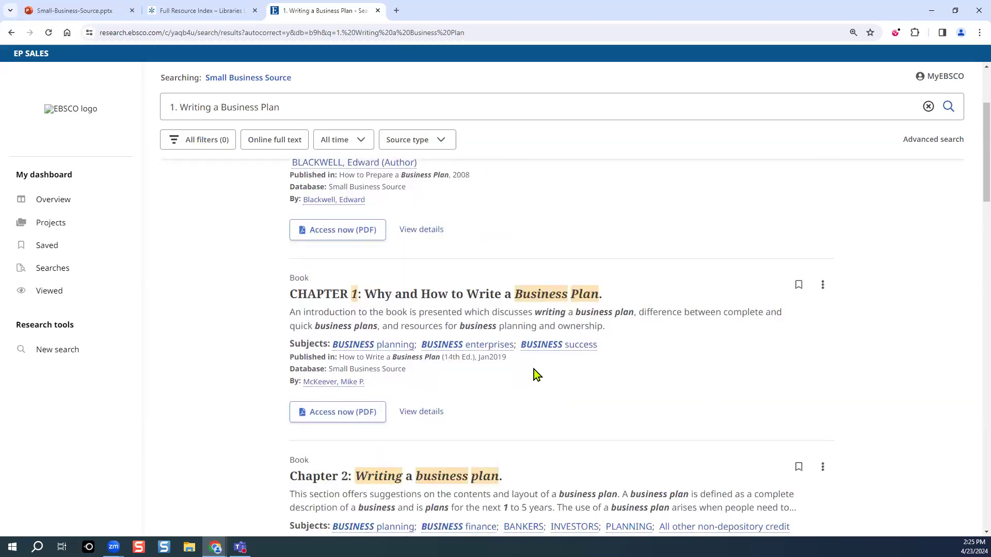
scroll(593, 367, down, 2)
scroll(741, 343, up, 5)
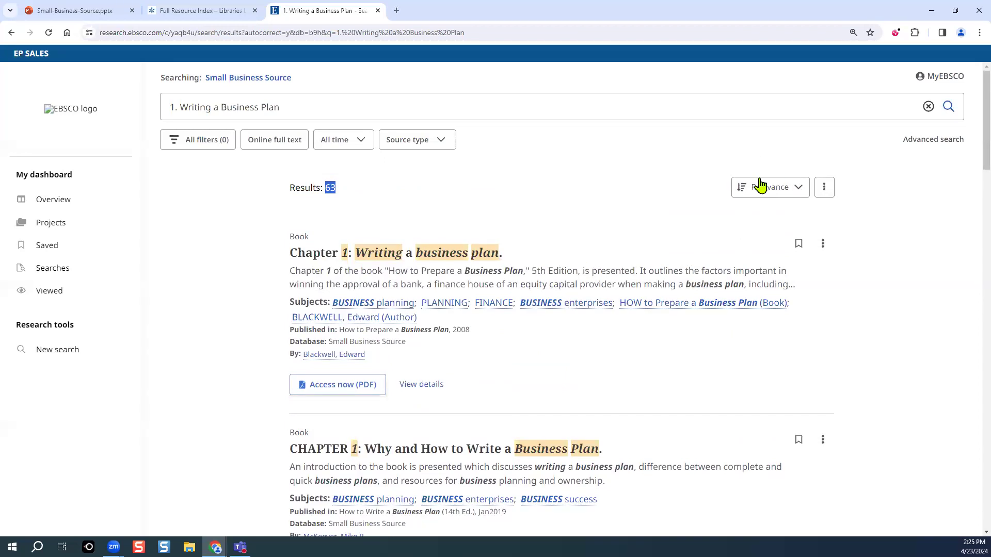
Sort the search results by Date newest and look through the first articles
click(799, 191)
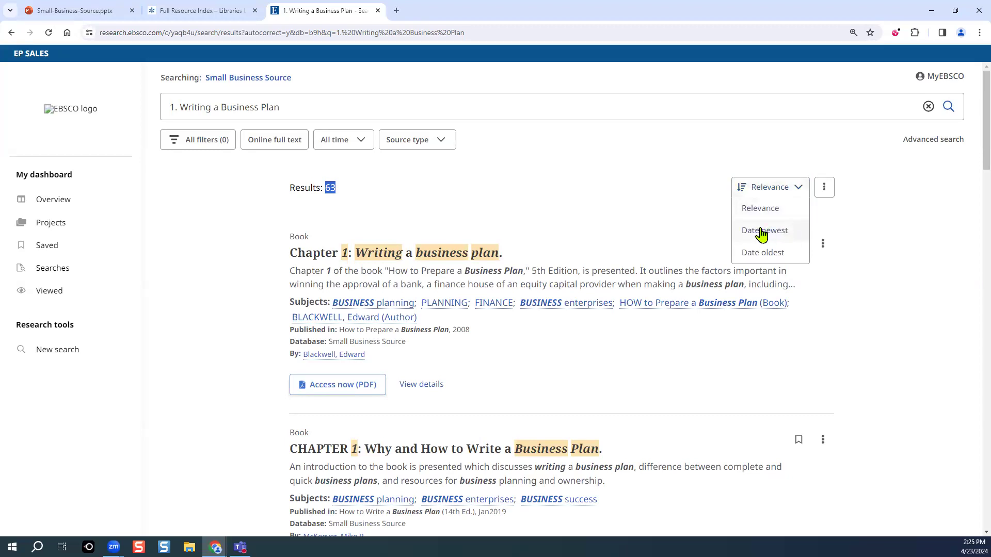
click(760, 231)
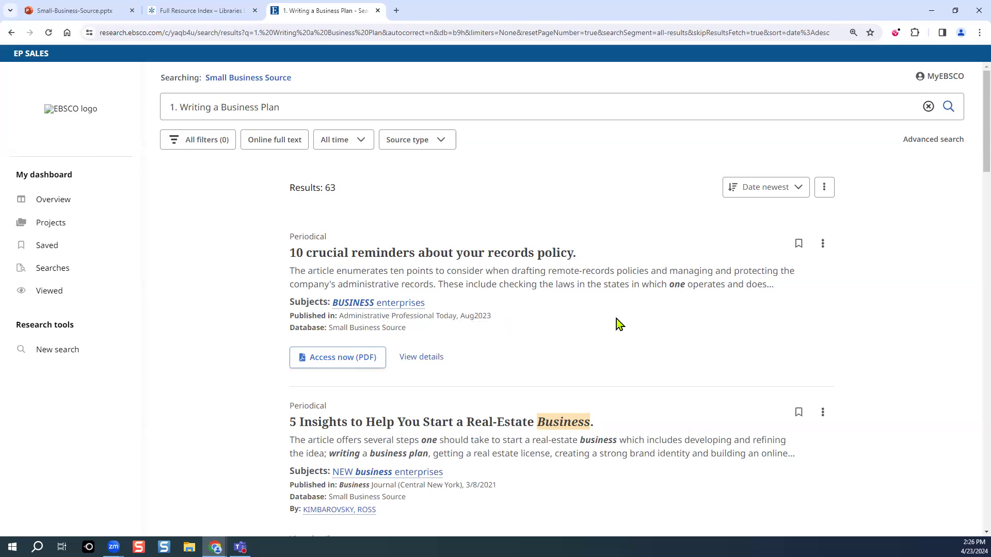
scroll(616, 319, down, 3)
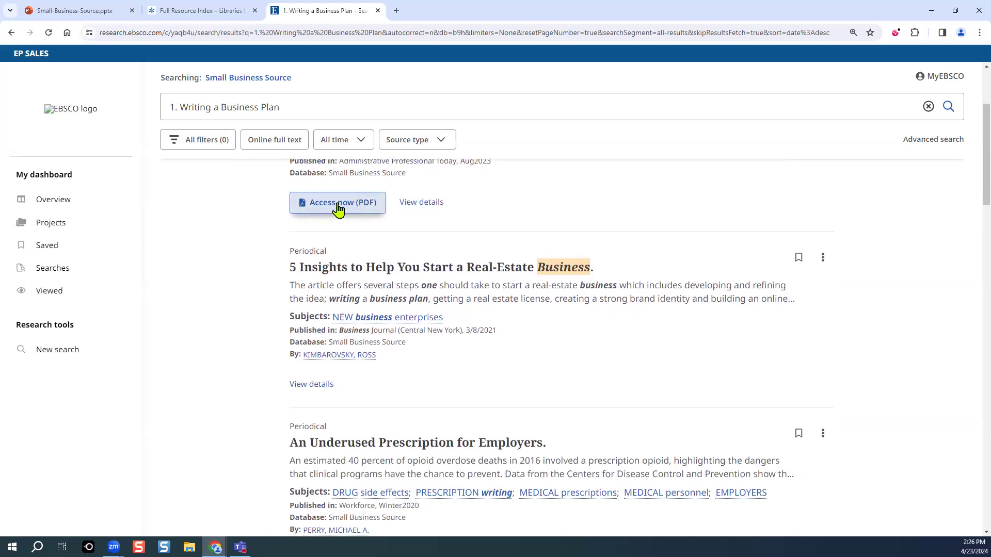
scroll(576, 210, down, 3)
scroll(576, 207, down, 2)
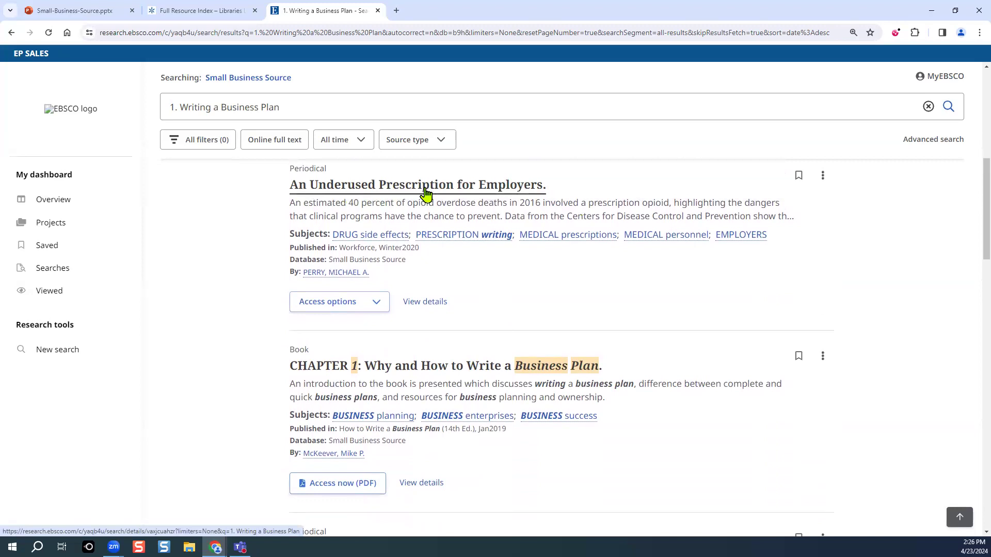
Check the access options for "An Underused Prescription for Employers" and "Health and Wellness Tips for the Home-Based Worker" without opening either article
click(382, 307)
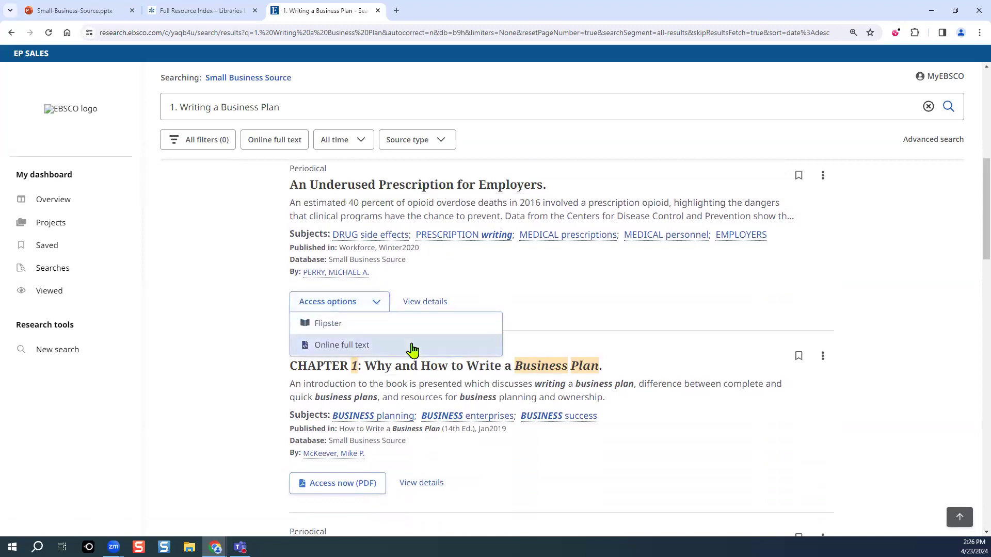
click(731, 263)
scroll(730, 265, down, 3)
scroll(730, 264, down, 3)
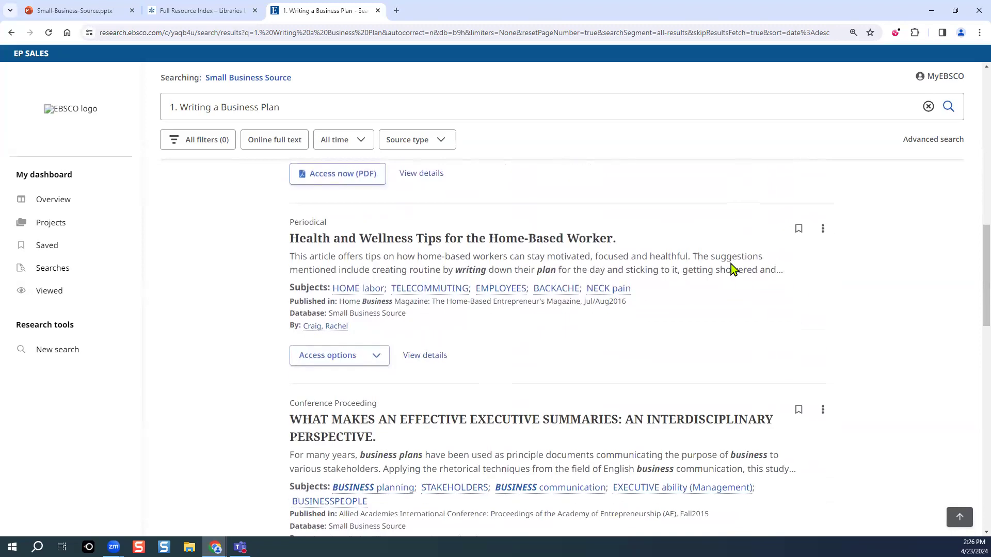
click(377, 361)
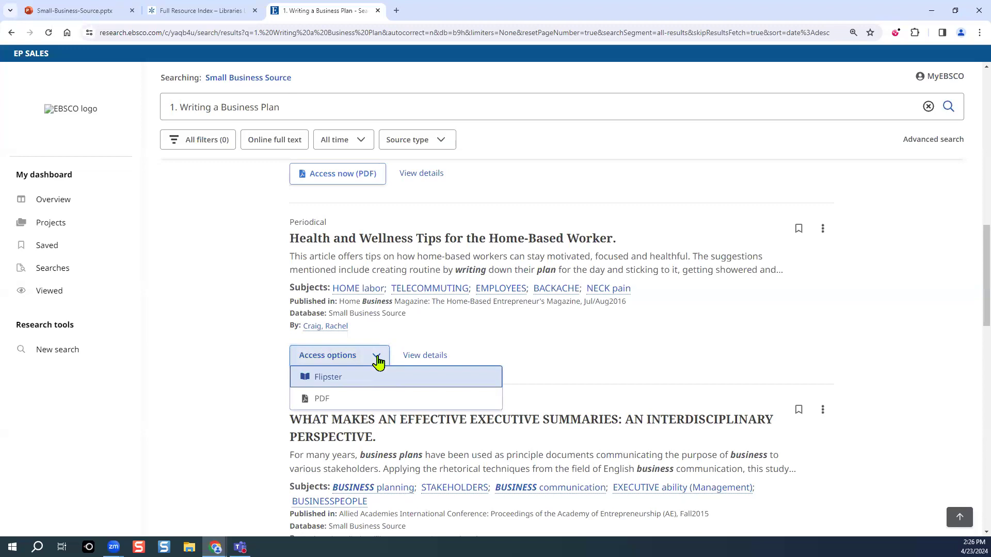
click(378, 362)
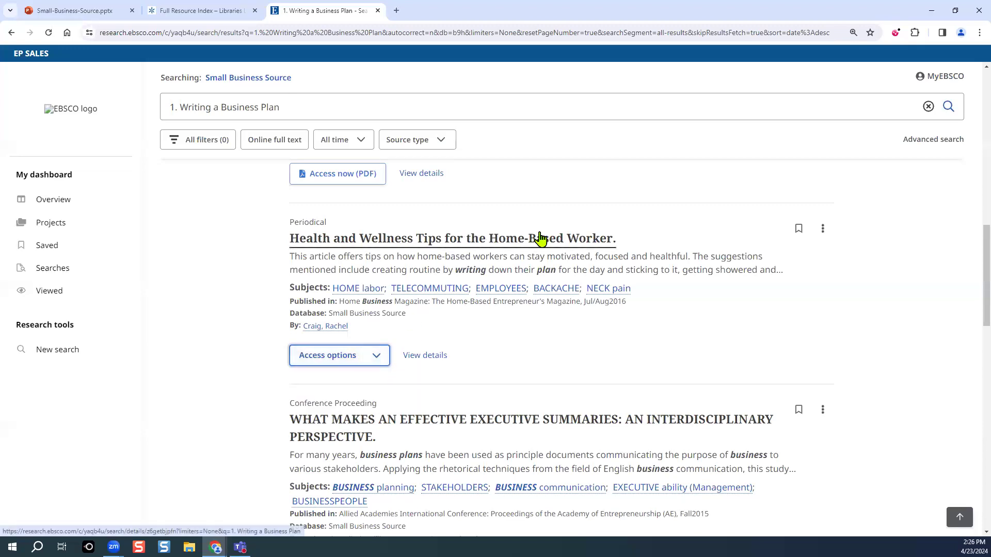
Review the remaining date-sorted results and their PDF access to the end of the list, where more results can be shown
scroll(506, 344, down, 5)
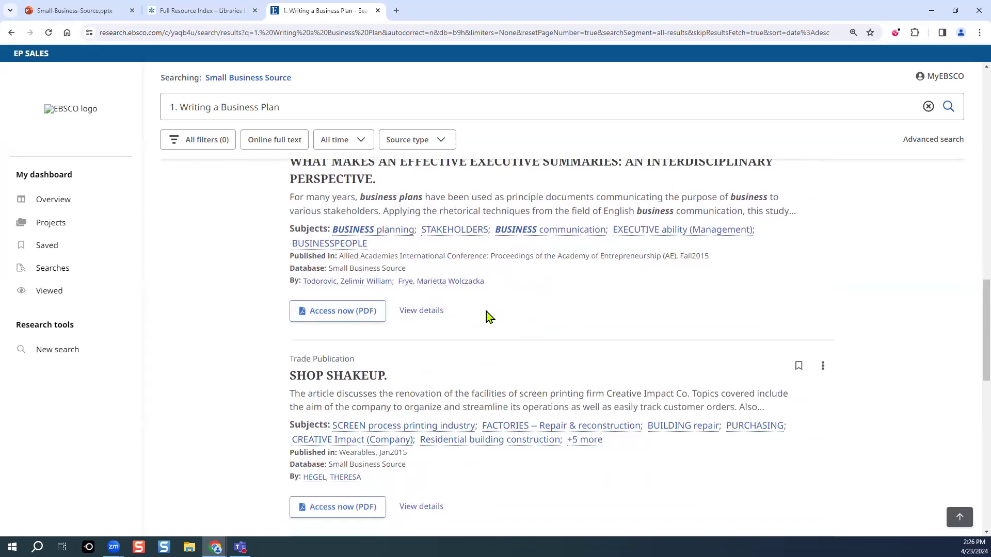
scroll(486, 312, down, 6)
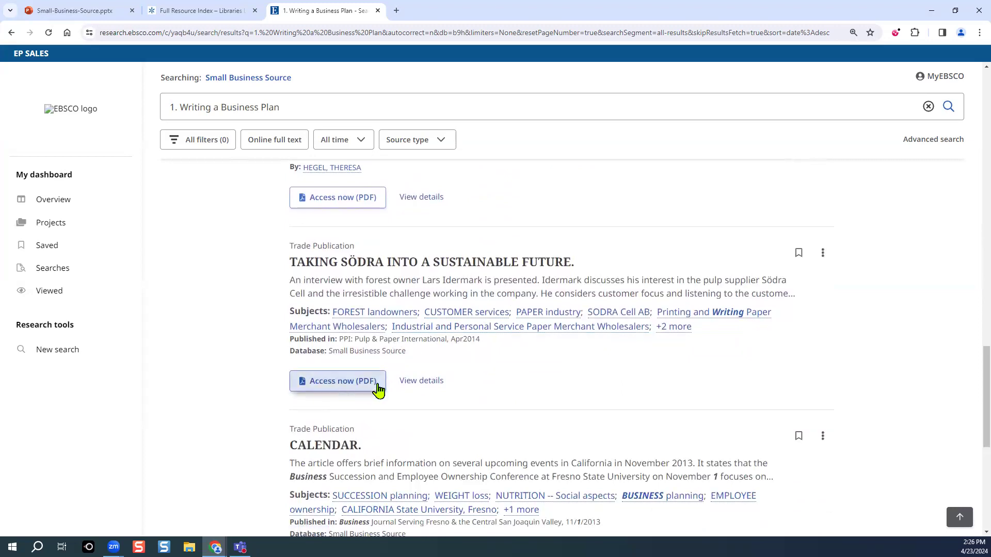
scroll(545, 383, down, 3)
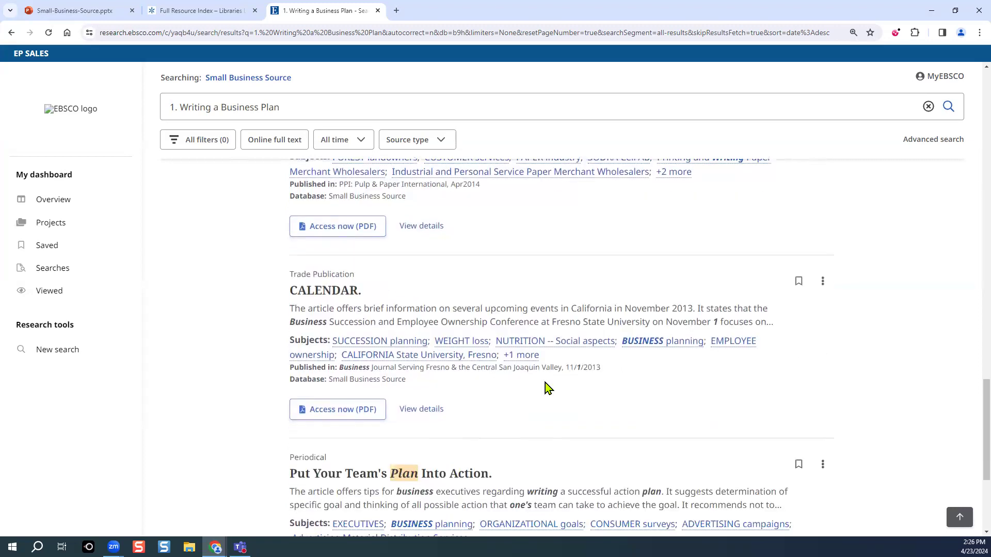
scroll(545, 382, down, 2)
scroll(545, 380, down, 1)
scroll(546, 377, up, 3)
scroll(548, 381, down, 4)
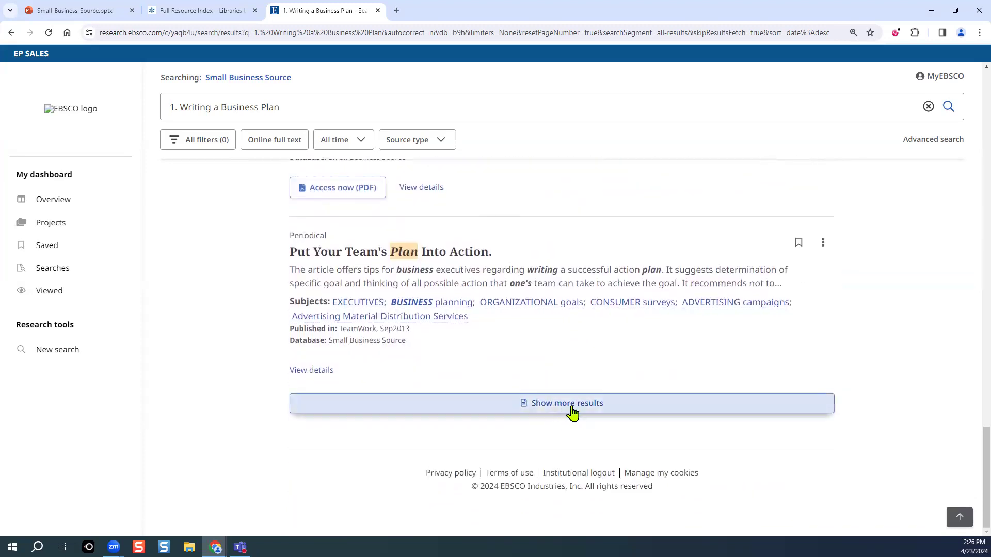
Load more results and open the online full text of "Reduce Risks of Benefits Plan Contracting."
click(680, 396)
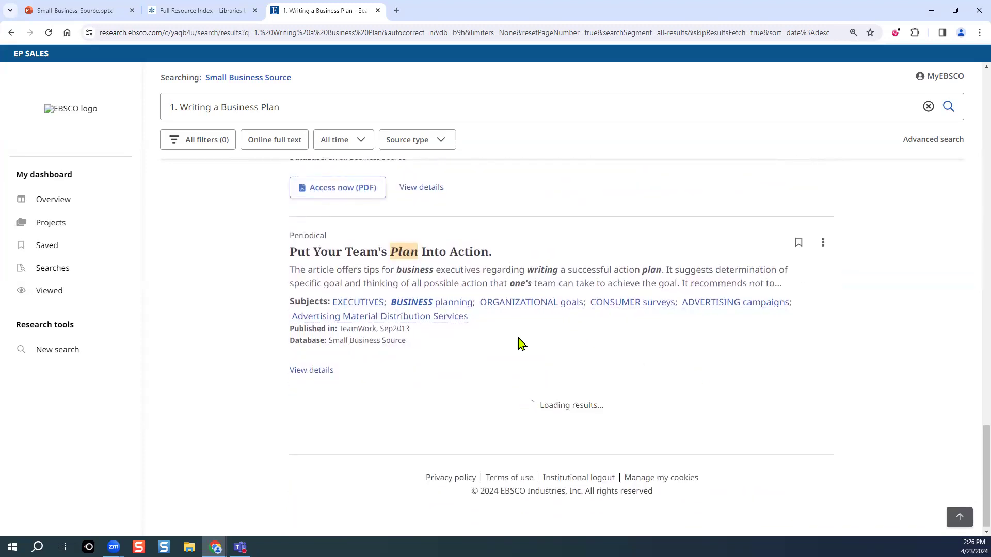
scroll(519, 343, down, 4)
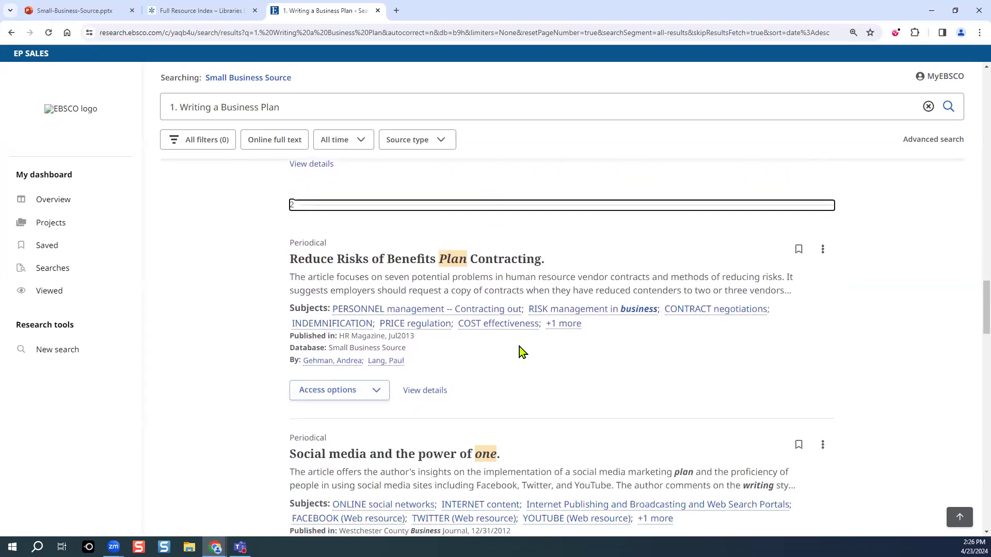
scroll(519, 346, down, 1)
click(377, 341)
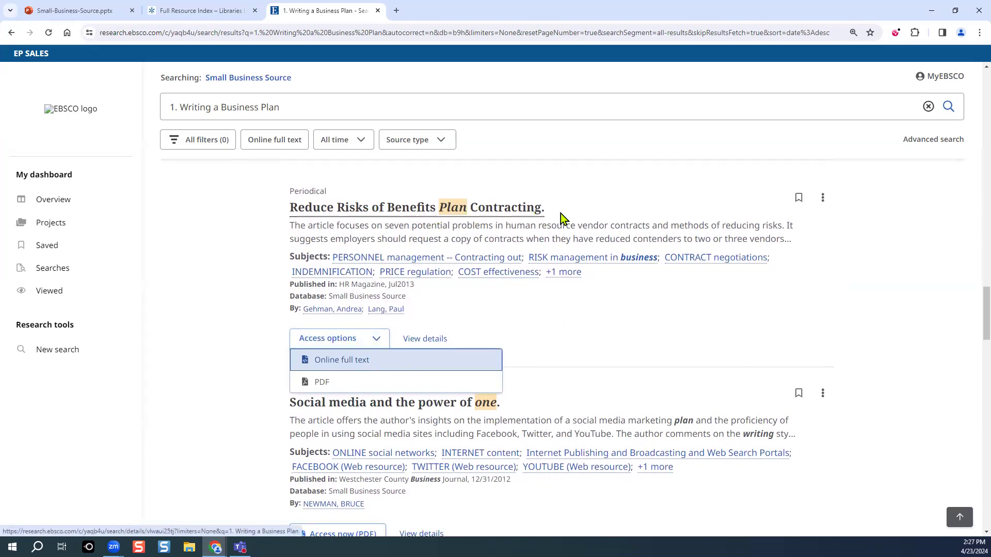
click(341, 362)
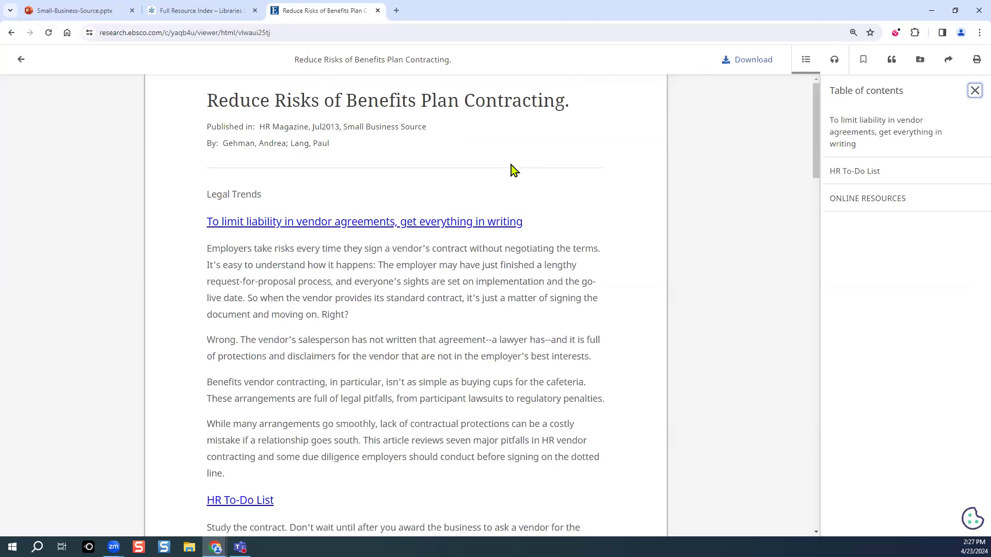
Skim the opening sections of the article's full text and return to its beginning
scroll(559, 186, down, 6)
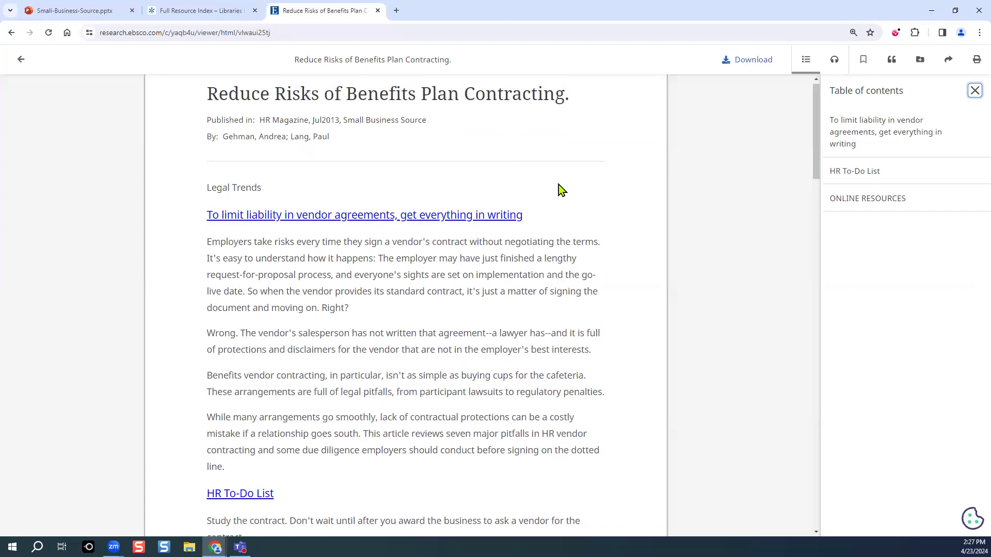
scroll(558, 184, down, 10)
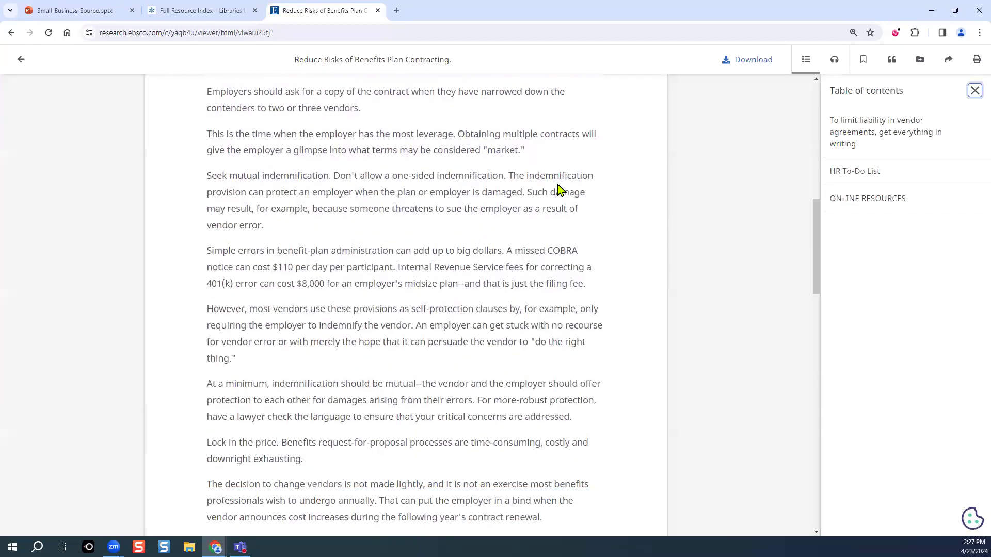
scroll(557, 184, up, 16)
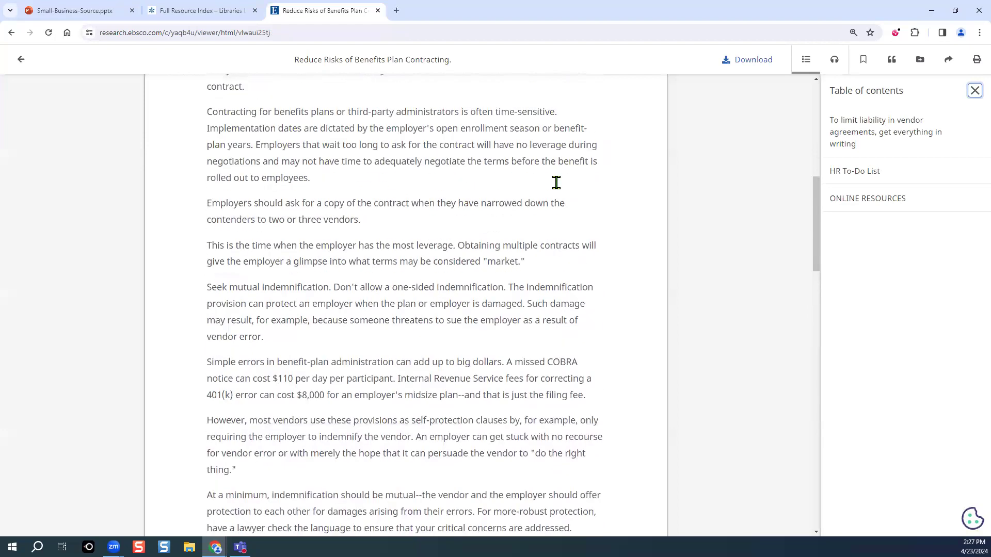
scroll(556, 182, up, 1)
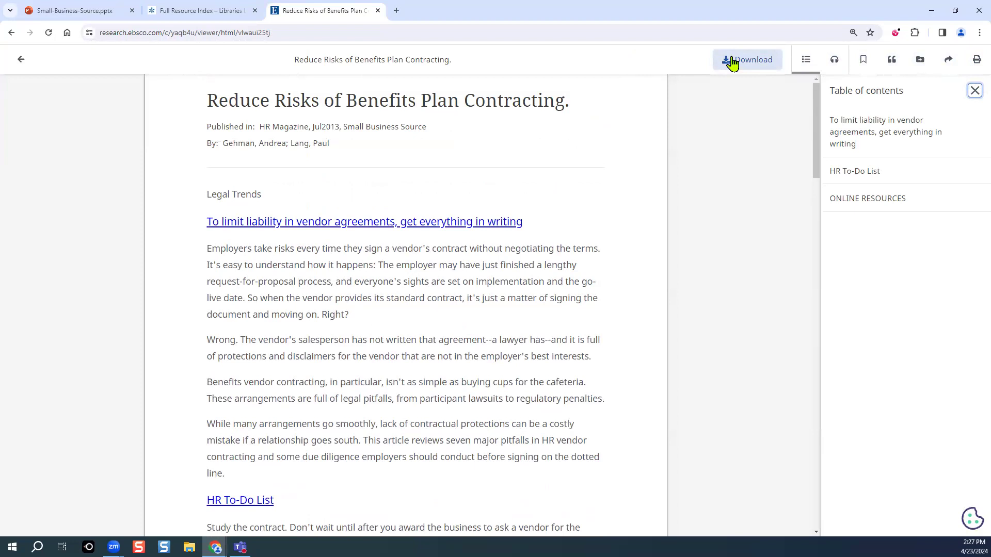
Hide and reshow the article's table of contents, and use it to visit the HR To-Do List and ONLINE RESOURCES sections
click(807, 63)
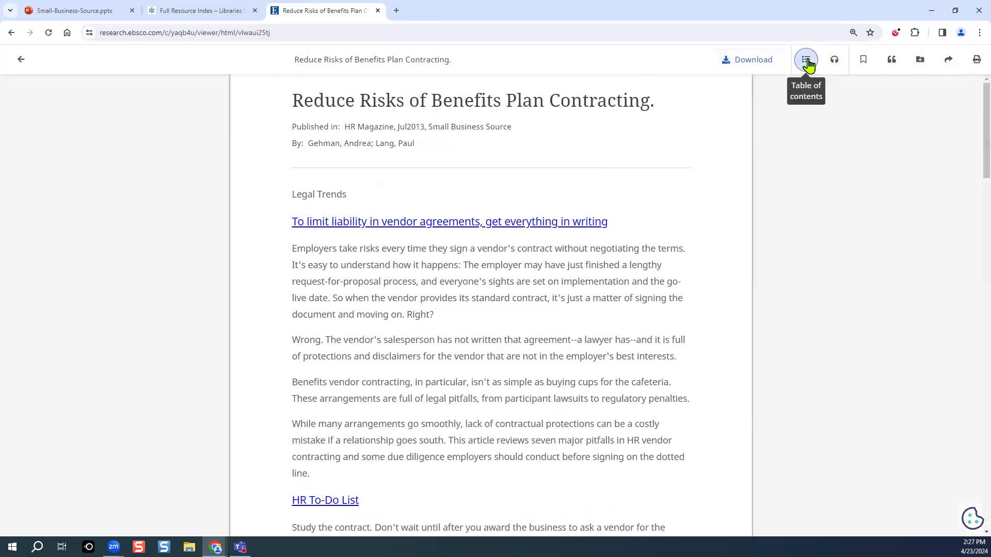
click(806, 63)
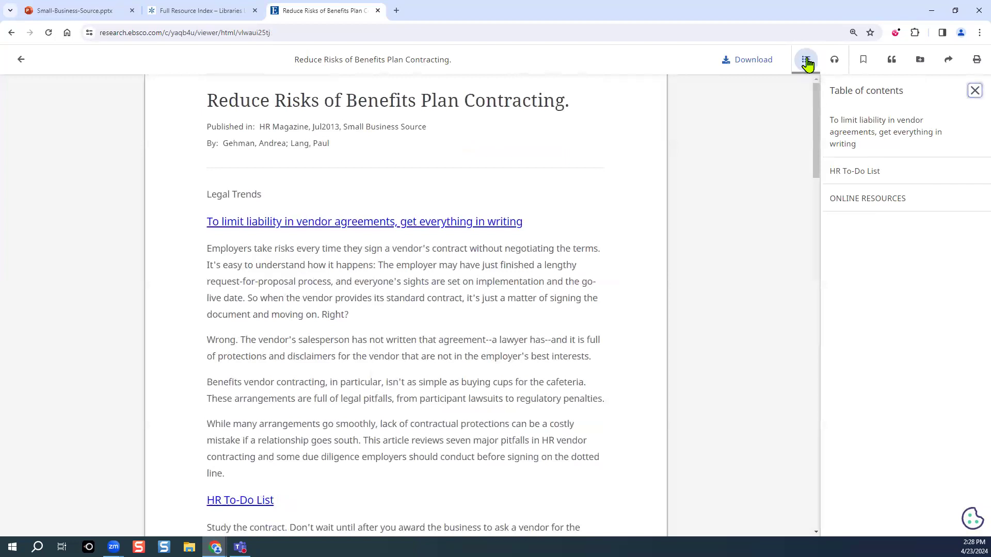
click(842, 175)
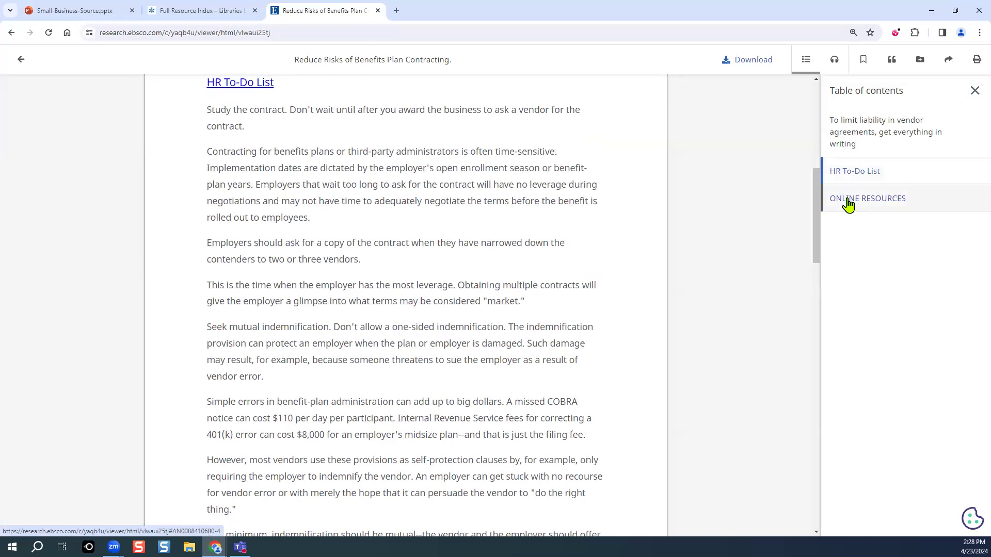
click(846, 203)
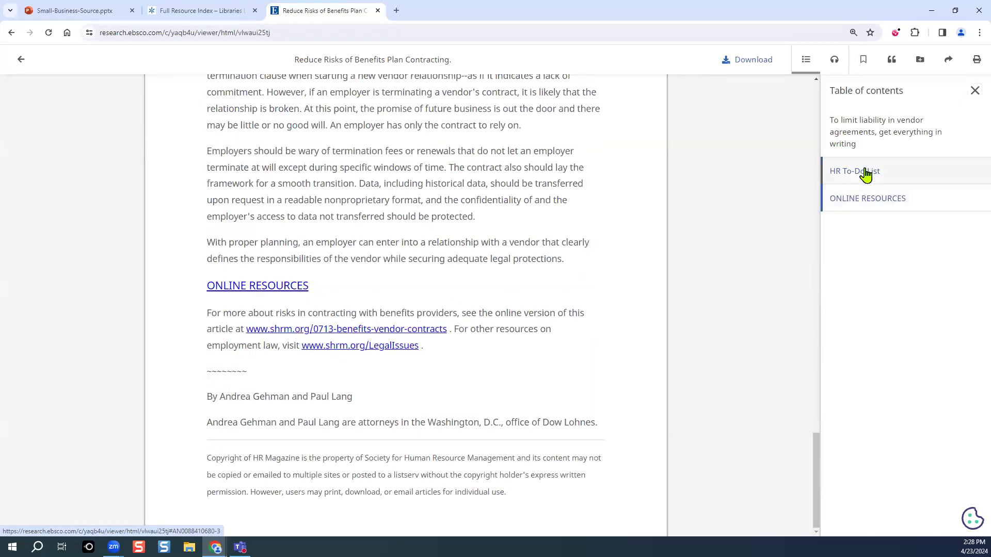
click(864, 175)
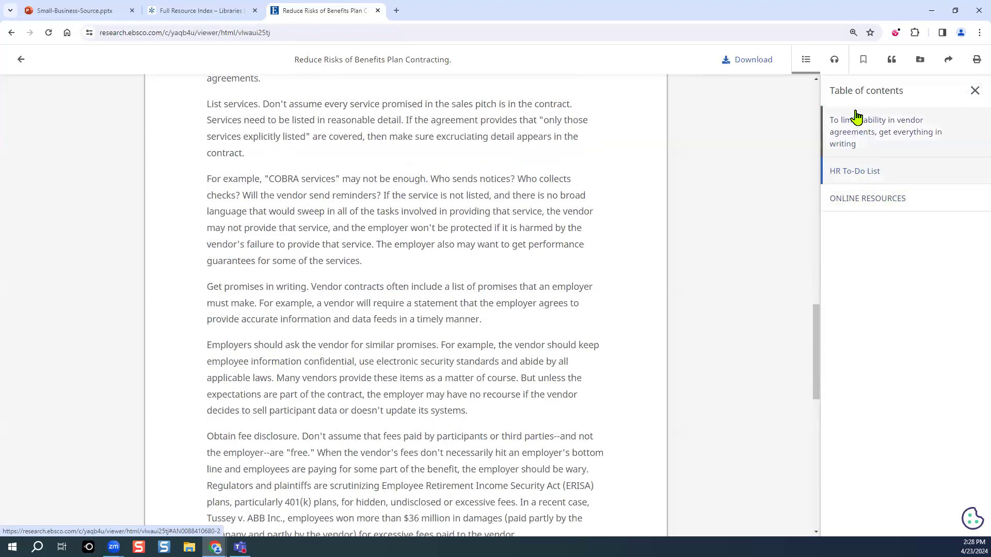
Open the article's Listen options and examine playback speed, automatic scrolling, mp3 download and text highlighting
click(809, 65)
click(834, 62)
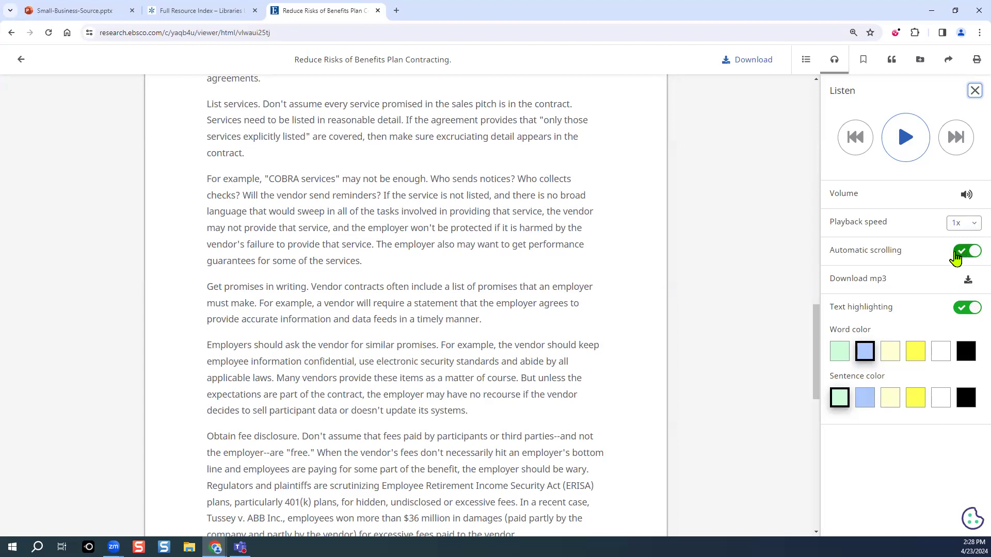
drag(895, 281, 834, 279)
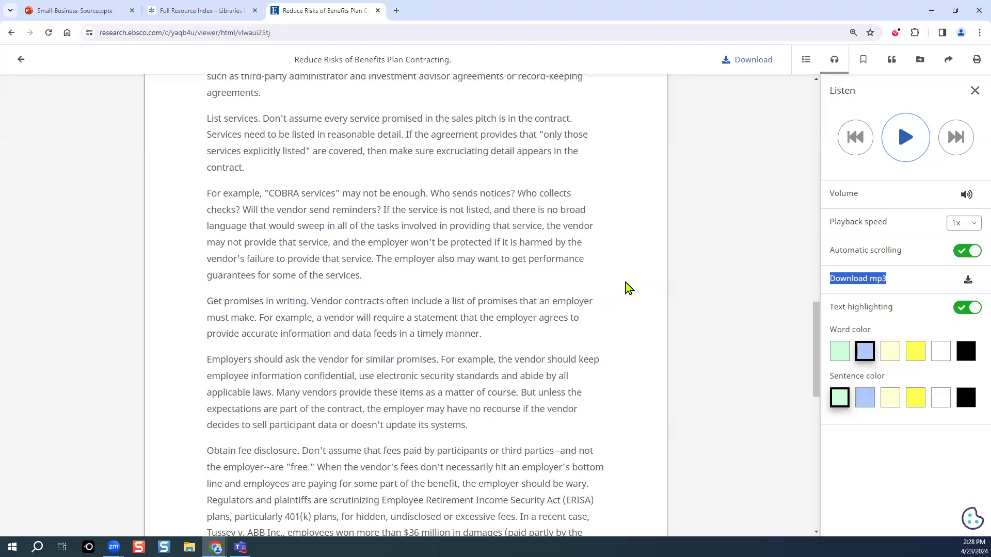
Try to return to the beginning of the article and play it aloud
scroll(813, 323, up, 2)
scroll(800, 103, up, 5)
scroll(810, 241, down, 7)
drag(813, 320, 794, 58)
click(808, 98)
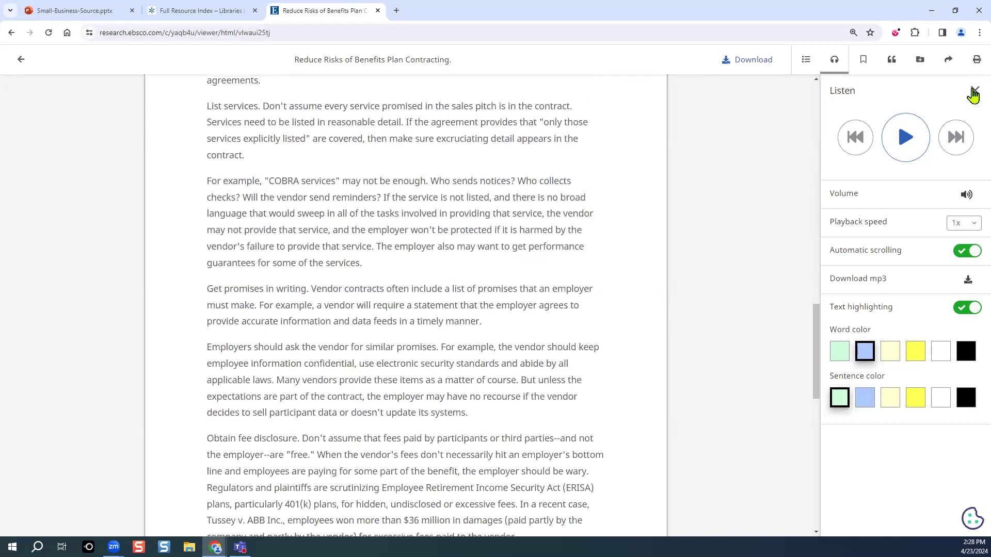
click(905, 137)
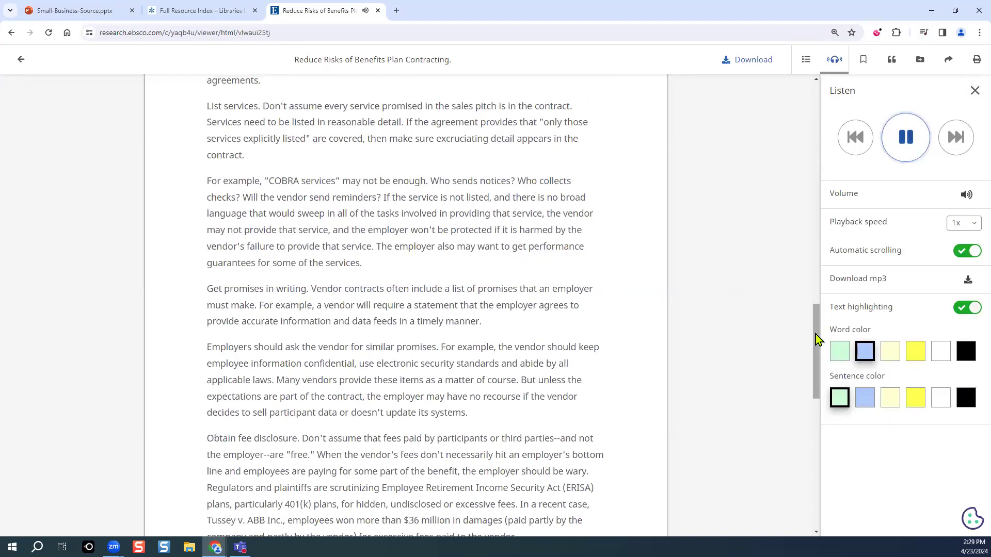
drag(816, 330, 805, 21)
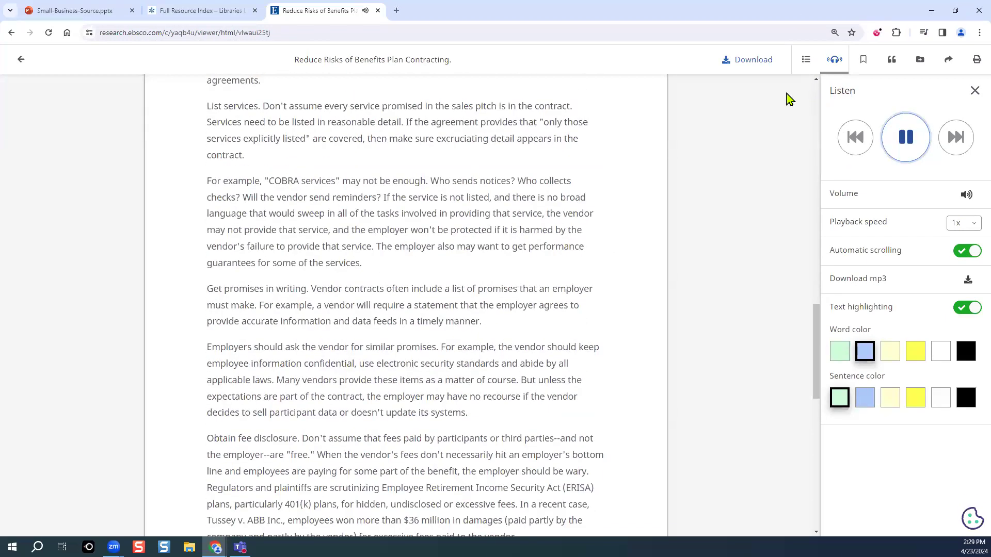
scroll(531, 202, down, 1)
scroll(521, 200, down, 1)
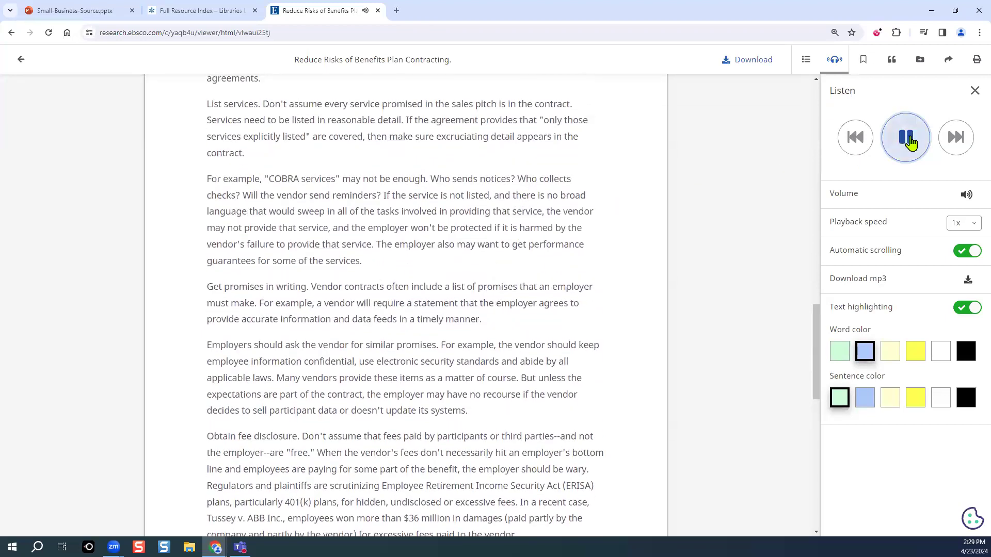
Pause the audio playback and close the Listen options
click(974, 91)
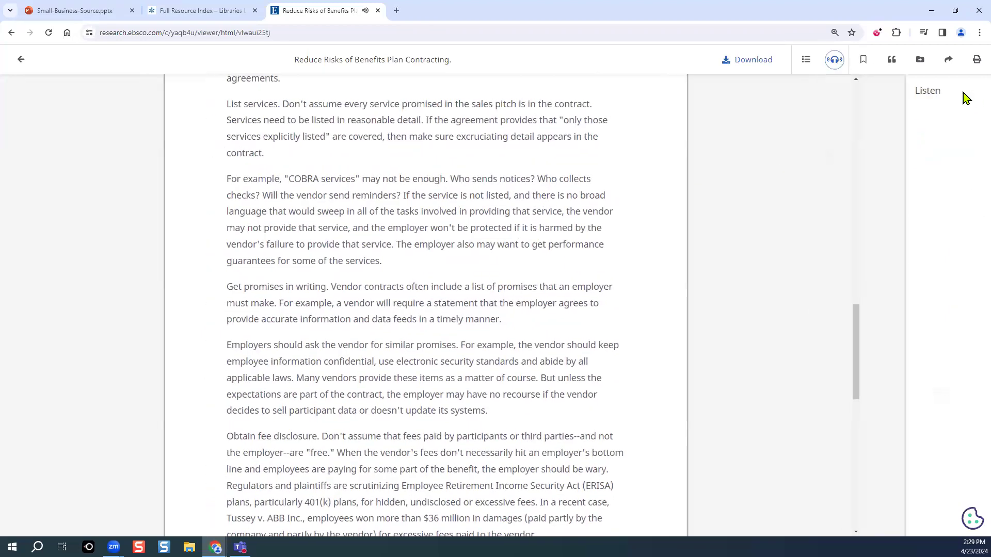
click(834, 59)
click(905, 138)
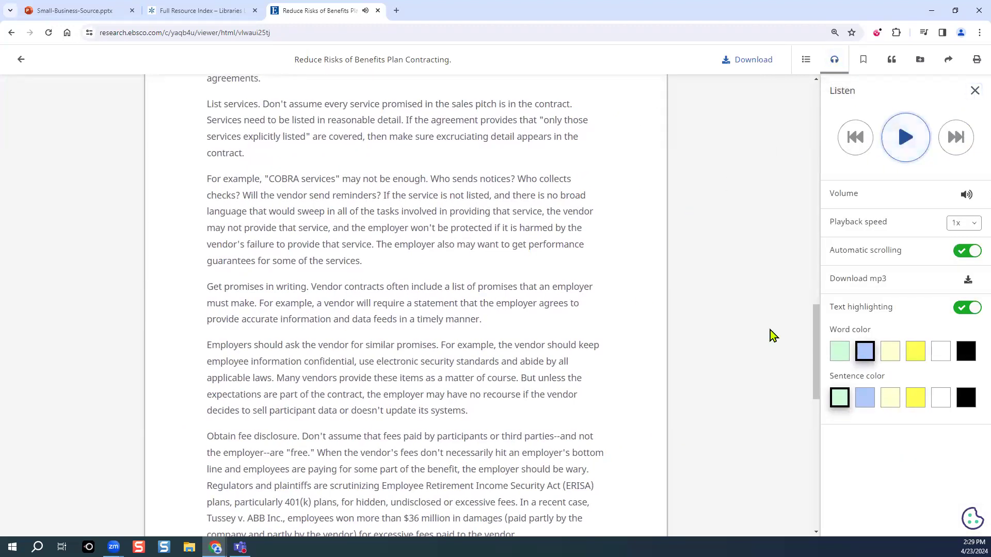
click(974, 91)
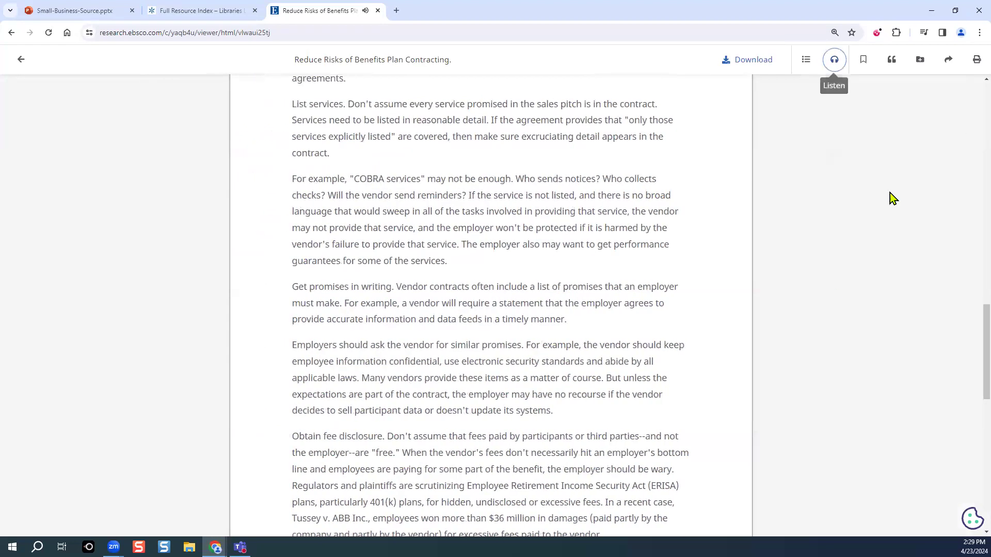
drag(986, 329, 986, 374)
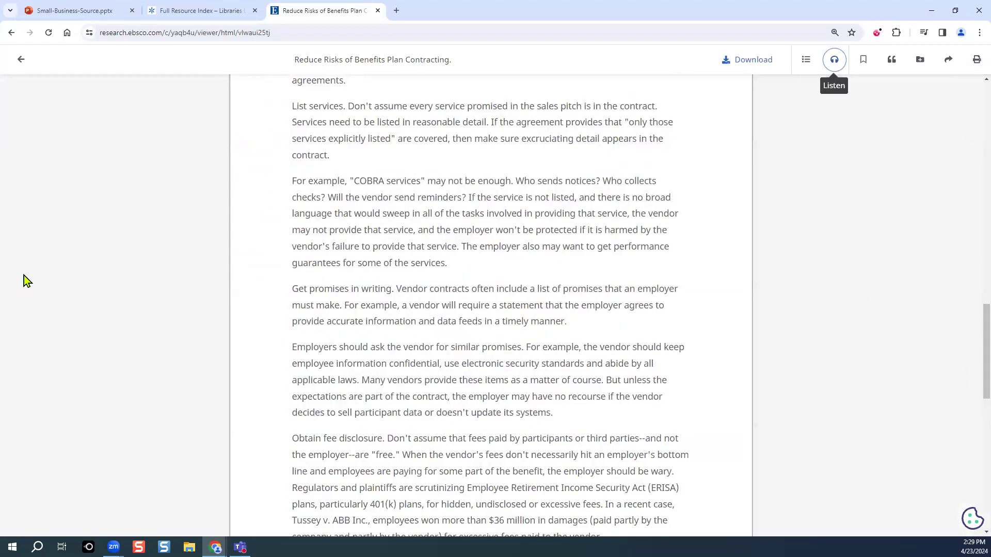
Reload the article page, play the opening text aloud with the Listen tool, and pause the playback
click(49, 33)
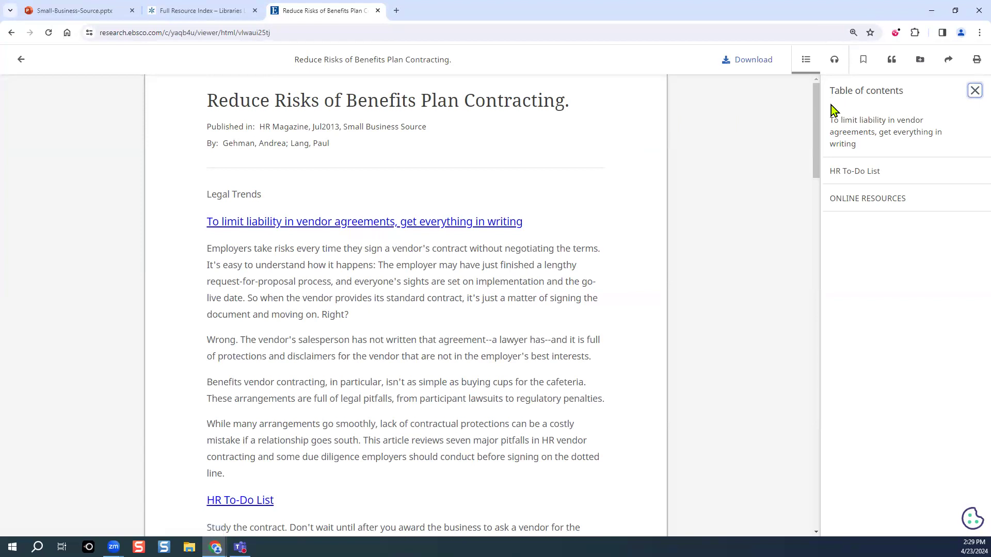
click(835, 61)
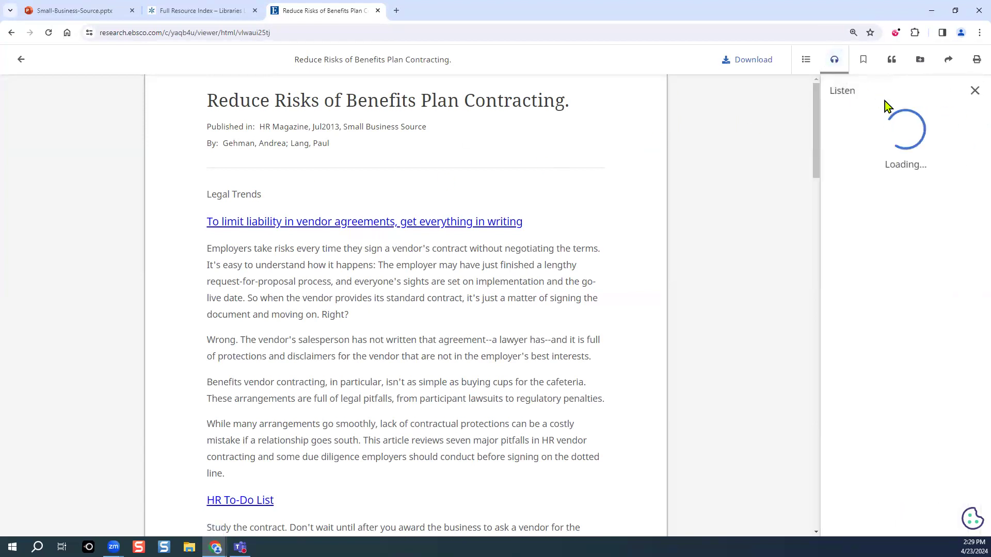
click(909, 143)
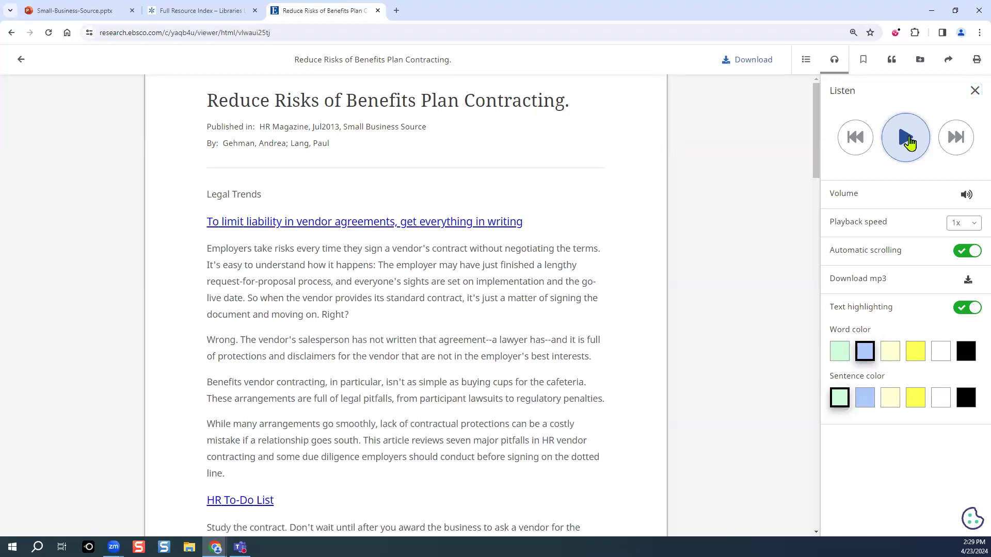
click(909, 143)
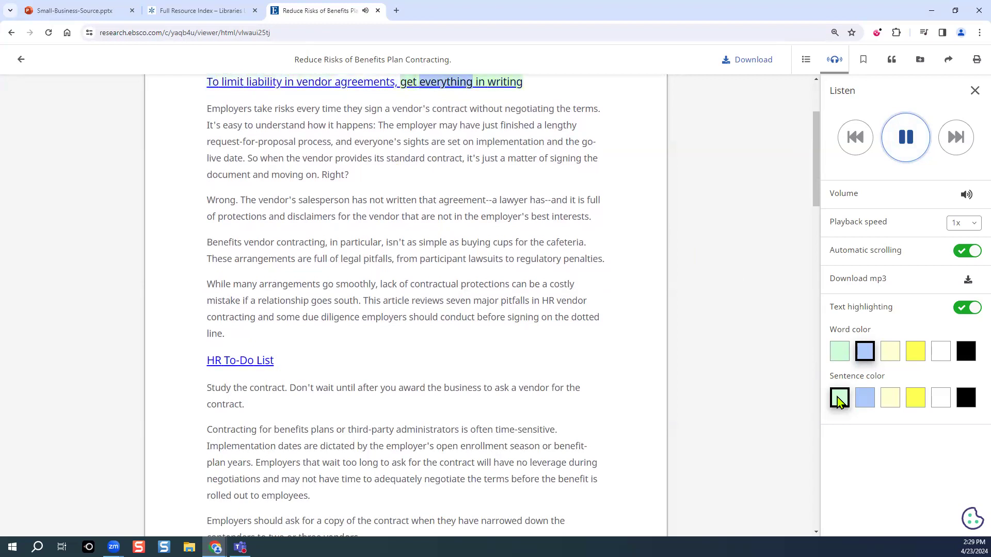
click(903, 142)
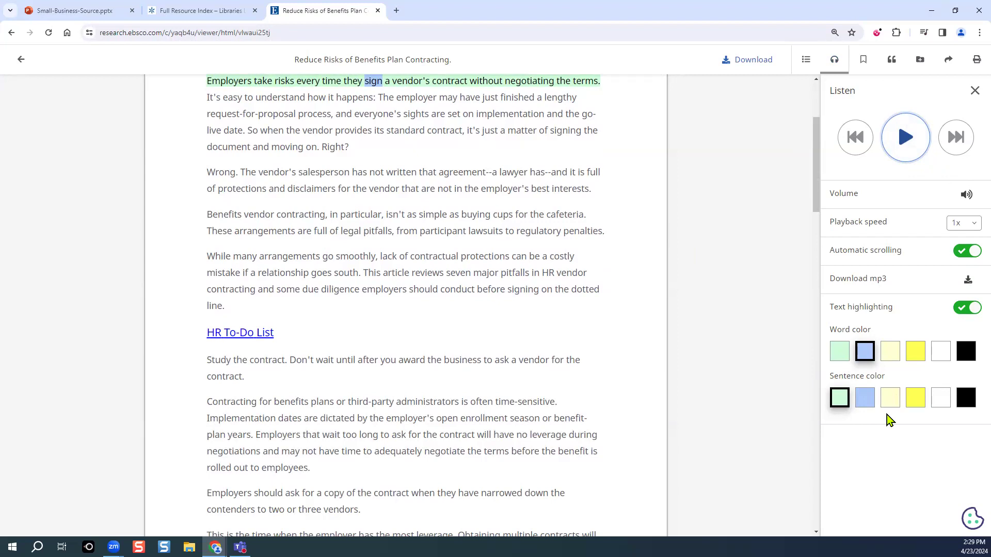
Save the article to the saved items and review the available citation styles without choosing one
click(973, 92)
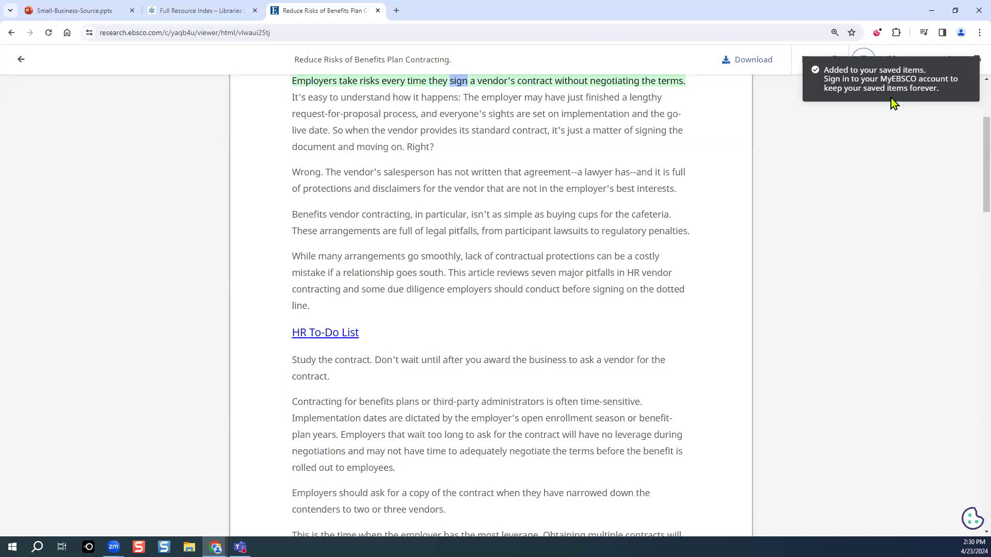
click(891, 61)
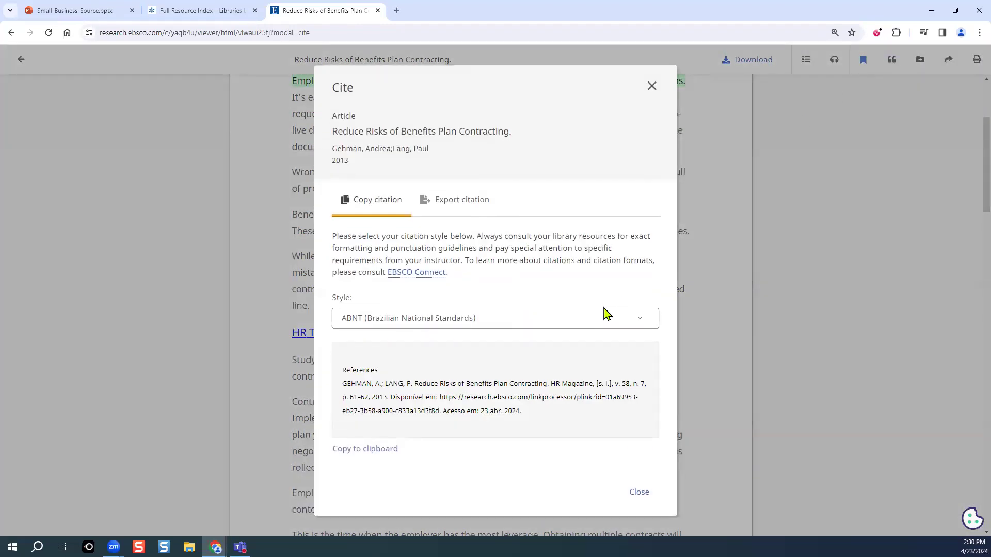
click(640, 326)
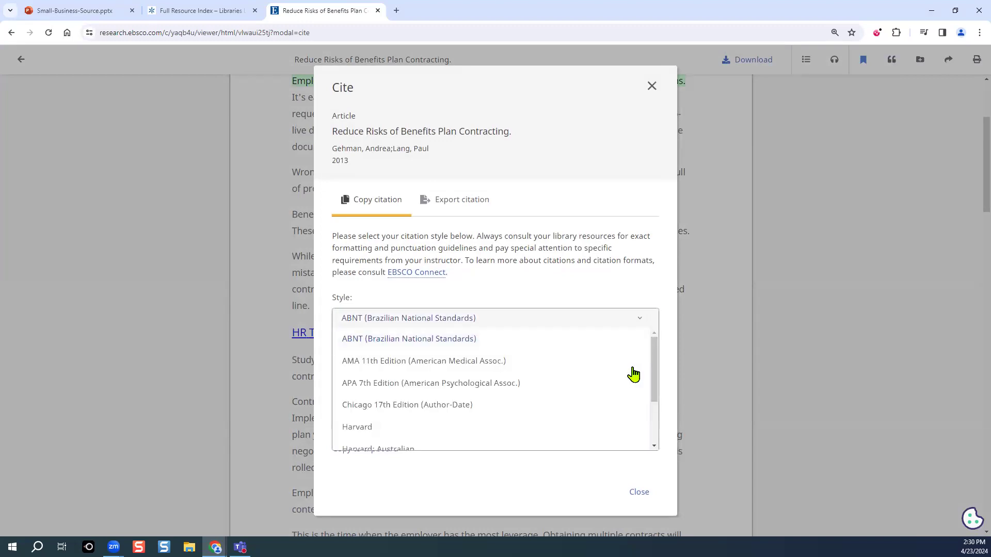
scroll(615, 390, down, 1)
scroll(615, 391, down, 1)
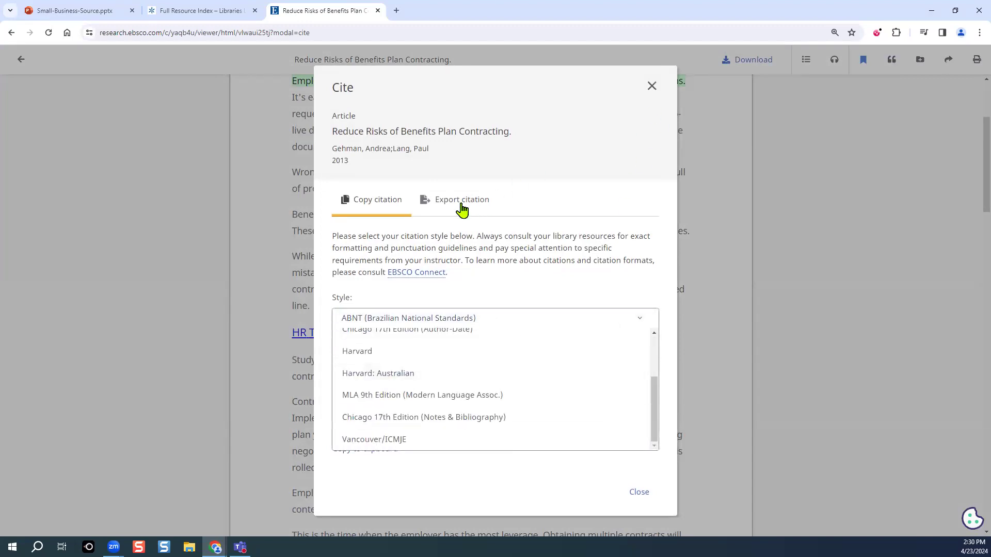
click(651, 86)
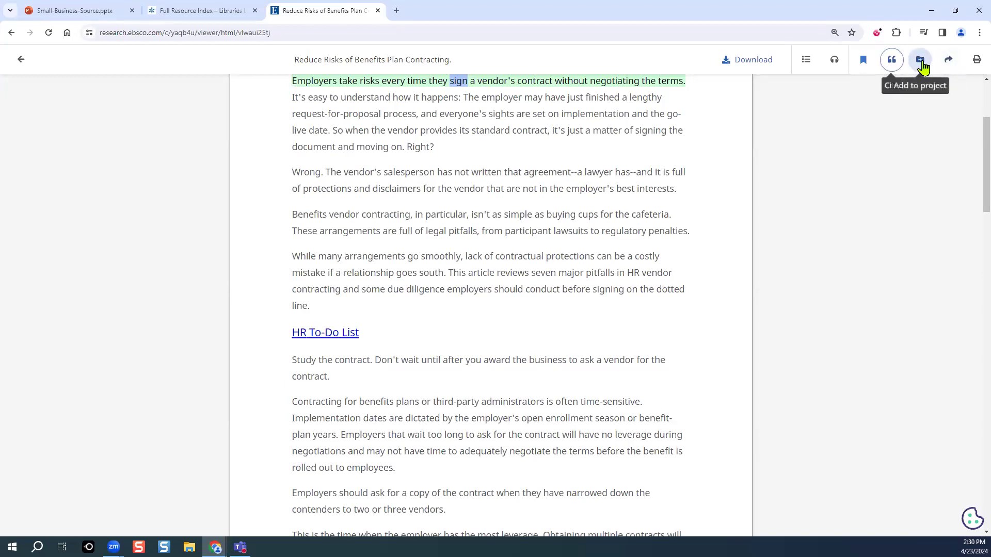
Review the article's Add to project and Share dialogs, closing each without signing in or sending anything
click(920, 61)
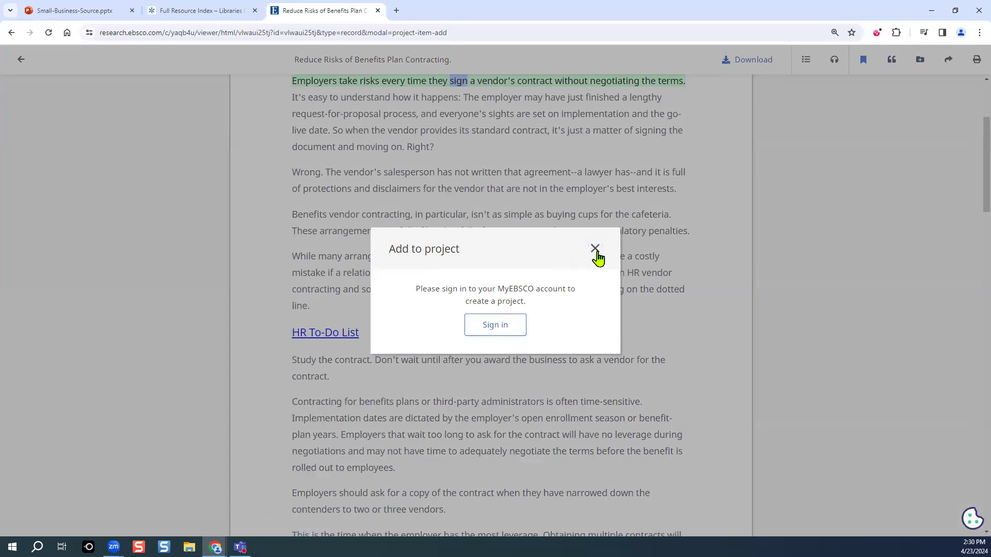
click(588, 250)
click(946, 67)
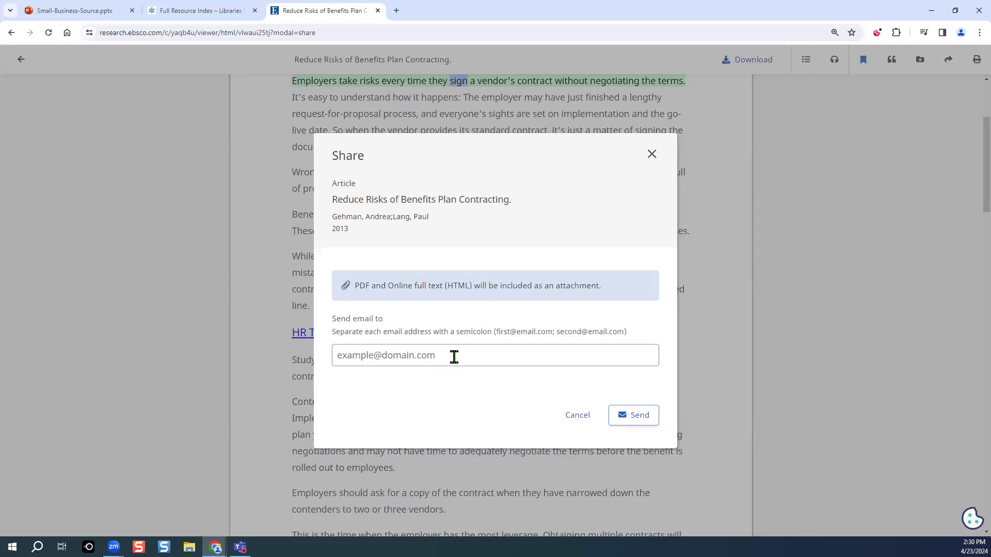
click(653, 156)
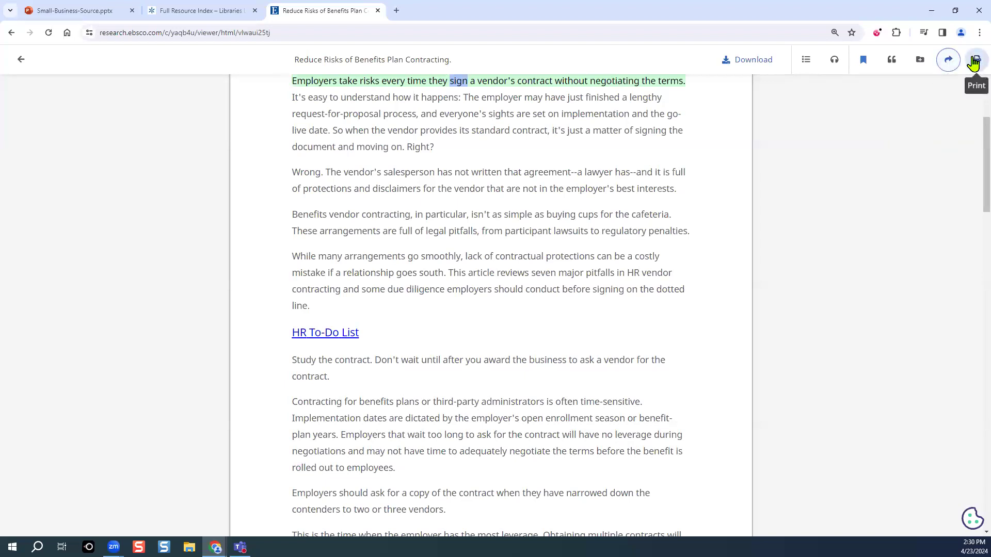
Leave the article, return to the Small Business Source home page, and review its featured content and topic tiles
click(20, 60)
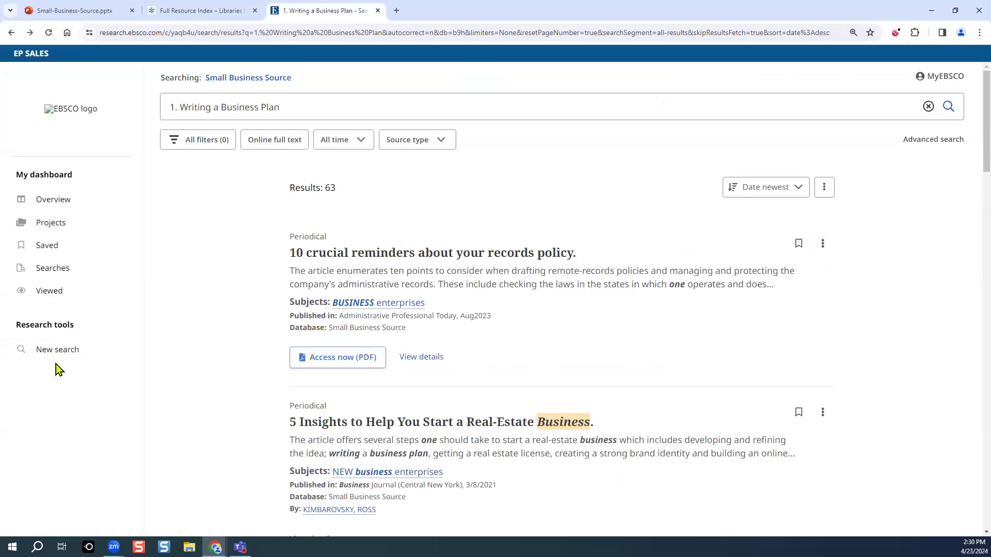
click(74, 110)
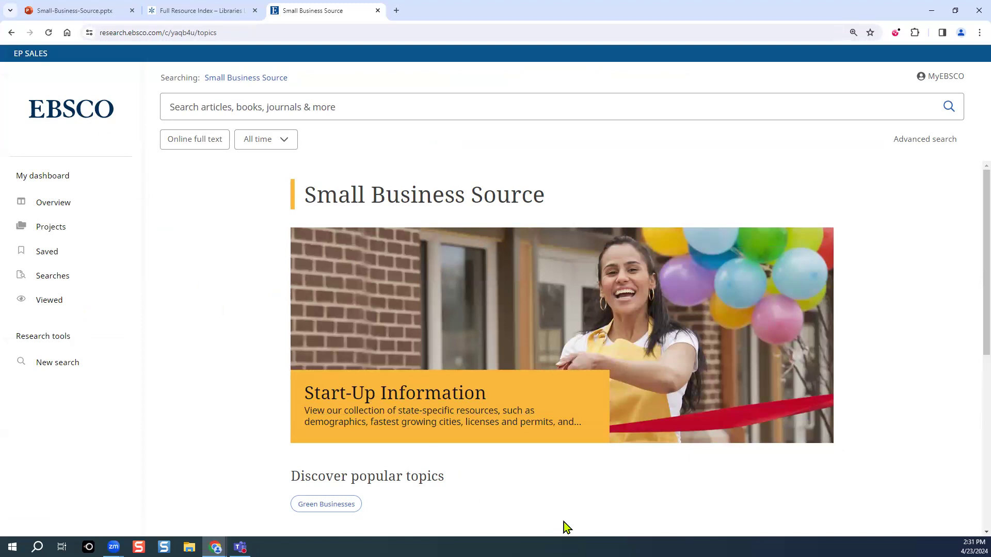
scroll(649, 444, down, 10)
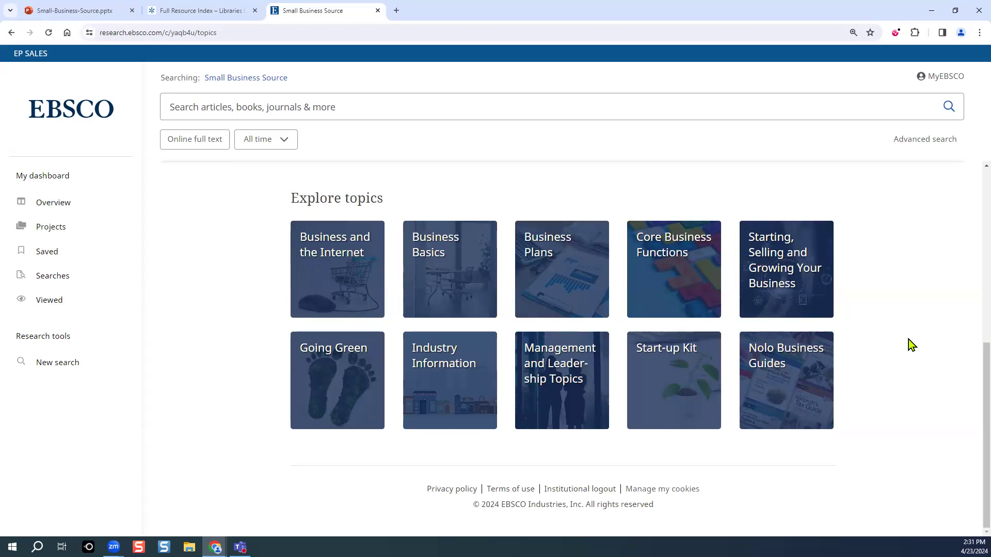
scroll(908, 340, up, 4)
scroll(909, 341, up, 3)
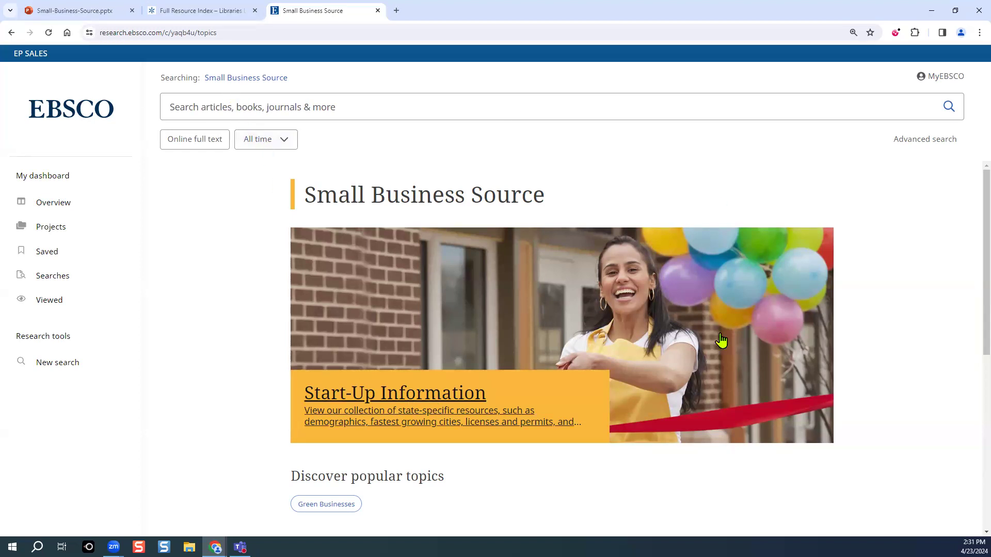
scroll(799, 341, down, 5)
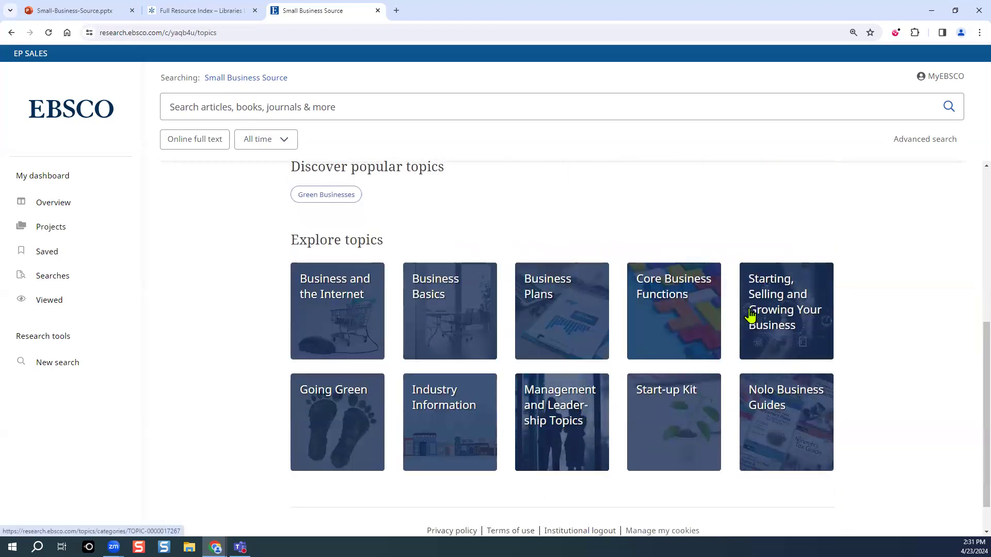
scroll(818, 272, up, 5)
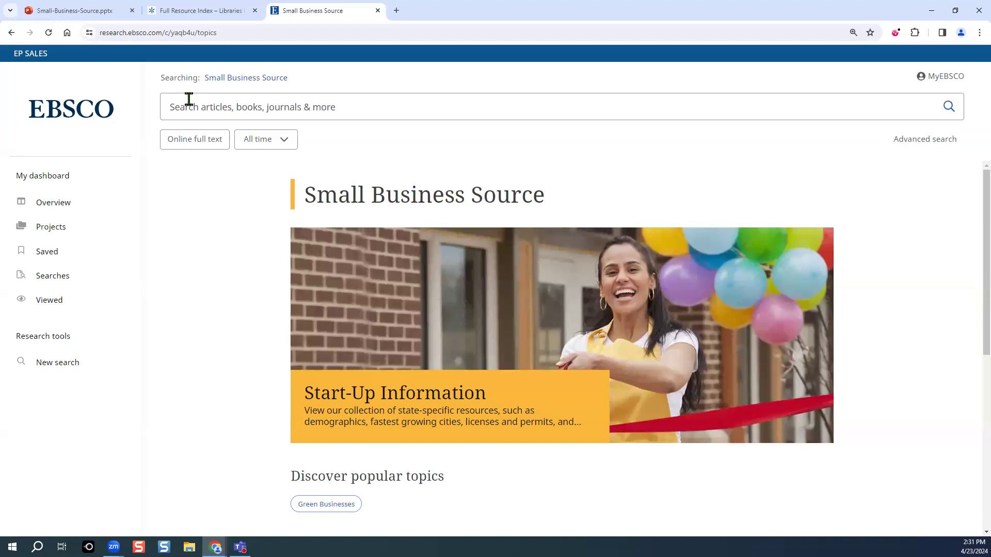
Search Small Business Source for "social media" using the suggested popular search
click(188, 99)
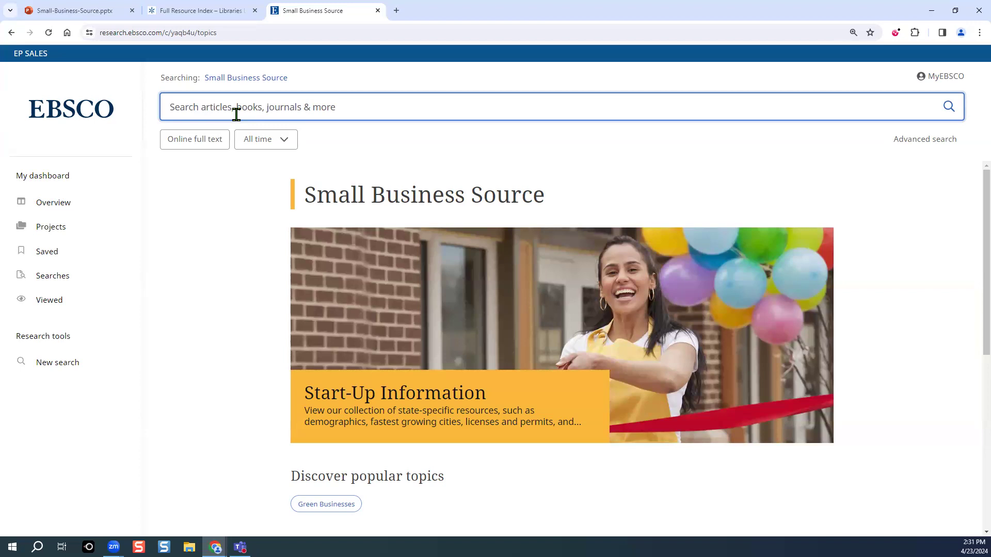
text(social m)
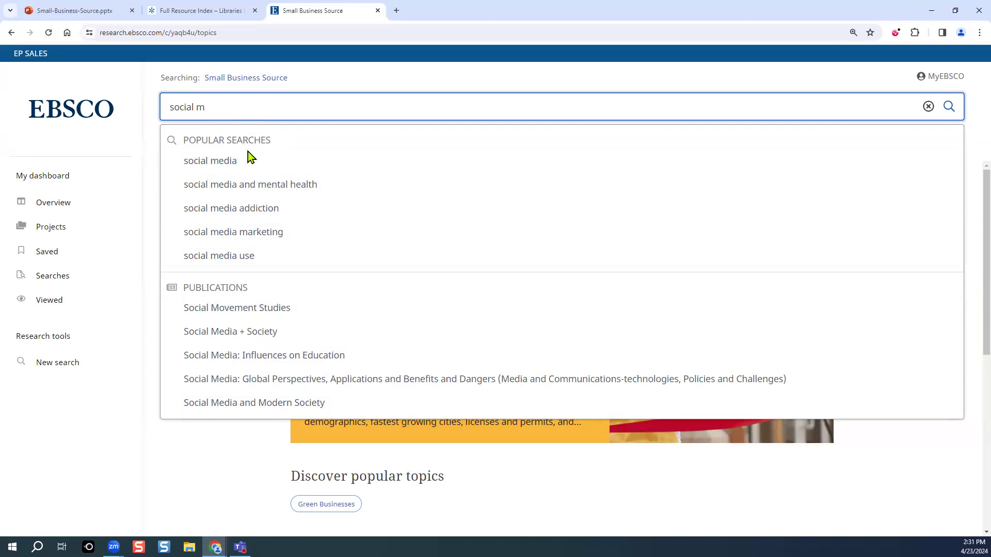
click(235, 161)
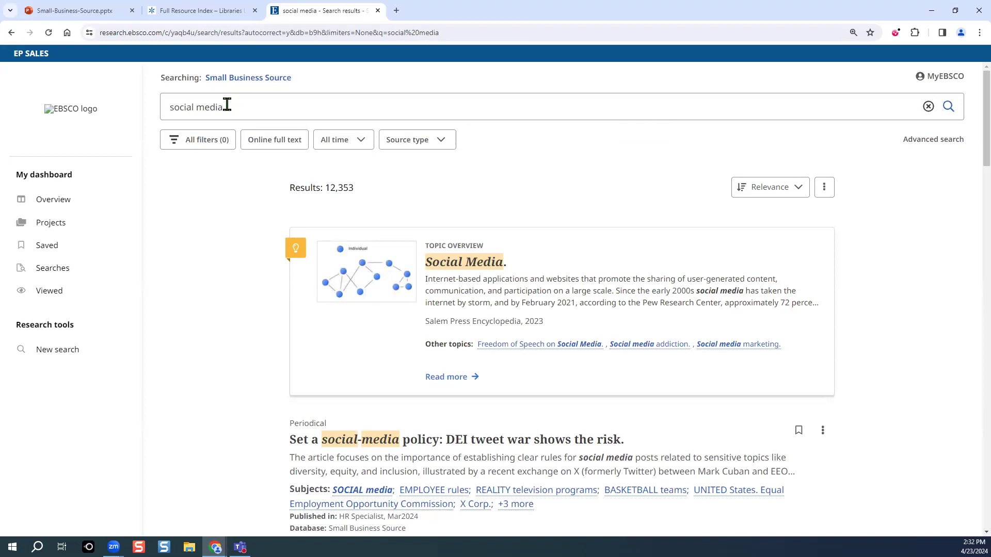
Examine the number of results and the topic overview's label and publication source
drag(365, 190, 324, 190)
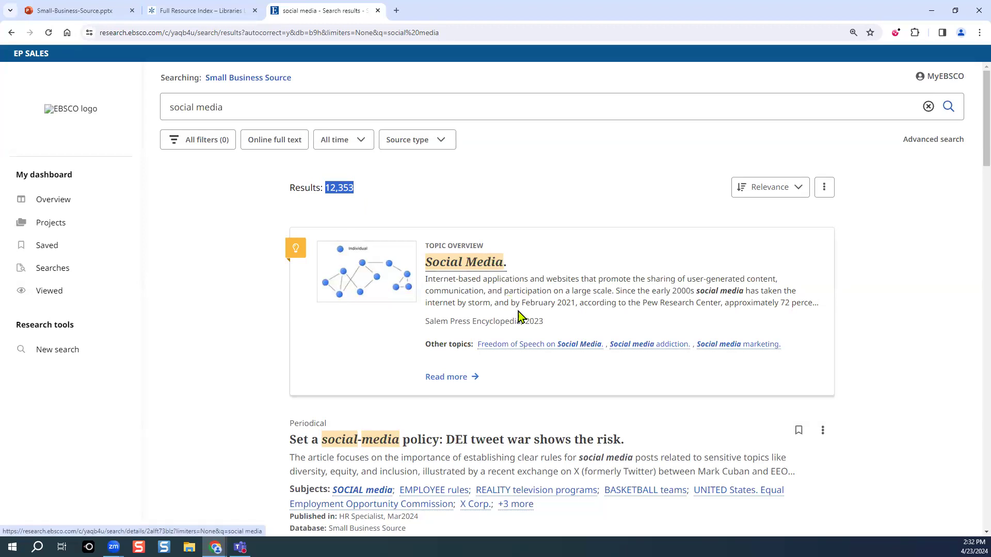
click(528, 320)
drag(544, 321, 426, 319)
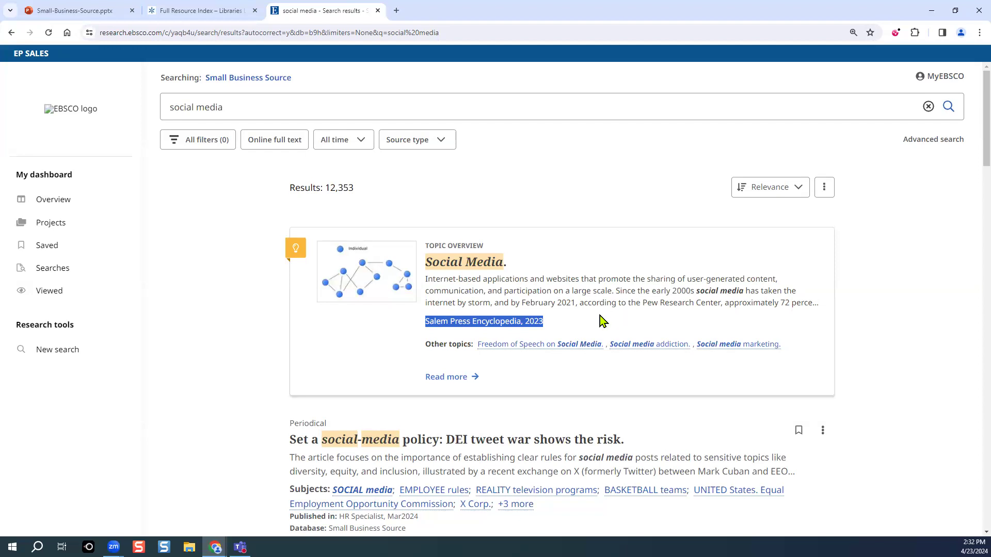
drag(489, 246, 426, 240)
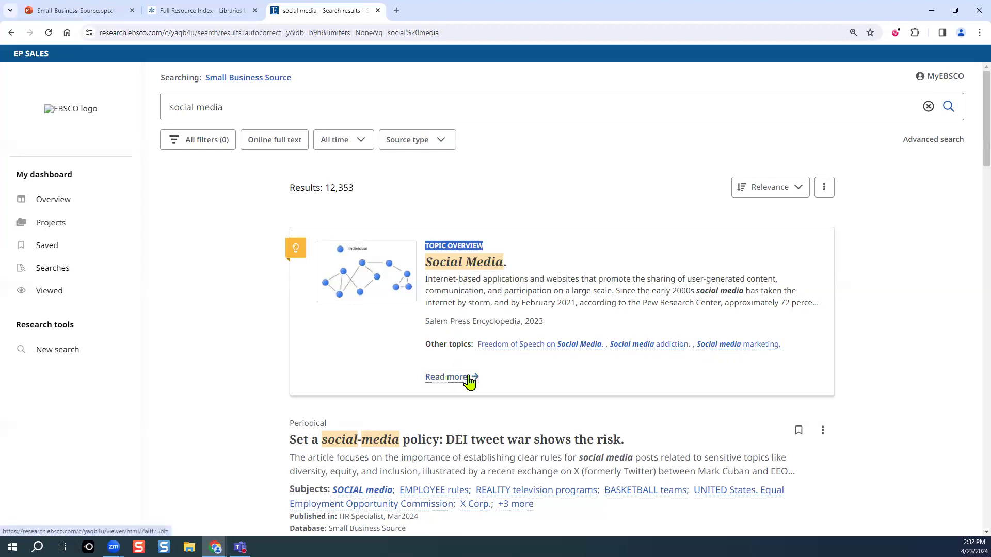
Open the full Social Media topic overview, skim its text, and return to the search results
click(446, 377)
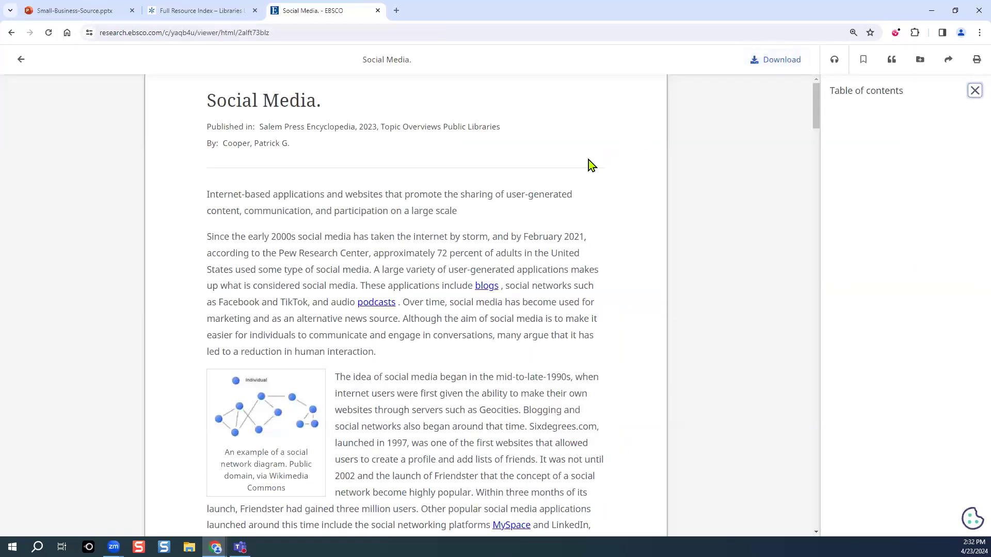
scroll(588, 160, down, 10)
scroll(586, 161, down, 15)
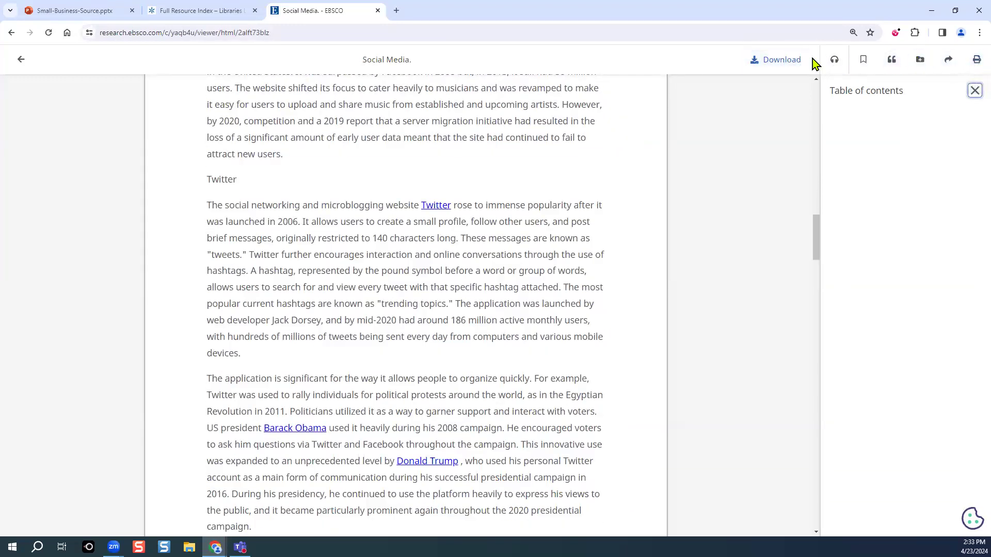
click(21, 59)
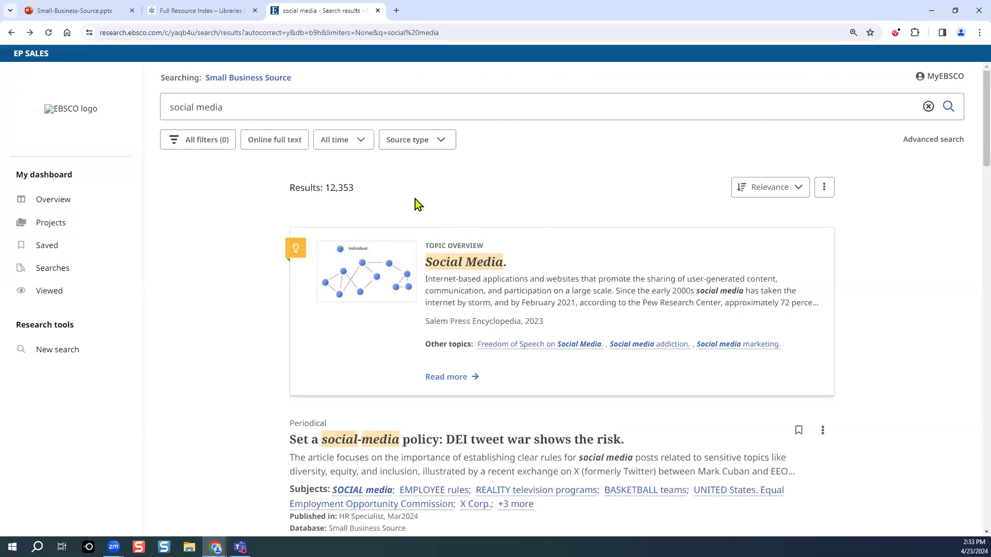
Examine the result count and the first periodical articles listed below the topic overview
drag(334, 188, 324, 188)
scroll(660, 204, down, 3)
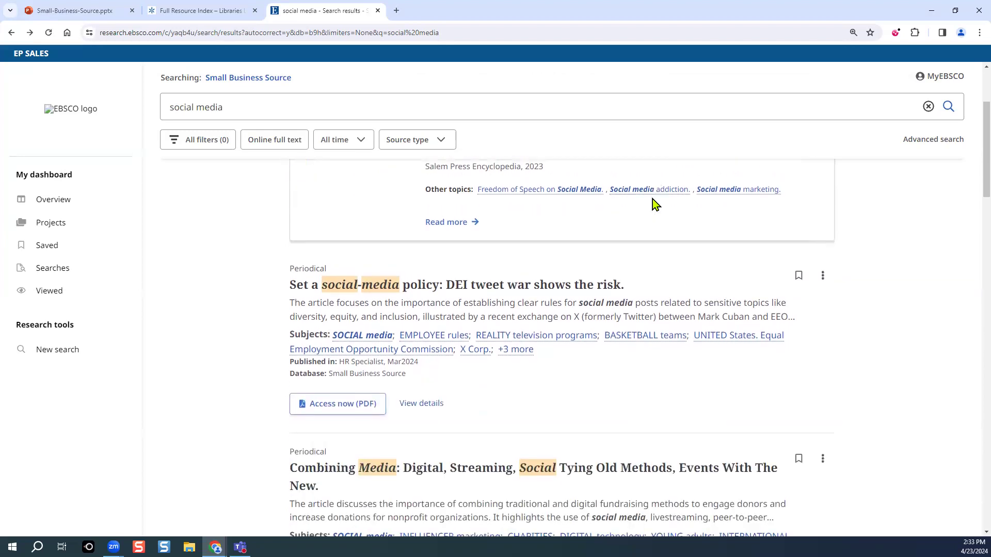
scroll(659, 212, down, 2)
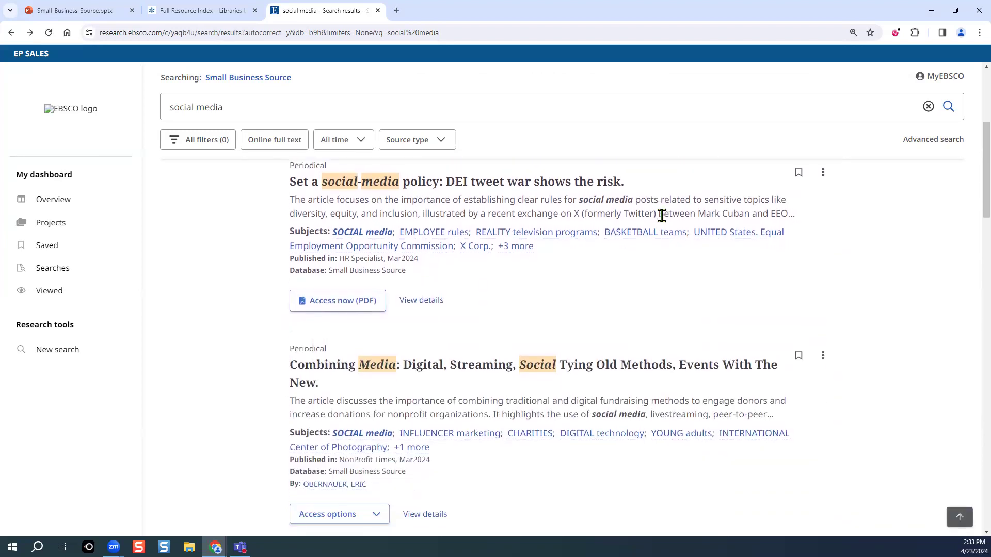
scroll(661, 216, up, 5)
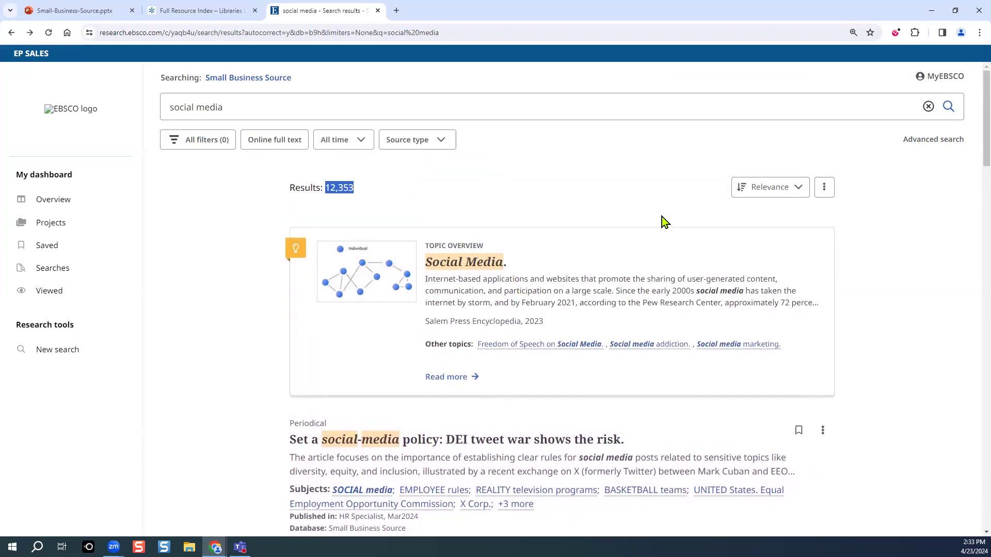
Review the available sort orders, time ranges and source types for the results without changing any of them
click(802, 193)
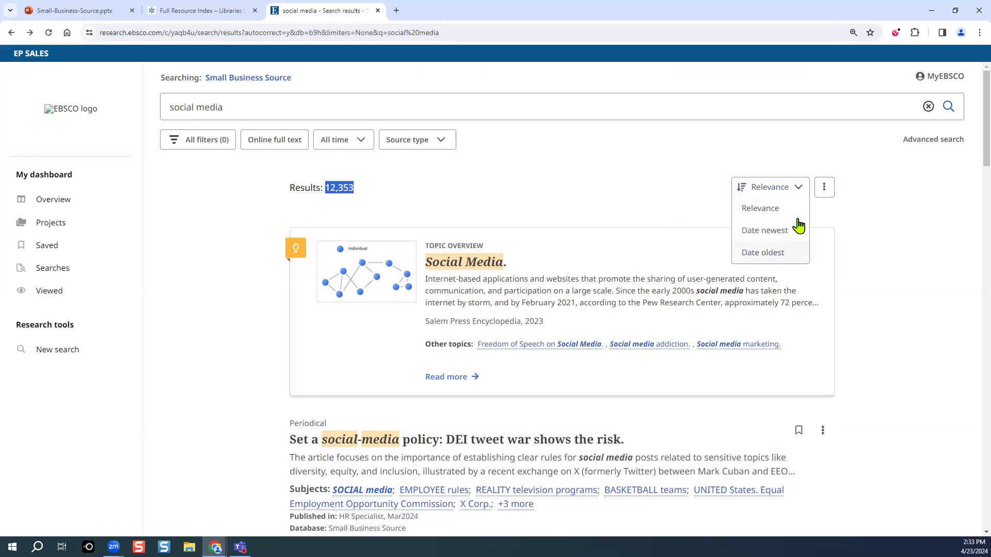
click(776, 152)
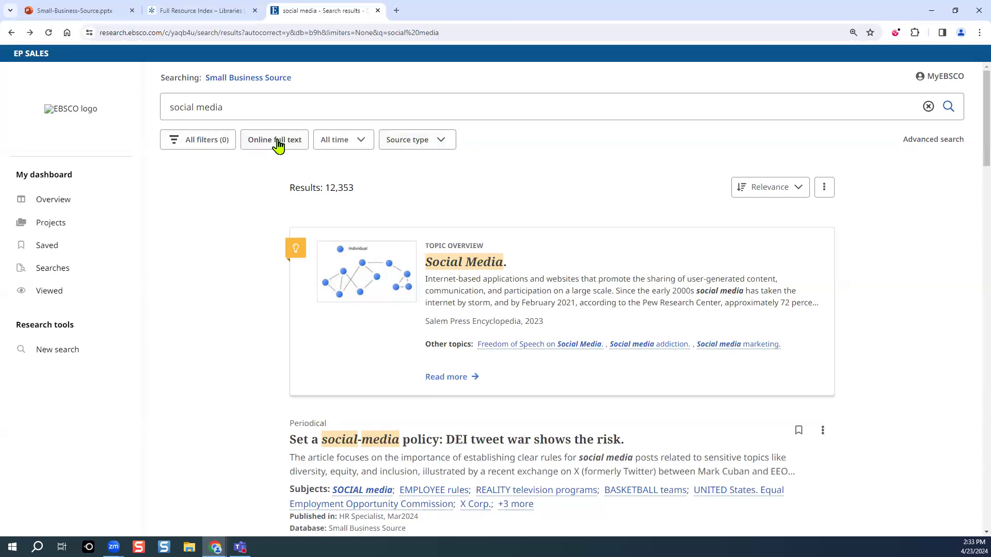
click(361, 141)
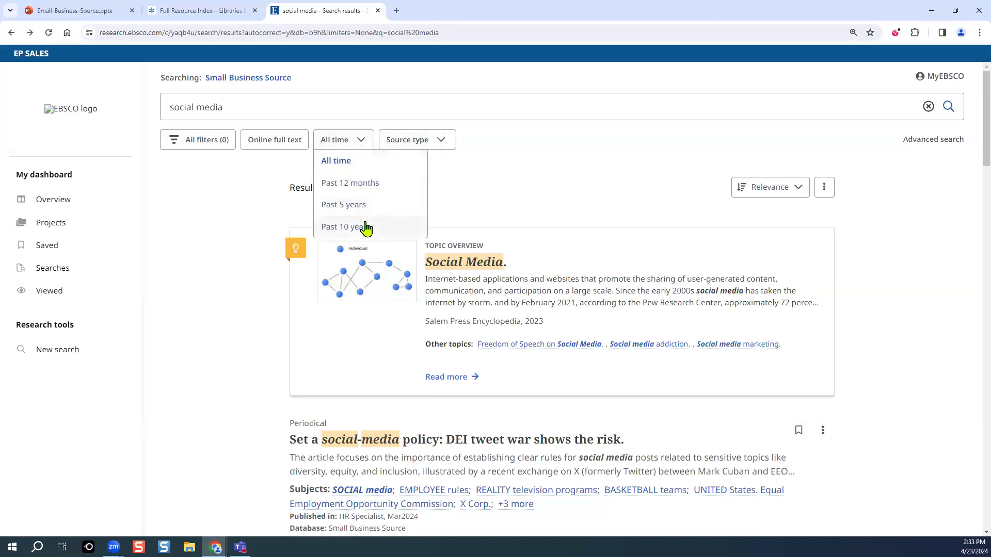
click(441, 142)
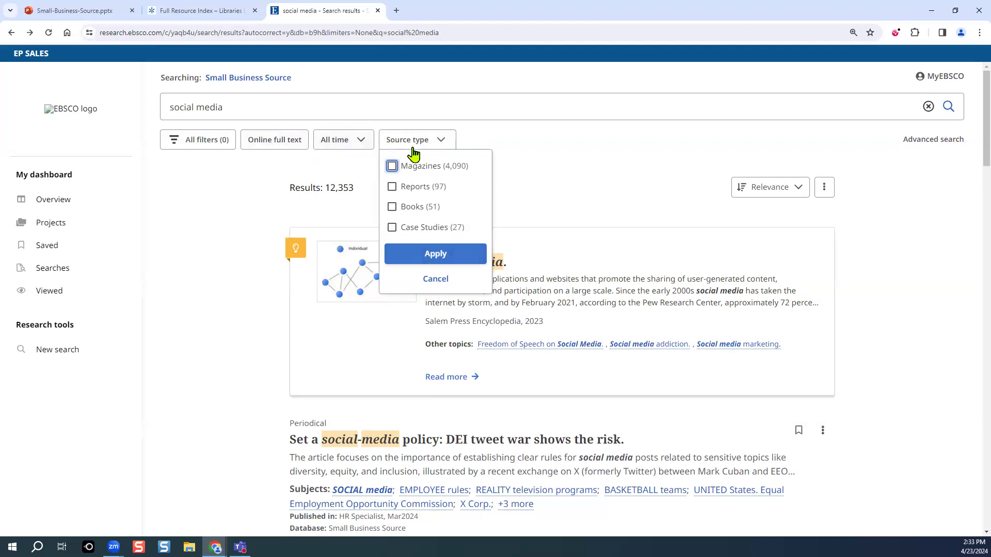
click(556, 154)
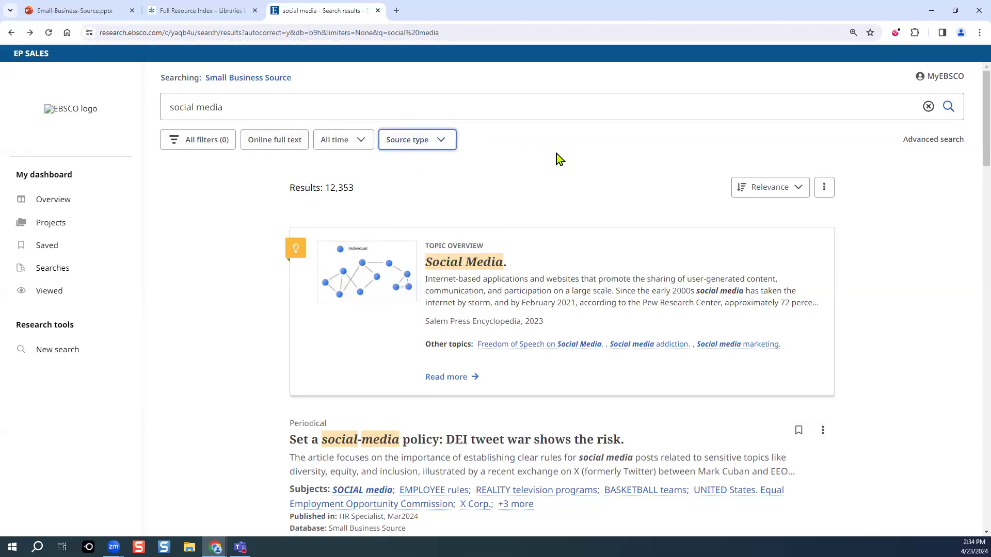
Open the full set of filters, review the date range choices, and select Case Studies as the source type
click(196, 146)
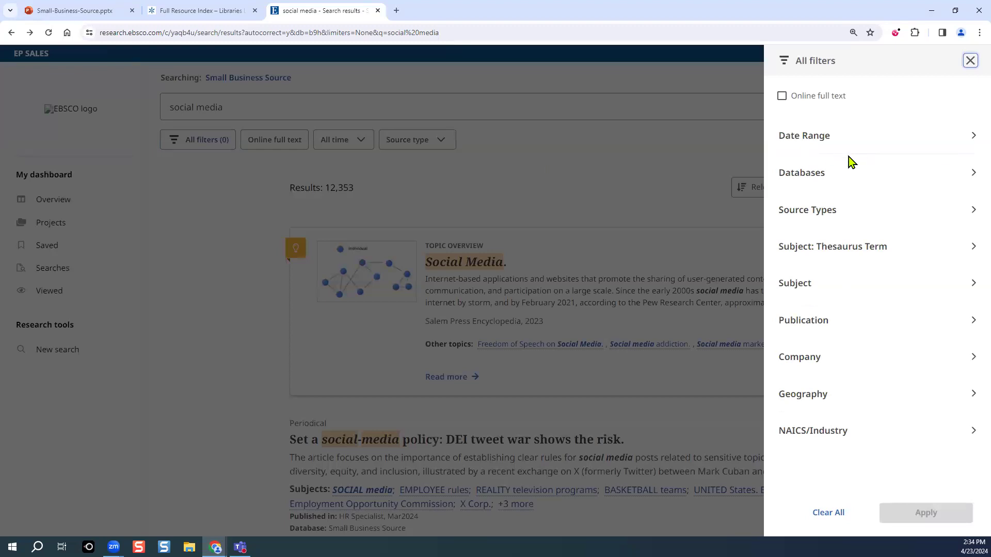
click(969, 134)
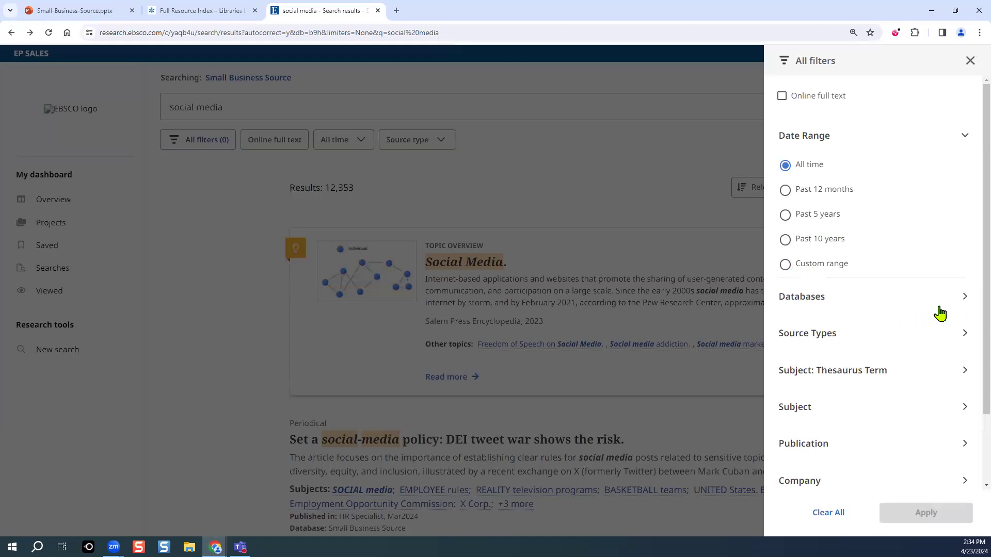
click(966, 342)
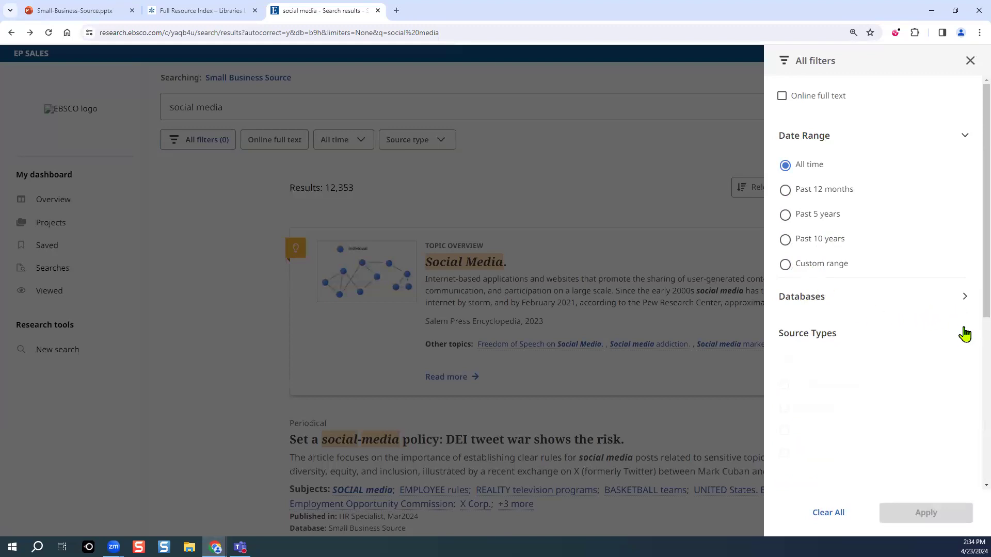
scroll(854, 325, down, 3)
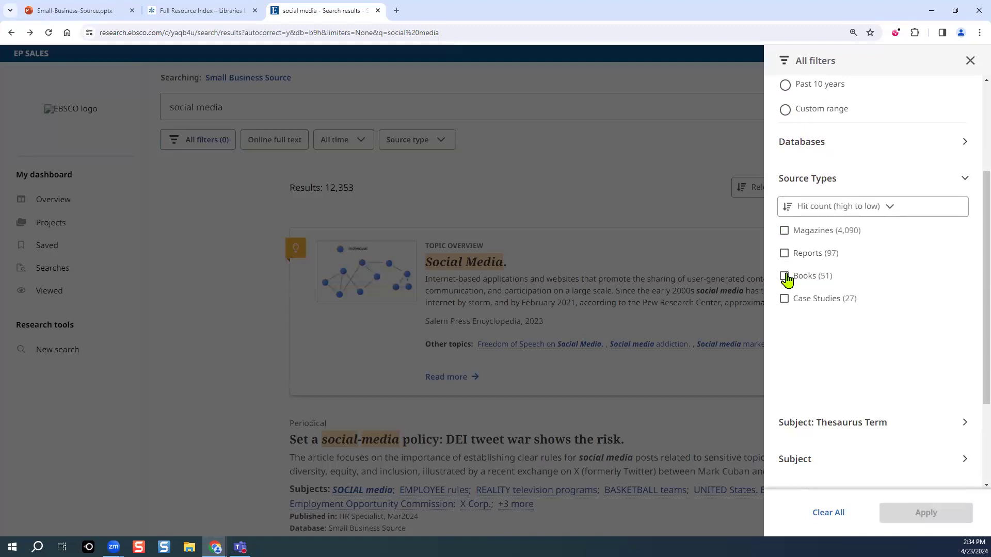
click(783, 298)
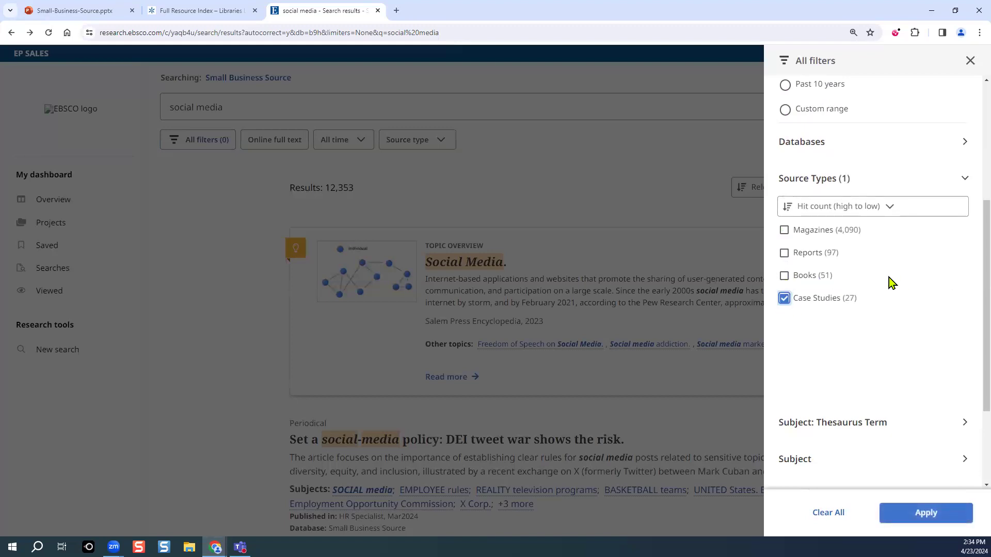
Expand the Subject: Thesaurus Term filter and select internet marketing
scroll(894, 333, down, 3)
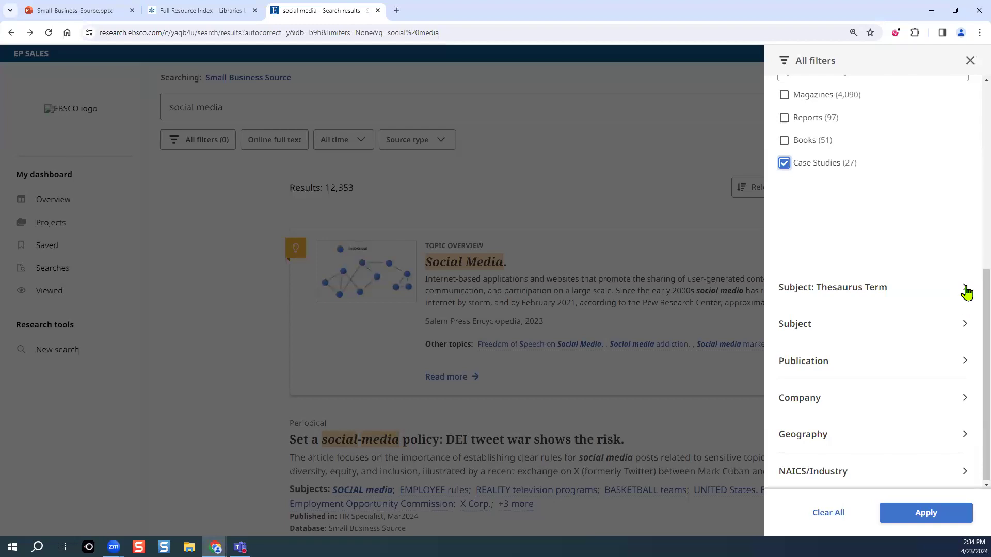
click(966, 288)
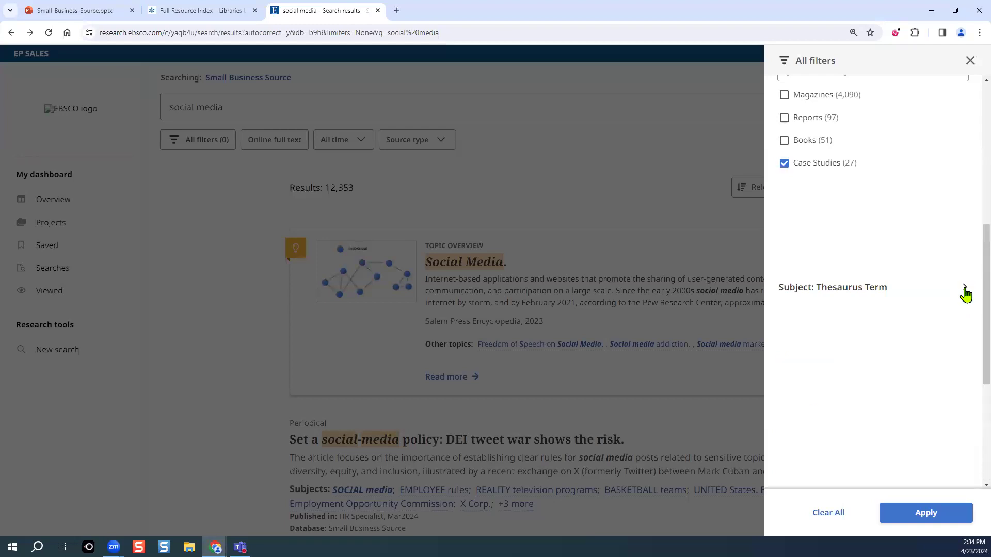
scroll(865, 332, down, 3)
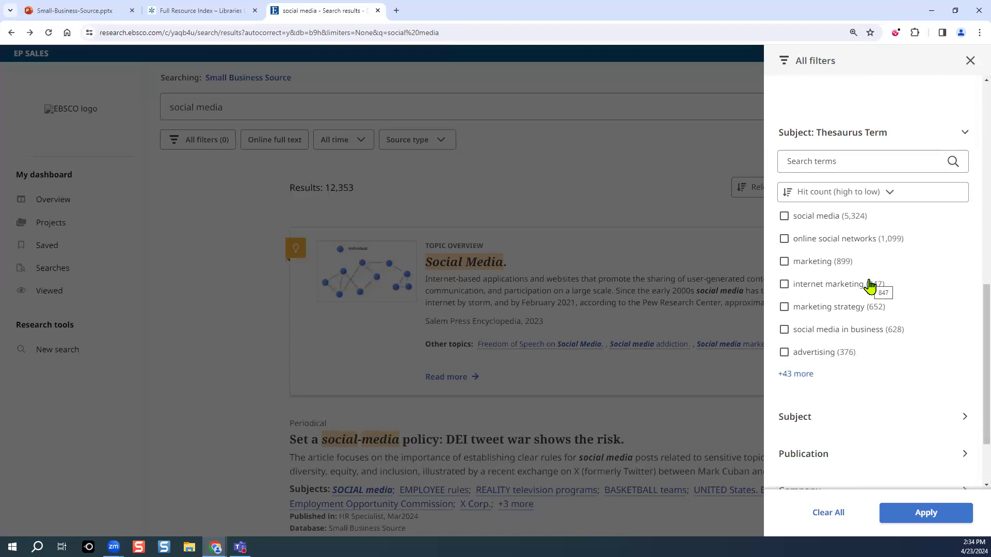
click(783, 285)
scroll(939, 286, down, 2)
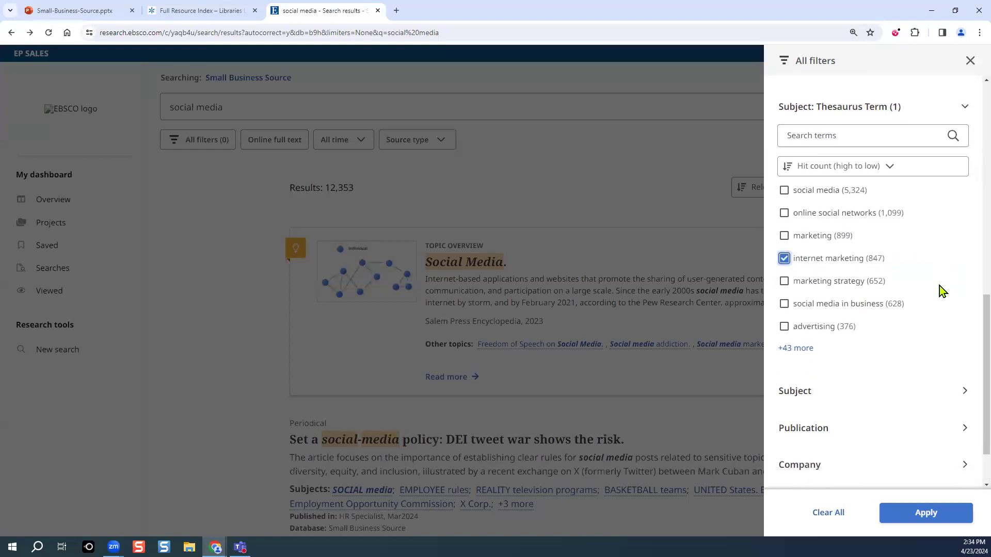
Expand the Subject and Publication filters and review the terms each offers without selecting any
click(964, 325)
scroll(892, 260, down, 4)
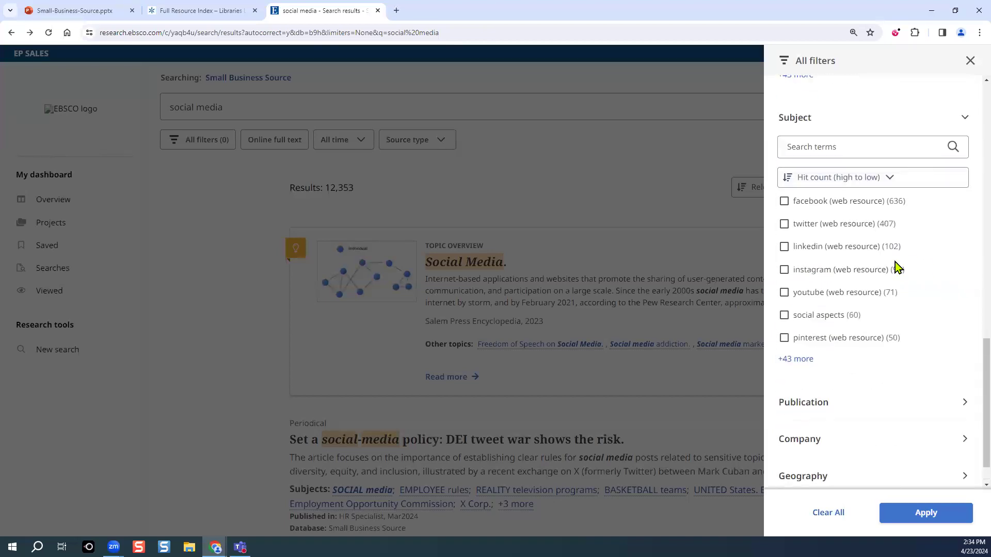
scroll(896, 267, down, 1)
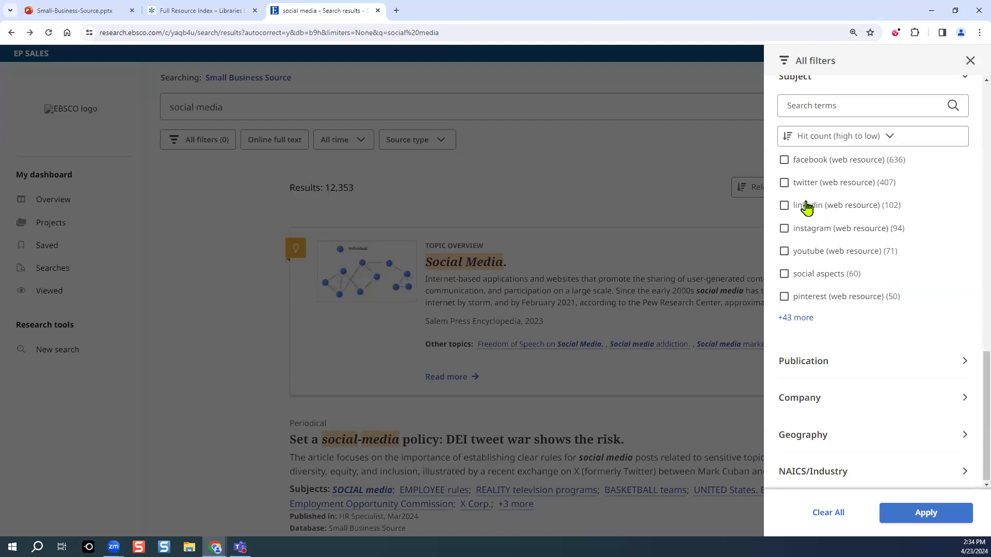
scroll(808, 205, up, 2)
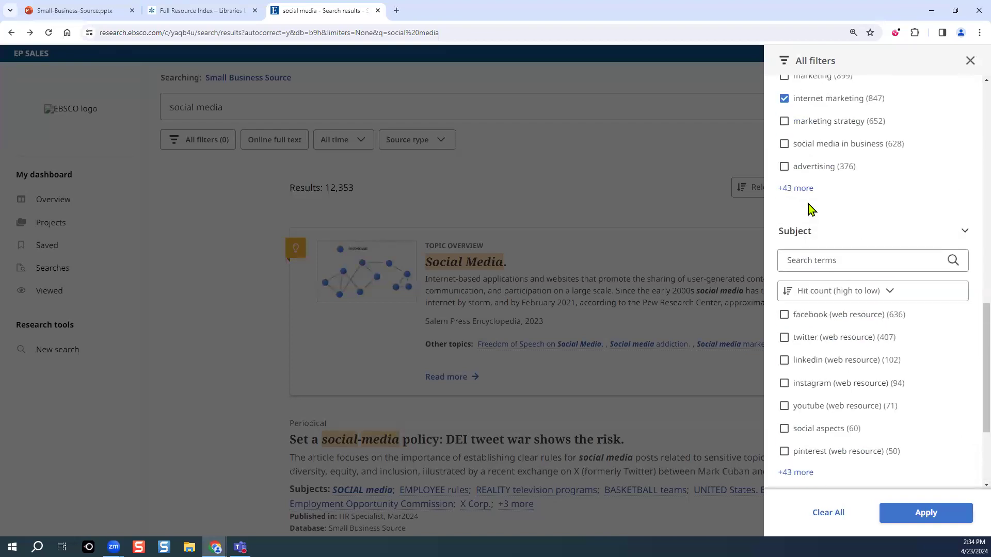
scroll(808, 204, down, 2)
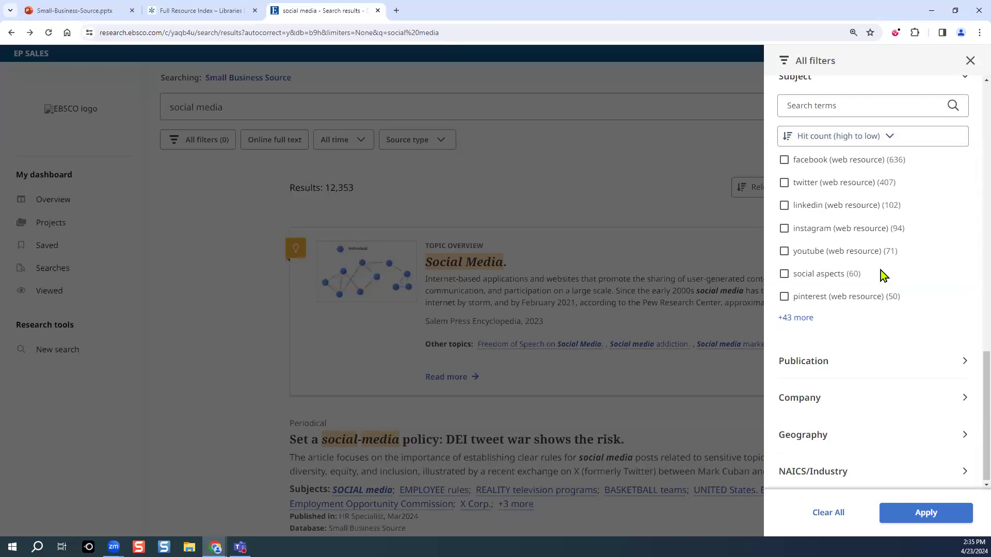
click(964, 363)
scroll(894, 345, down, 4)
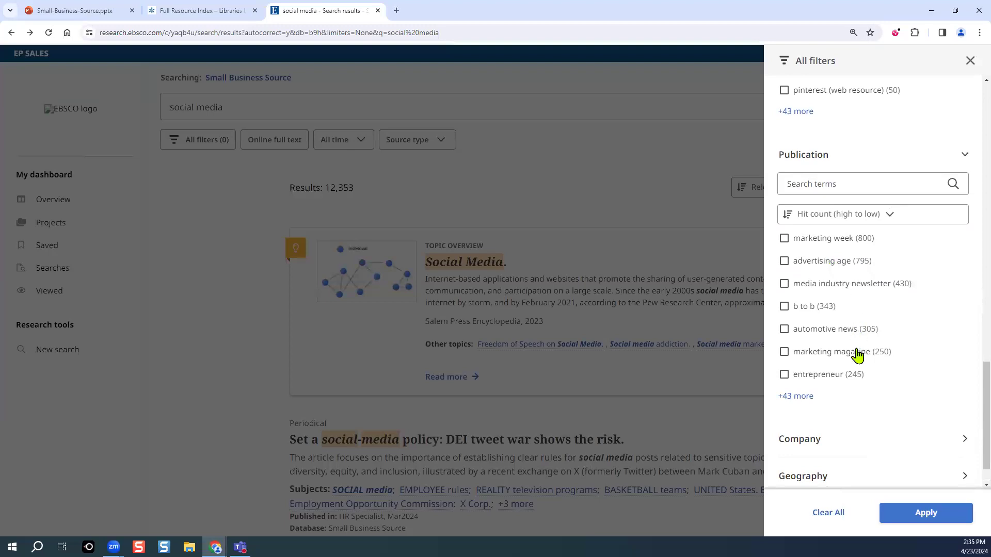
scroll(908, 335, down, 1)
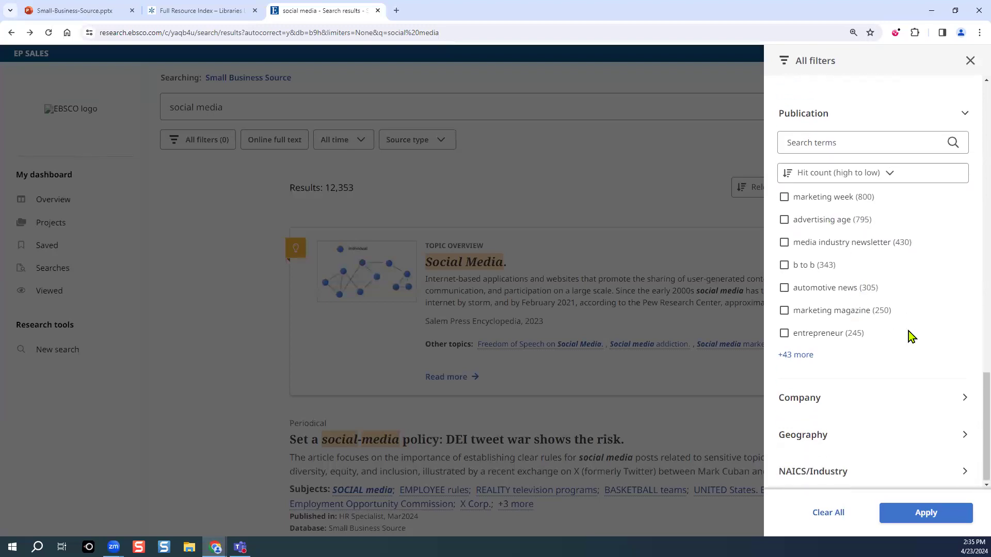
Expand the Company, Geography and NAICS/Industry filters and review their options without selecting any
click(962, 399)
scroll(887, 349, down, 5)
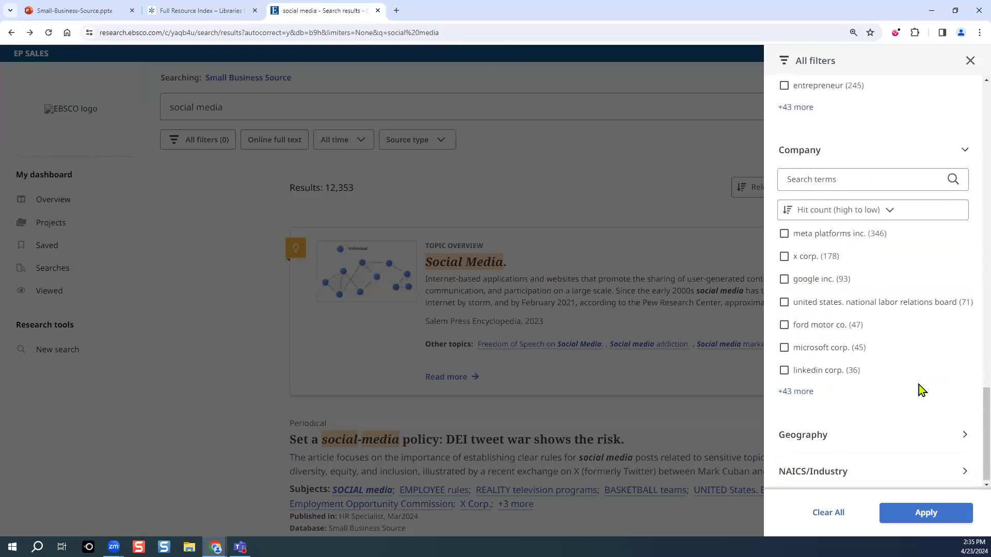
click(964, 434)
scroll(898, 372, down, 5)
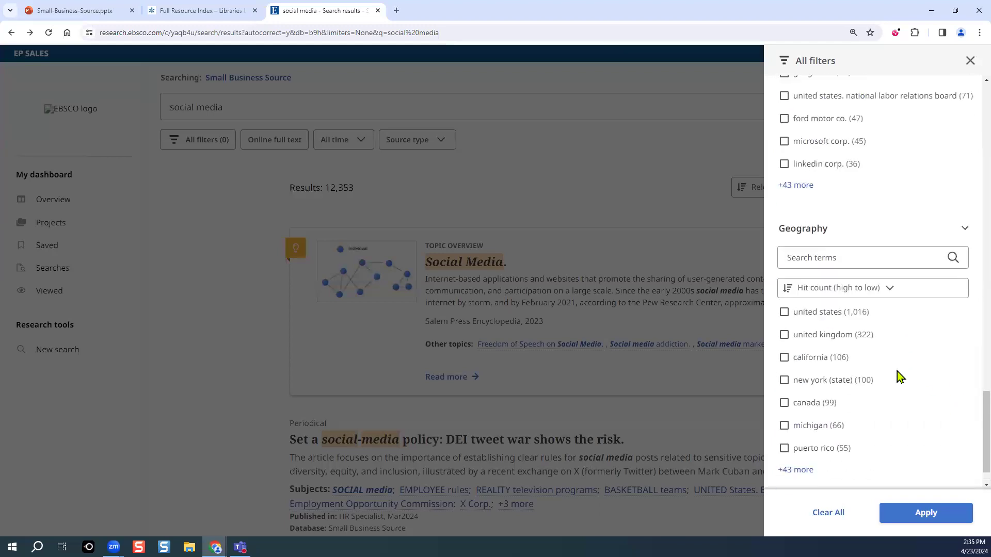
click(940, 471)
scroll(916, 457, down, 5)
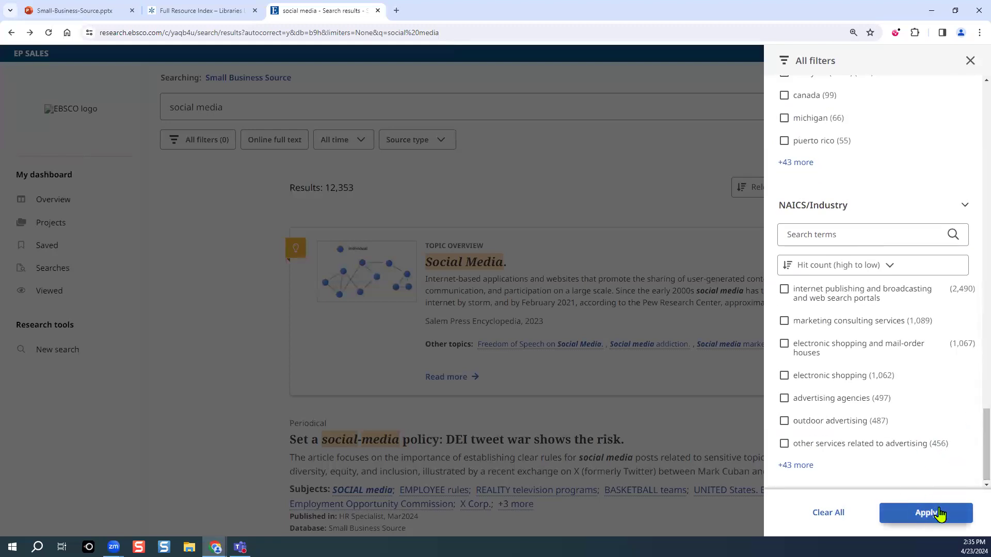
Check the active filters and apply Case Studies and internet marketing to the social media results
scroll(969, 468, up, 20)
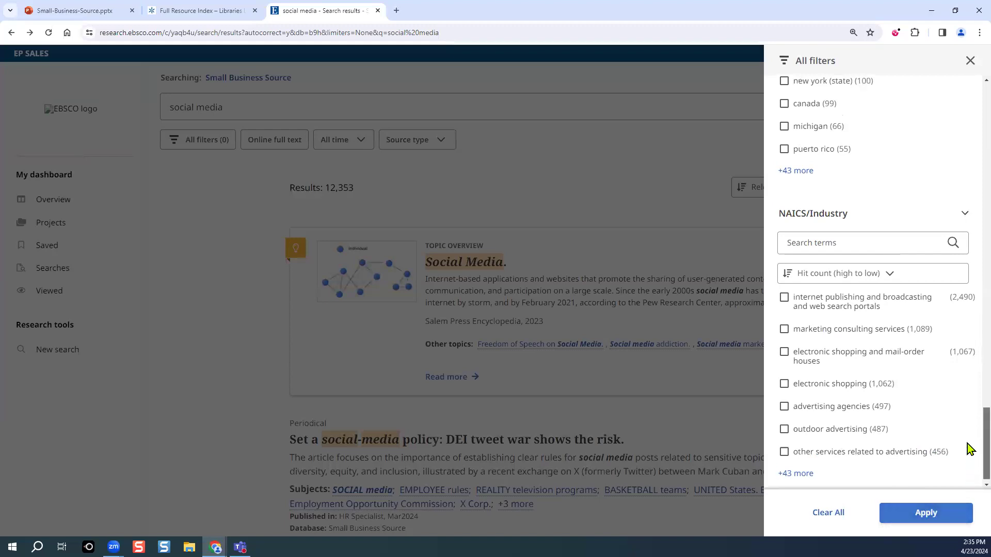
scroll(941, 129, up, 2)
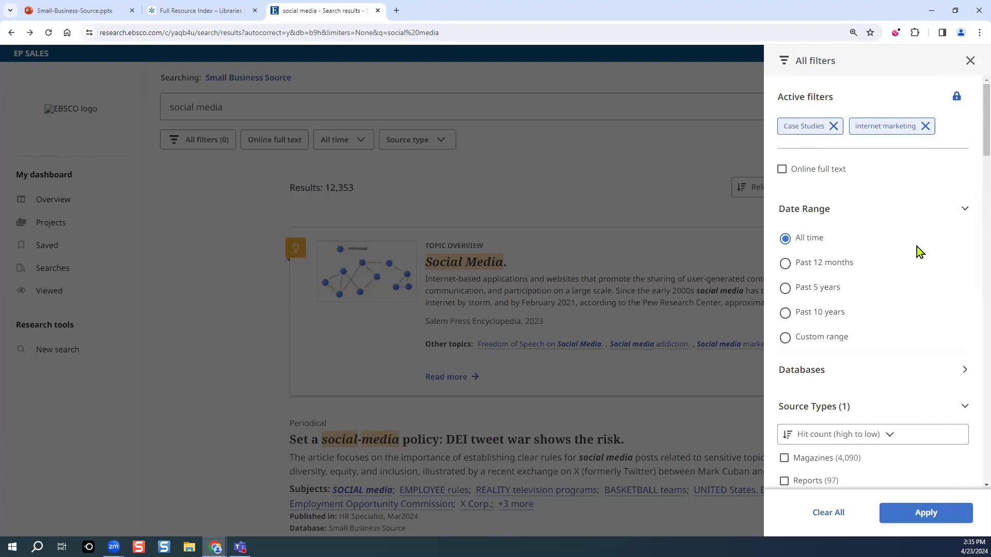
click(925, 513)
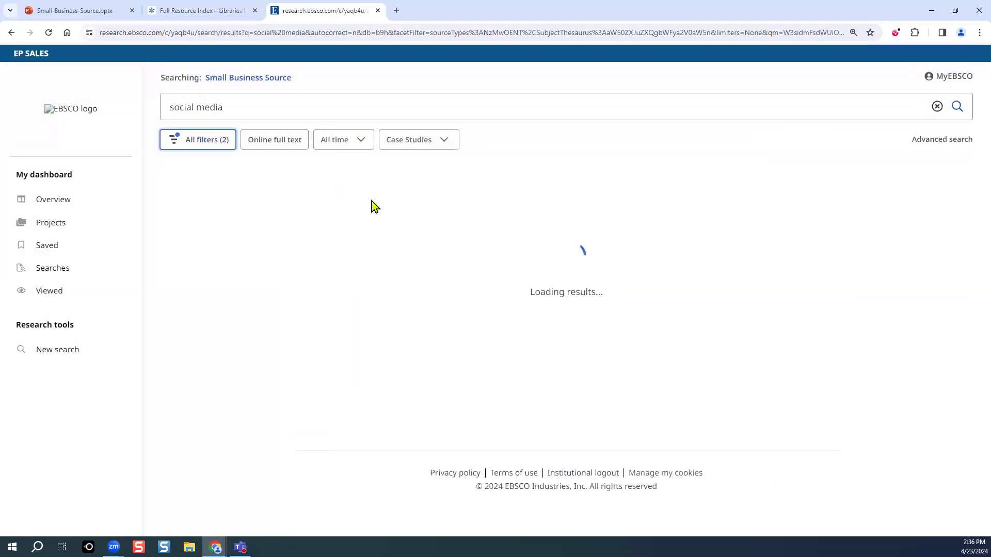
Examine the narrowed result count and read the trade publication entries listed below the topic overview
double_click(326, 189)
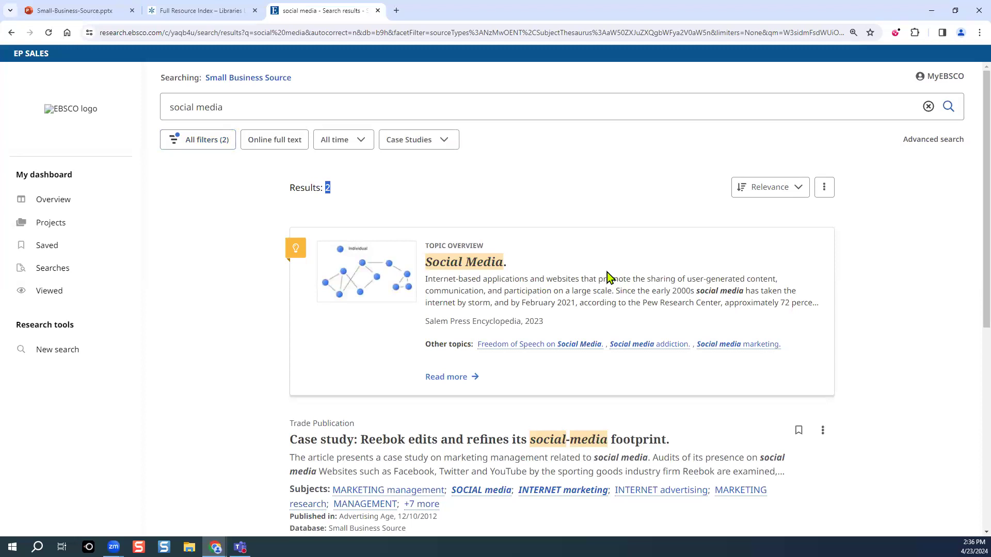
scroll(607, 271, down, 3)
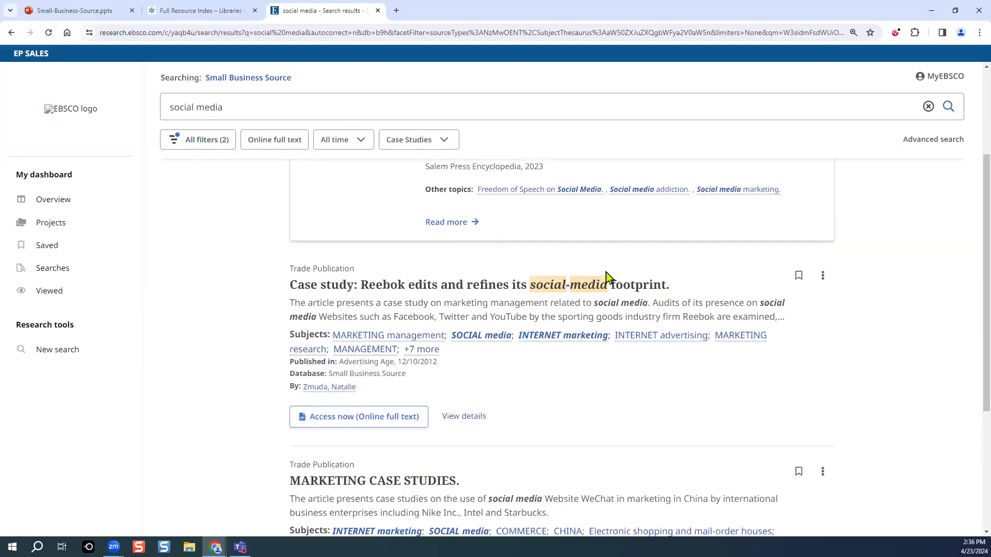
scroll(606, 273, down, 4)
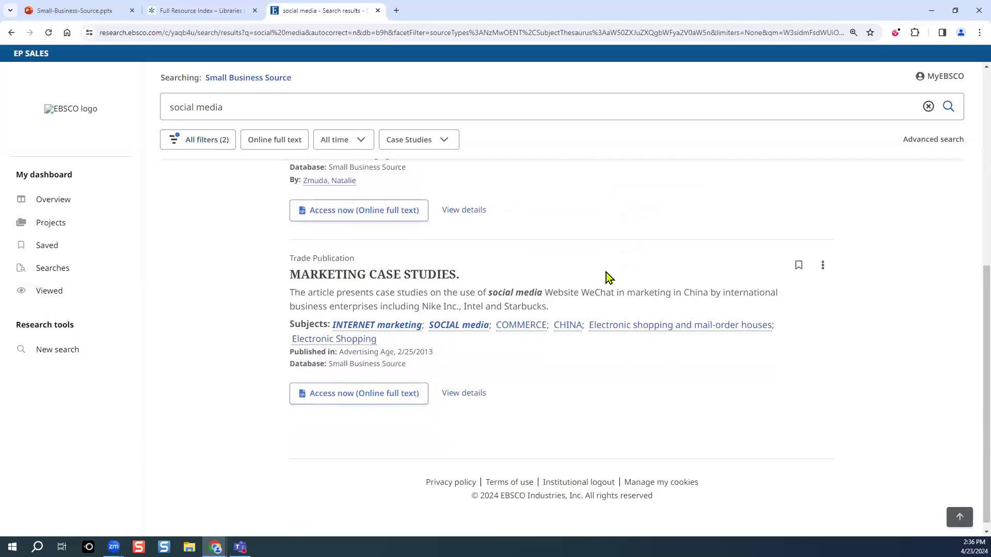
scroll(606, 272, up, 3)
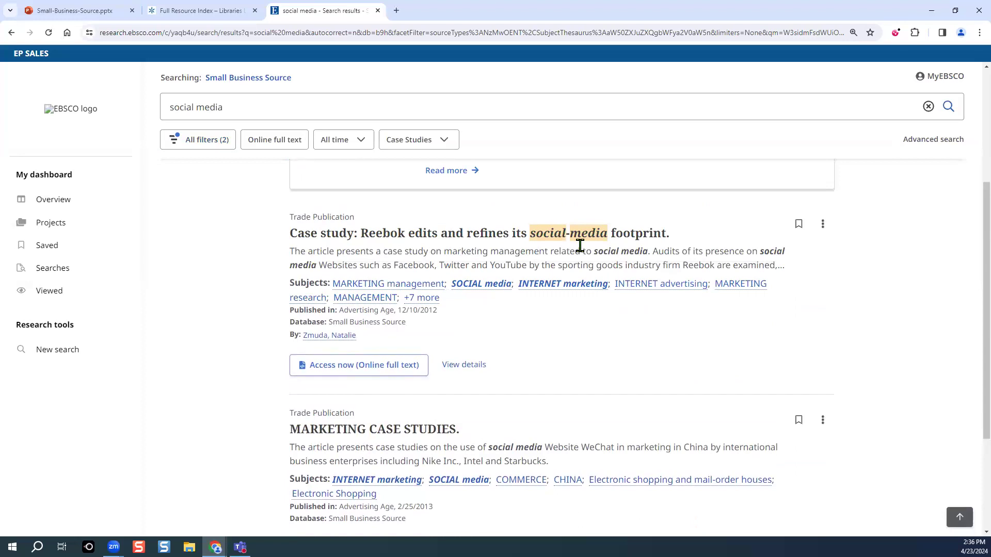
scroll(609, 320, down, 3)
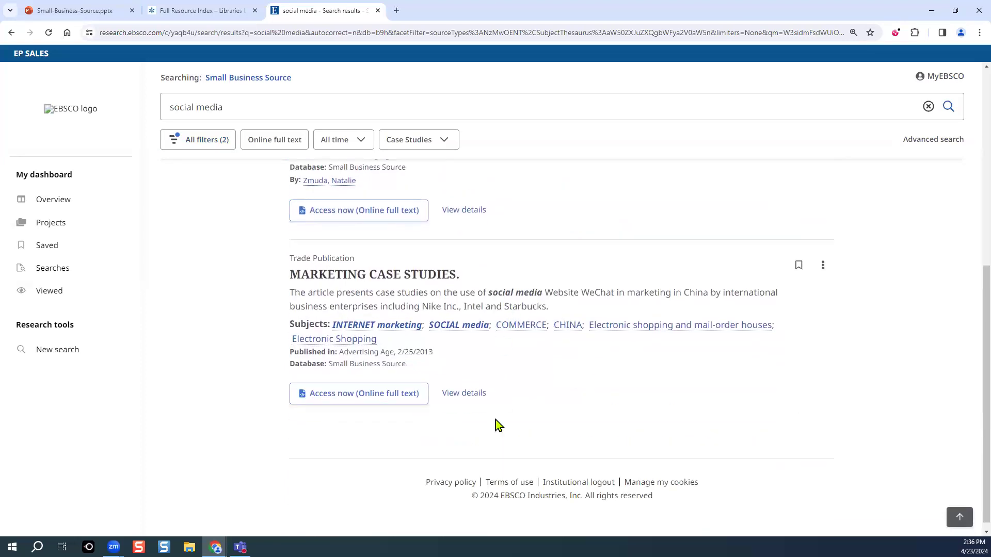
scroll(569, 284, up, 3)
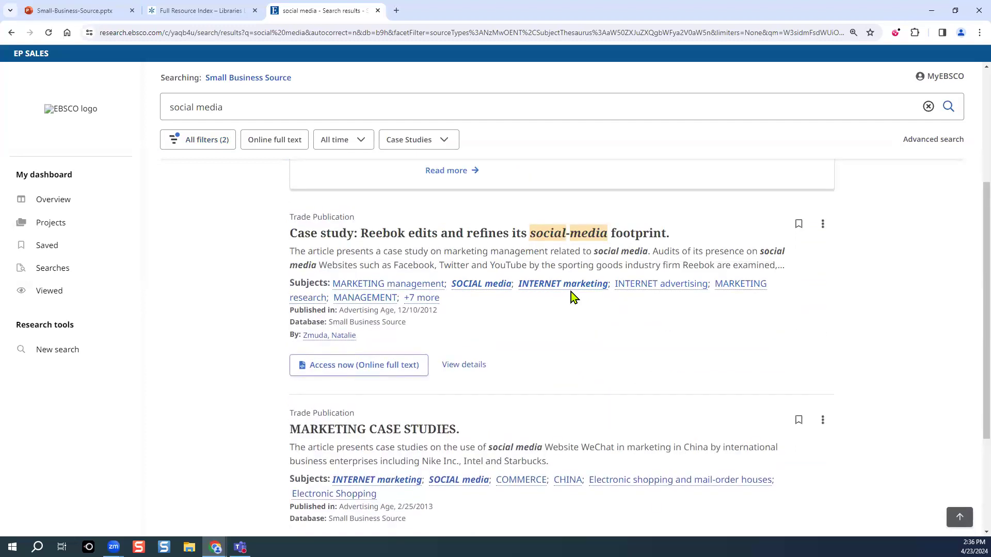
Remove the internet marketing and Case Studies filters and apply the change to the results
click(209, 142)
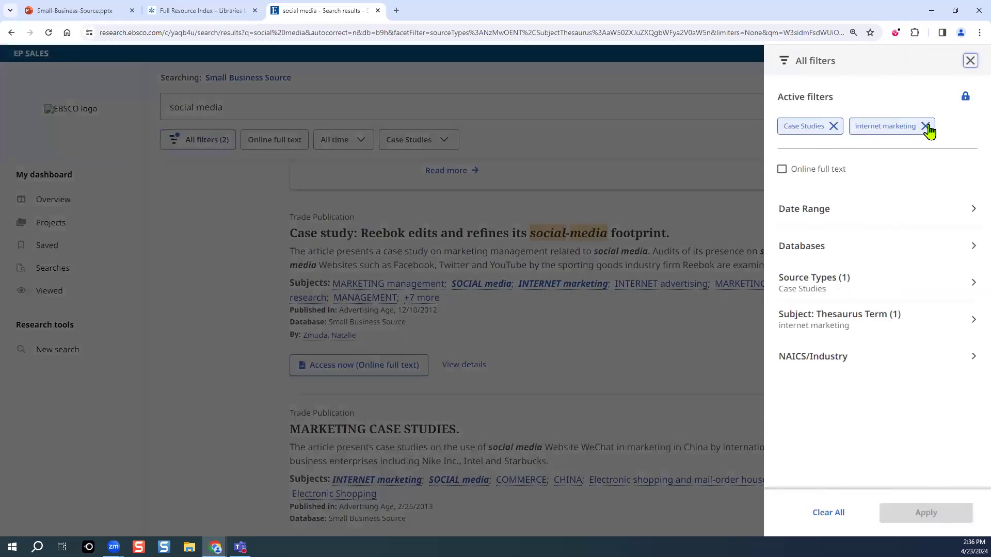
click(925, 126)
click(833, 126)
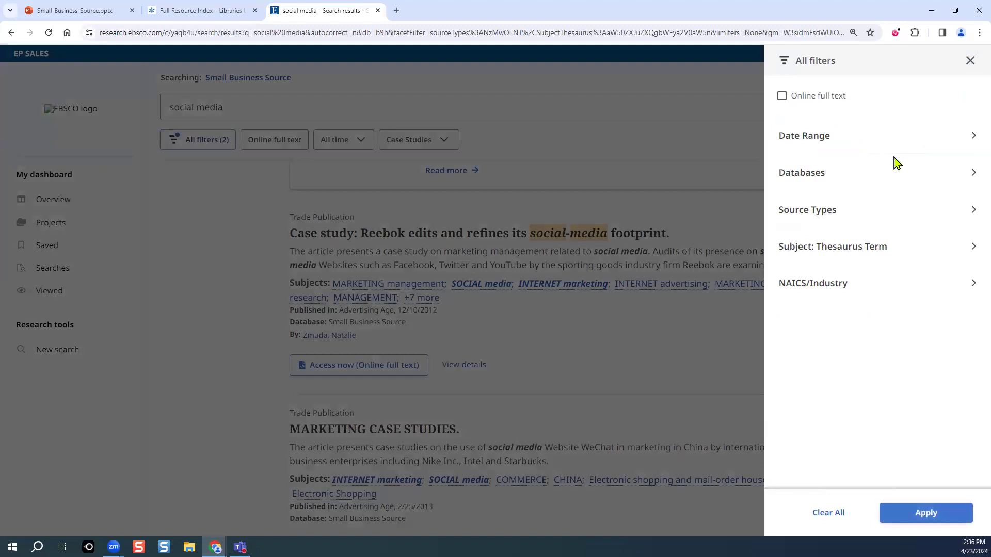
click(928, 517)
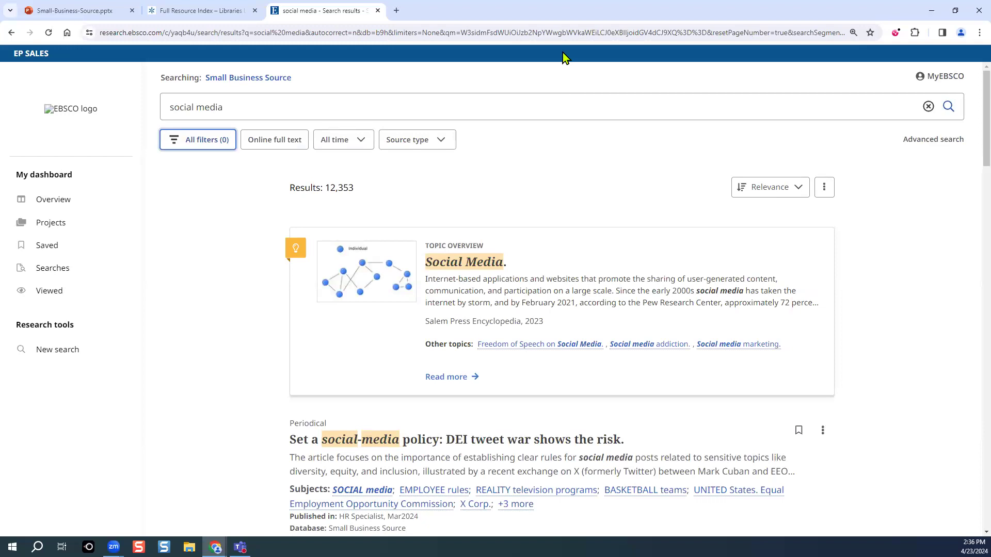
Limit the social media results to online full text and open the advanced search
click(276, 141)
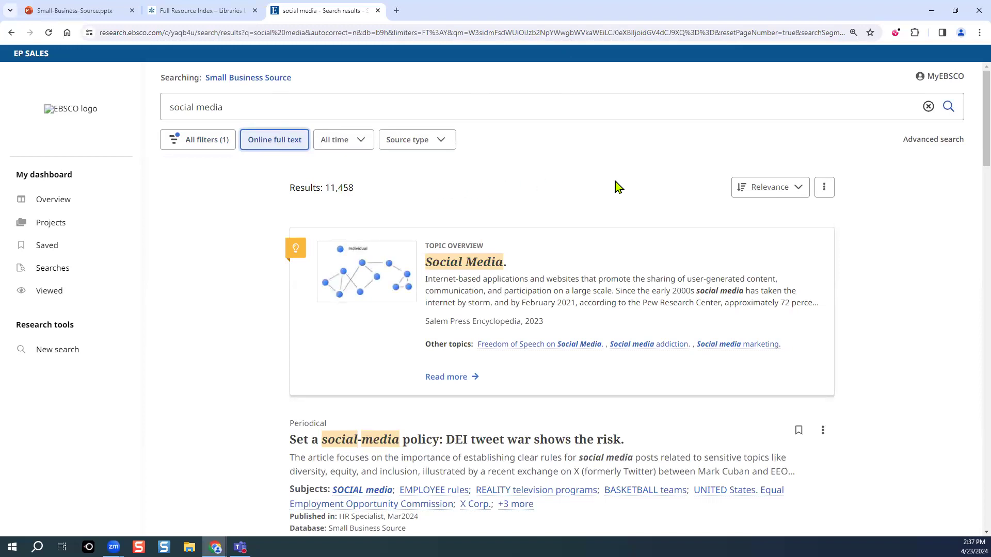
click(934, 142)
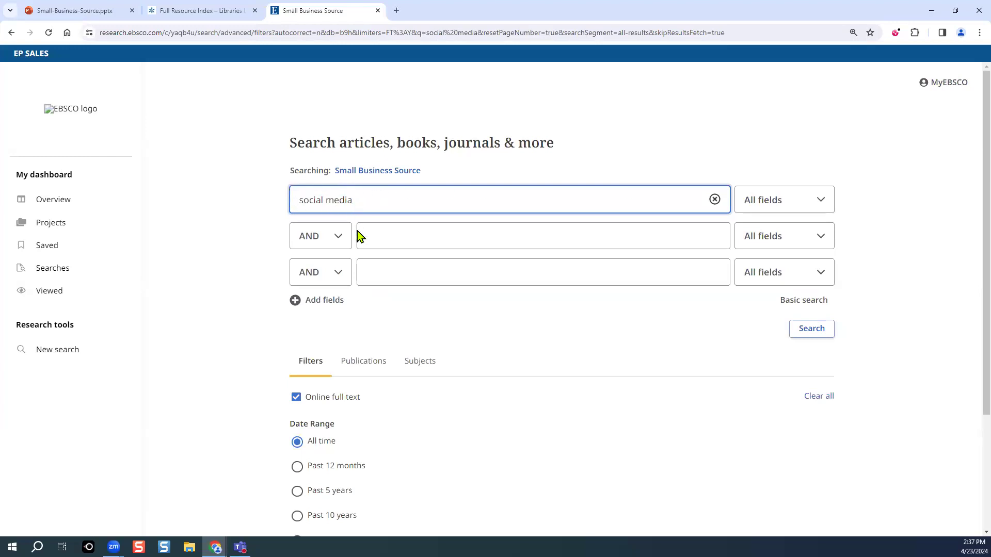
Review the Boolean operators offered for the second search row without changing the selected one
click(384, 410)
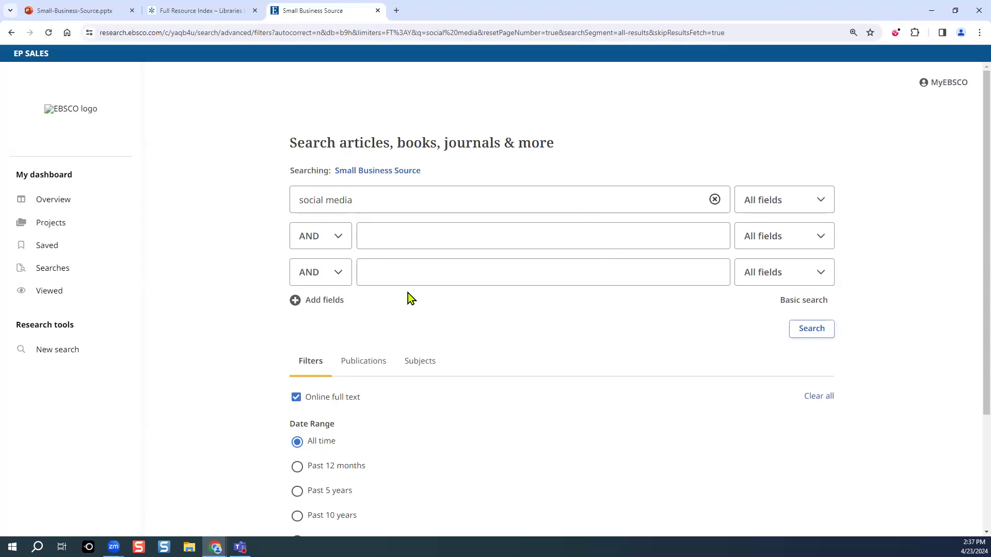
click(337, 245)
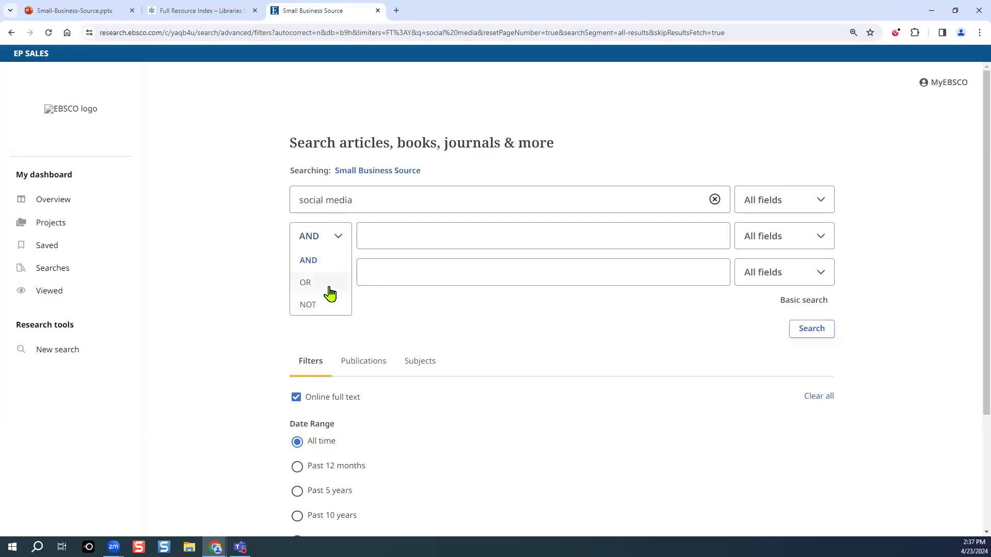
click(450, 309)
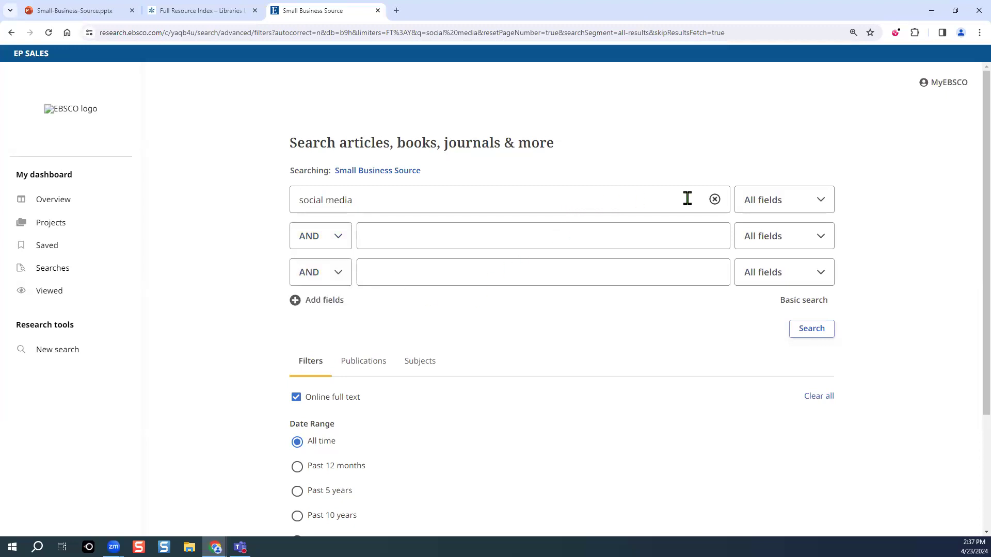
Review the searchable fields for the social media term and restrict it to Abstract
click(820, 200)
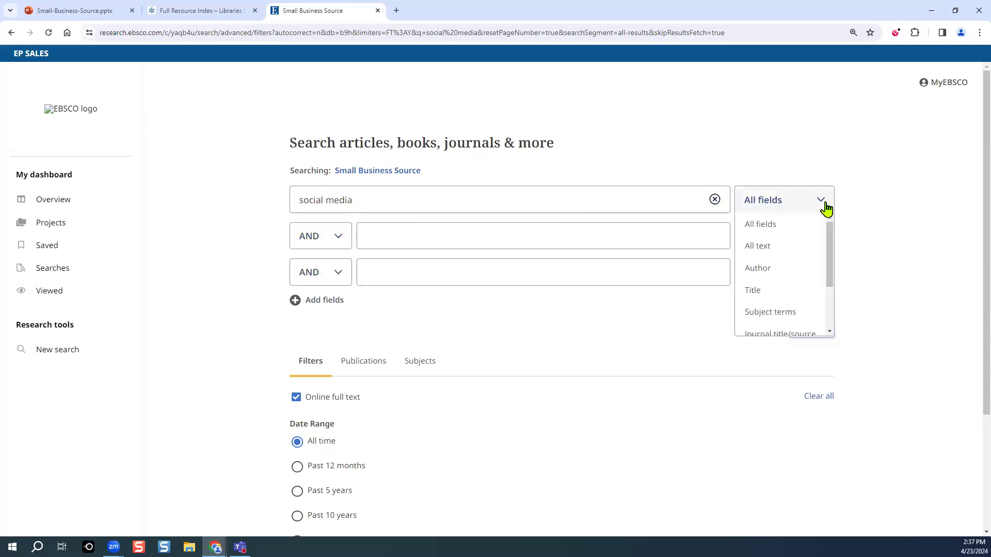
drag(828, 238, 831, 310)
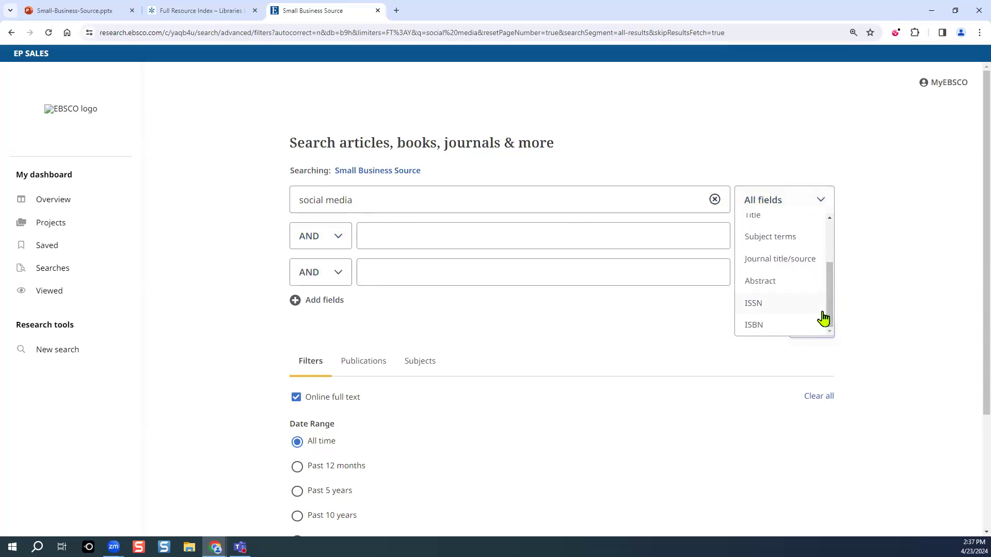
click(756, 283)
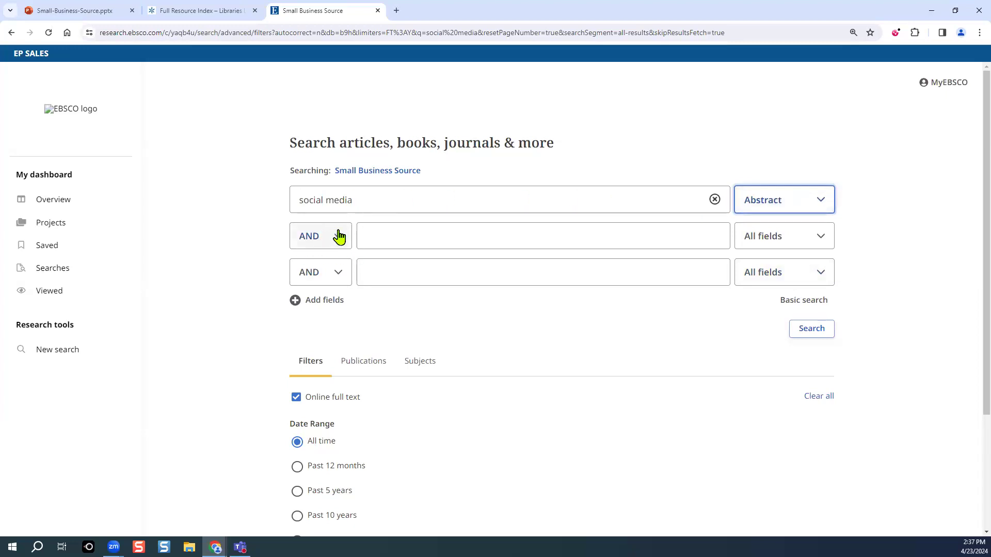
Add marketing strategy as the second search term, using the matching suggestion
click(390, 236)
text(marketing )
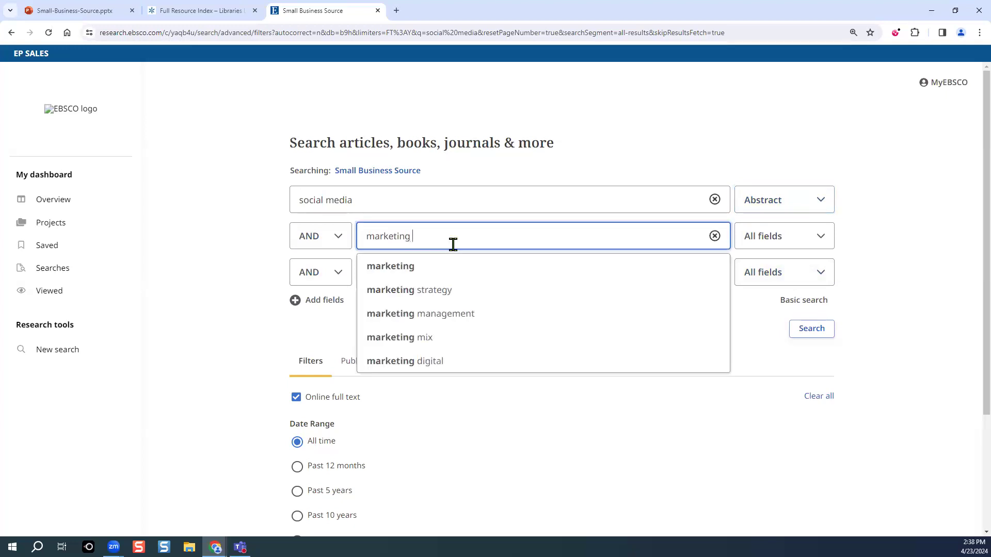
text(strategy)
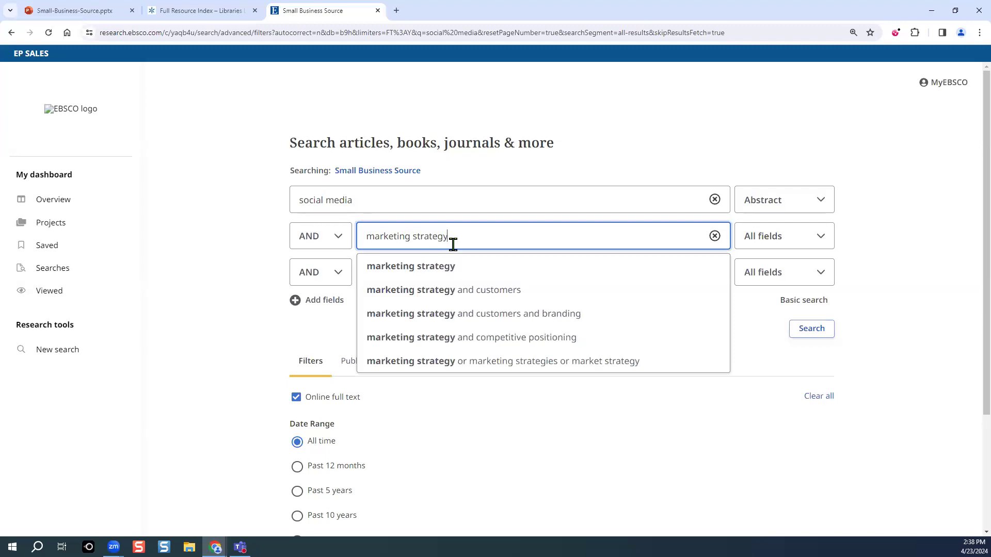
click(436, 266)
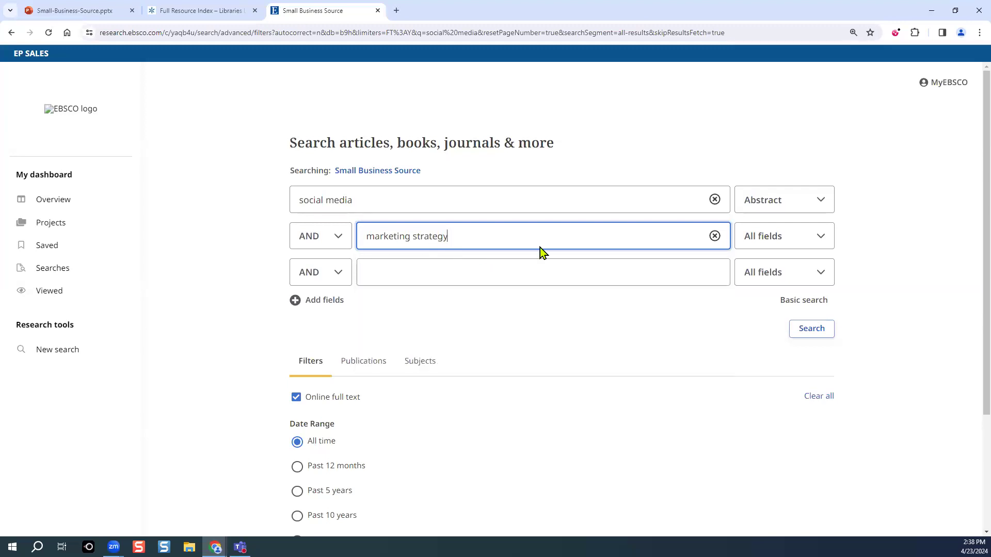
Limit the advanced search's date range to the past 5 years
scroll(533, 323, down, 2)
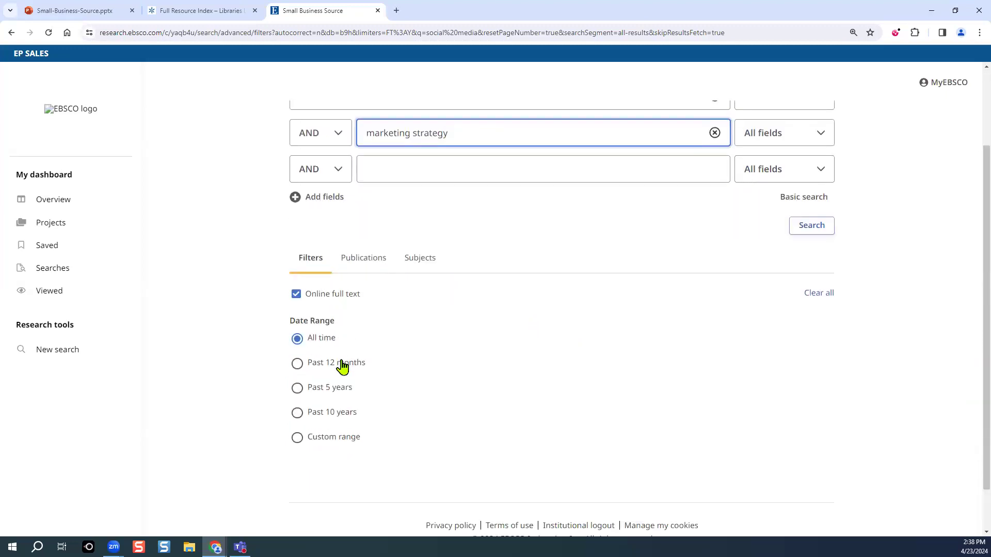
click(297, 388)
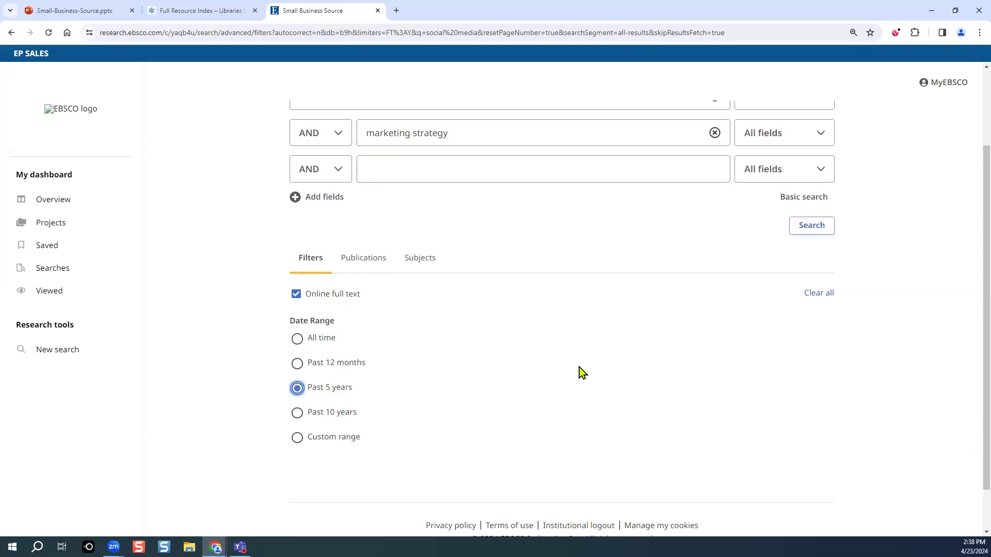
scroll(575, 361, up, 2)
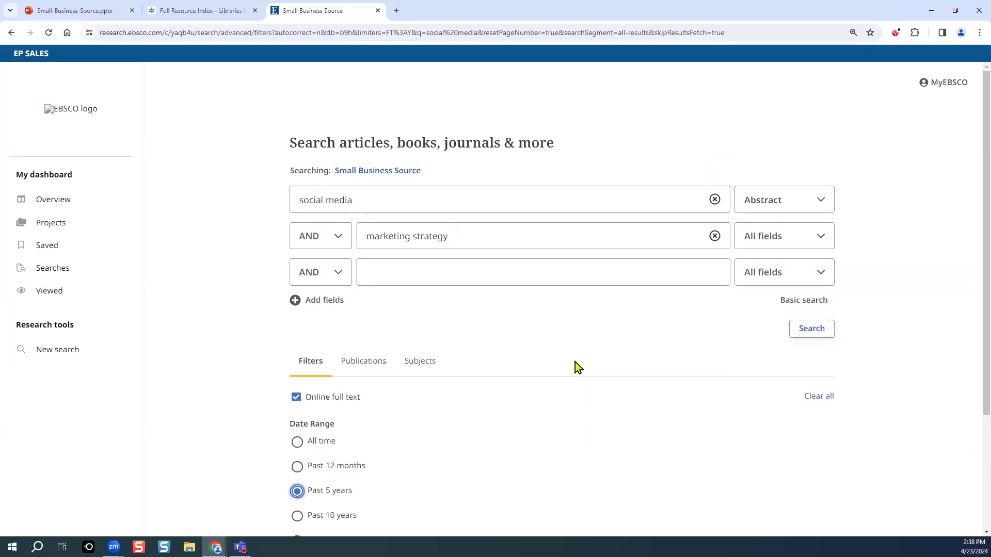
Run the advanced search for social media in Abstract AND marketing strategy, and look through the matching articles
click(811, 328)
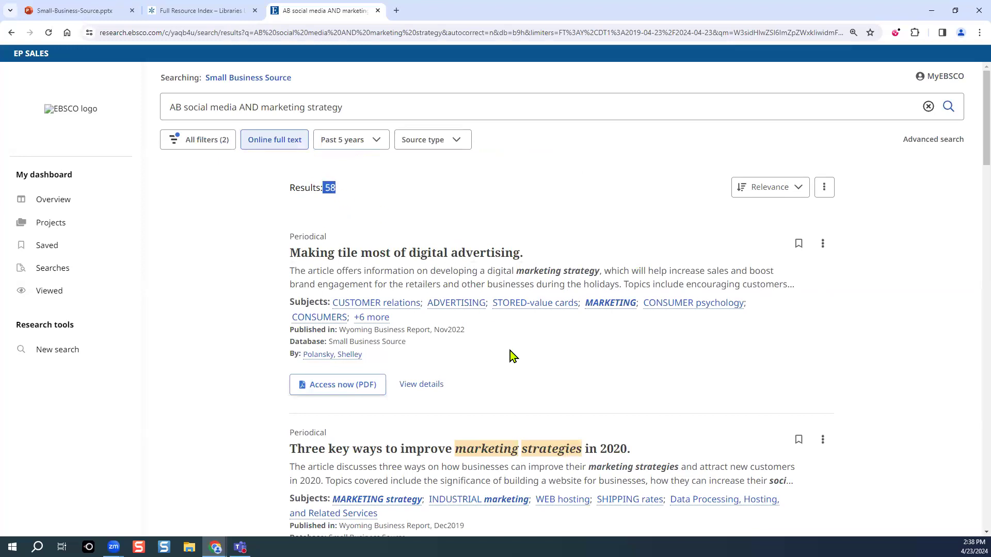
scroll(509, 351, down, 5)
scroll(511, 350, down, 3)
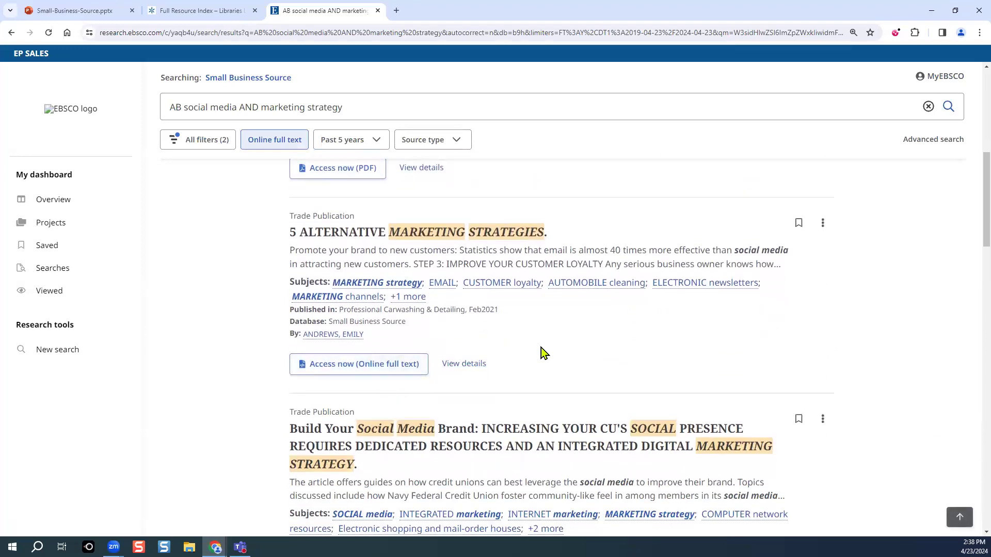
scroll(542, 350, down, 4)
scroll(526, 349, down, 1)
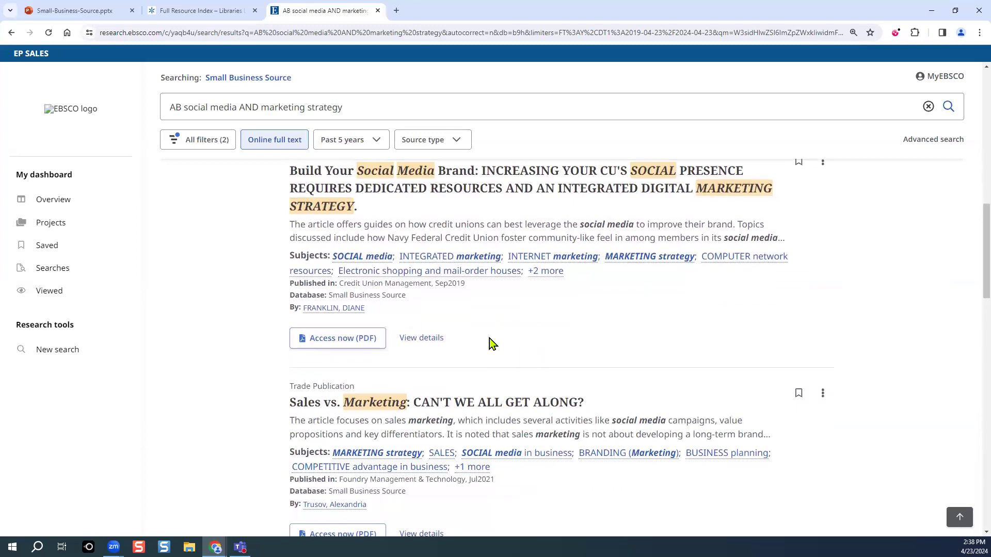
Open the detailed record of the article Build Your Social Media Brand and review its subject terms, industry codes and abstract
click(420, 340)
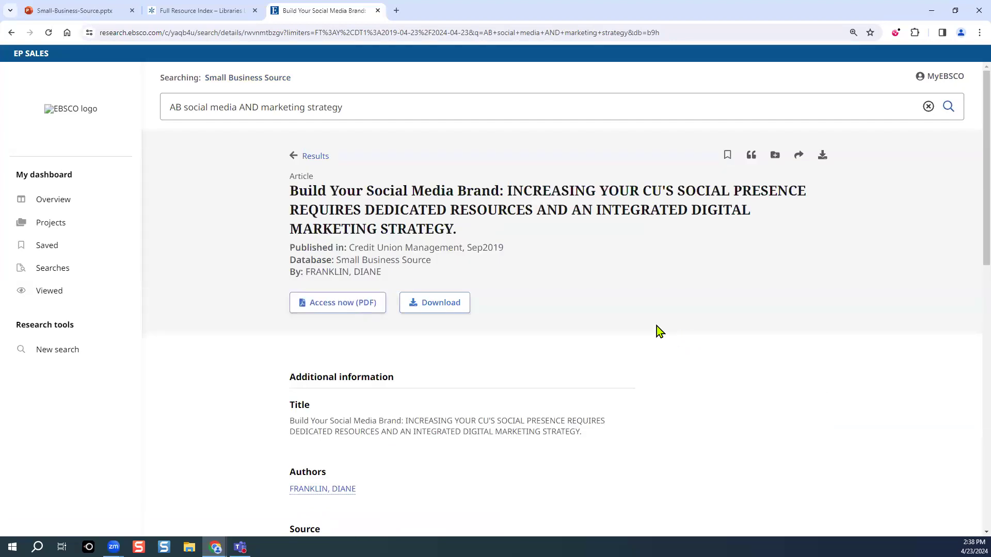
scroll(655, 325, down, 3)
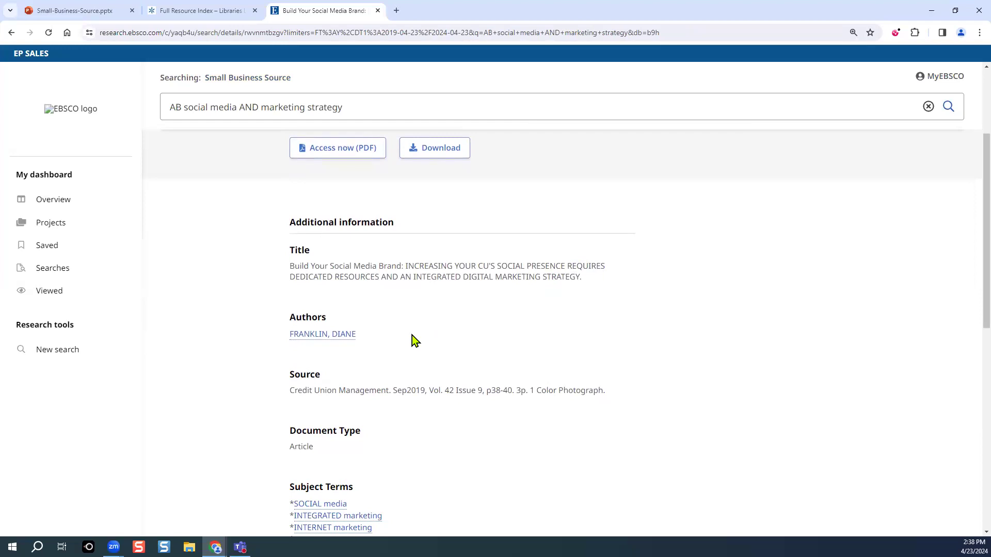
scroll(392, 345, down, 3)
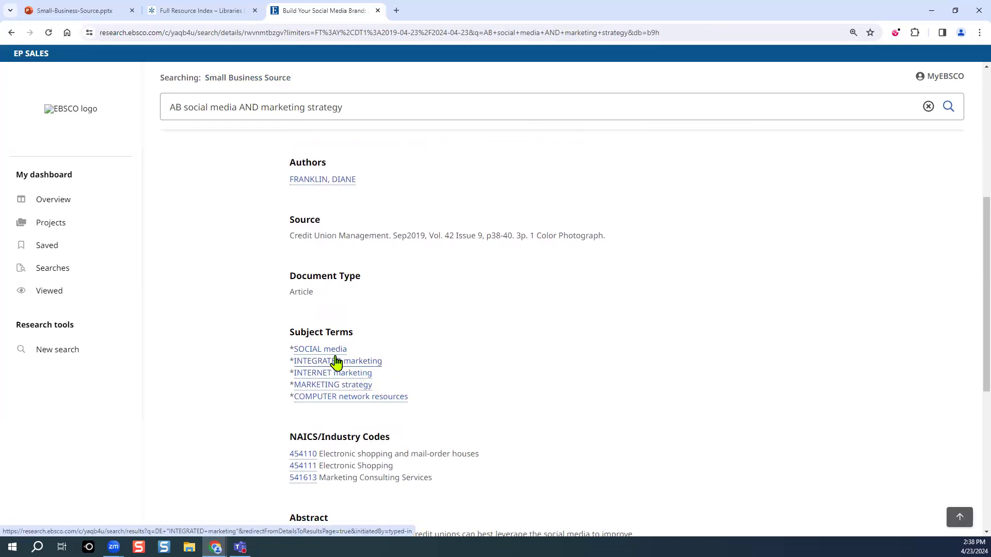
scroll(525, 384, down, 5)
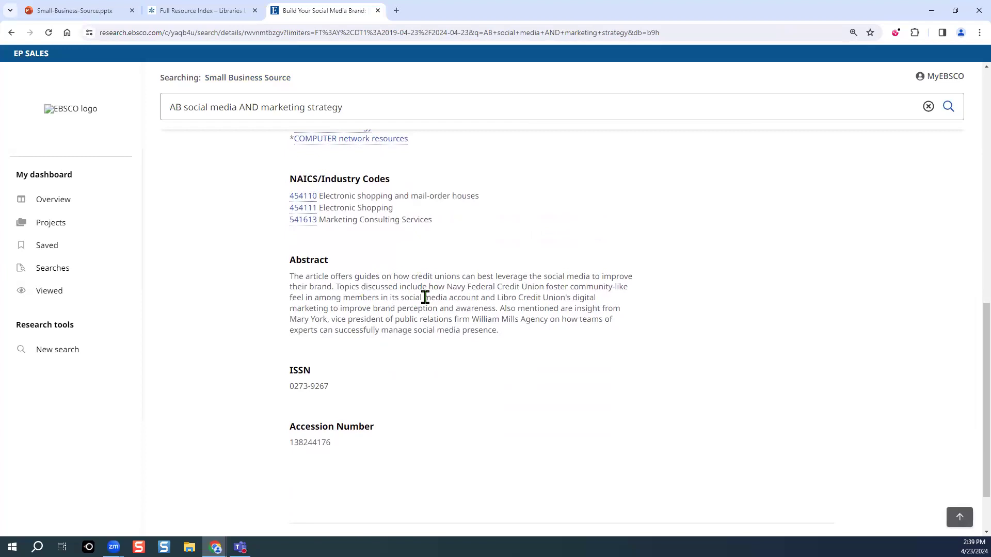
scroll(426, 297, up, 10)
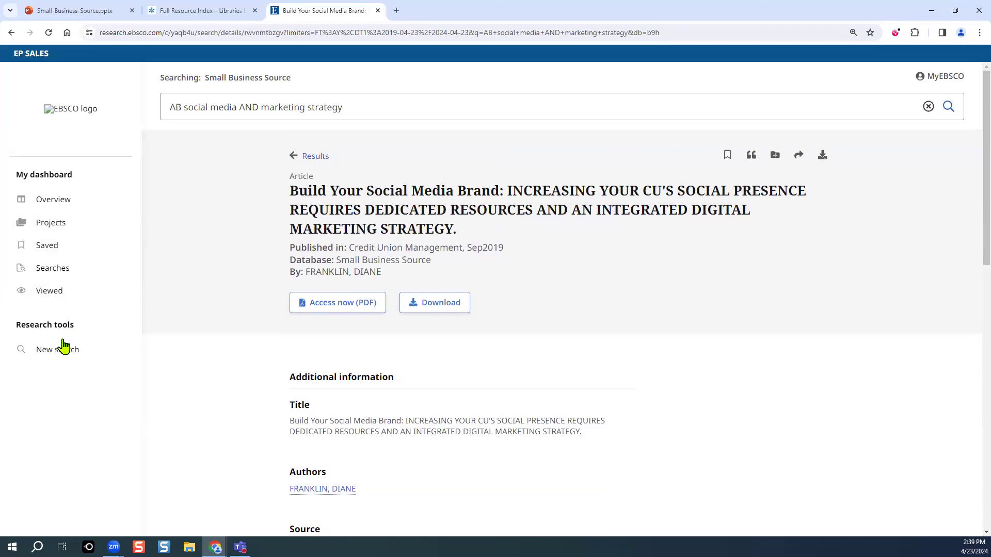
Return to the database home page, open the dashboard overview and examine its Projects and Saved sections
click(56, 113)
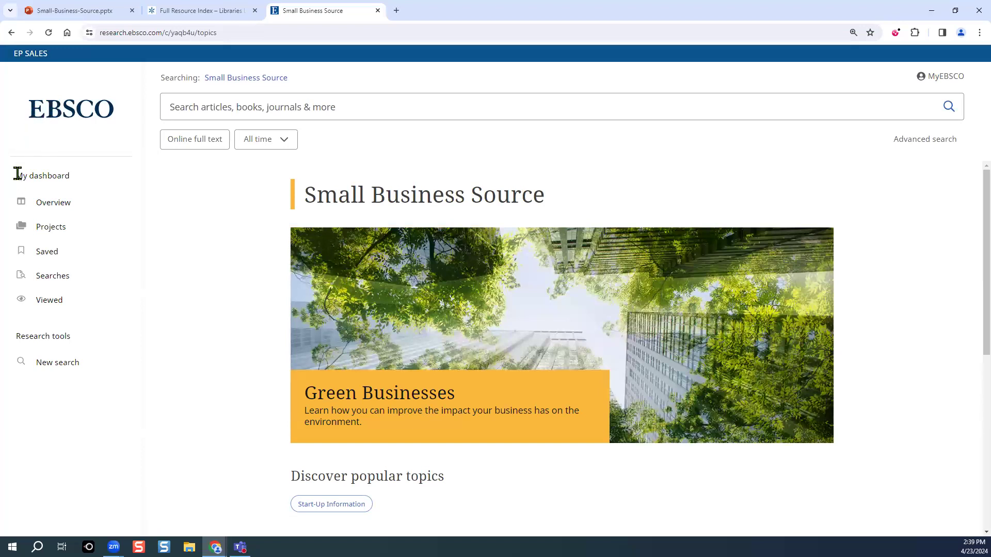
drag(15, 177, 72, 187)
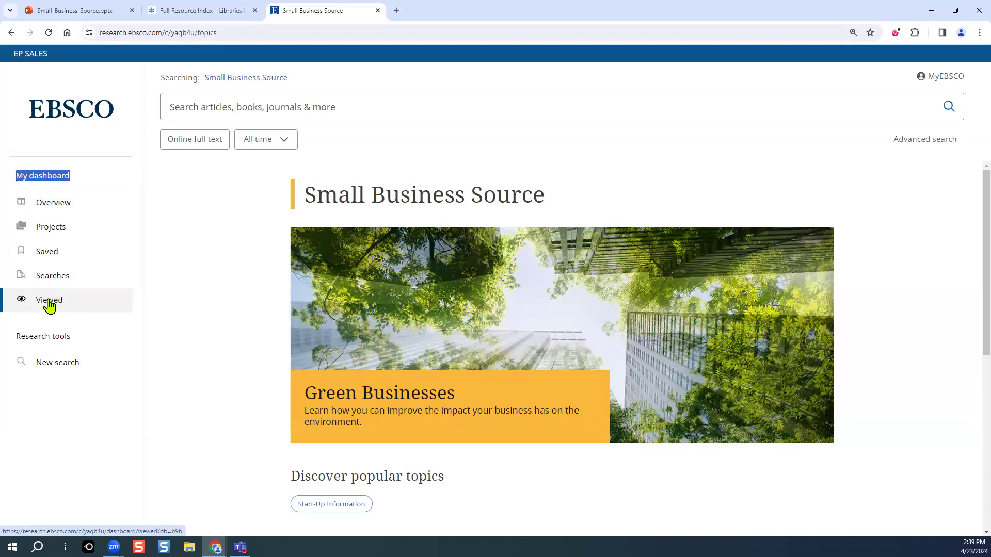
click(63, 202)
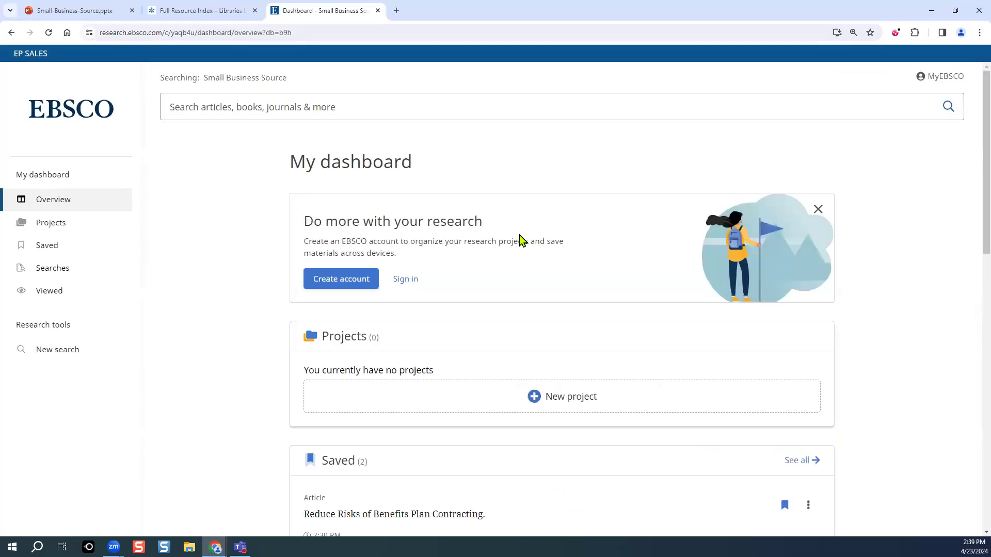
drag(447, 175, 287, 171)
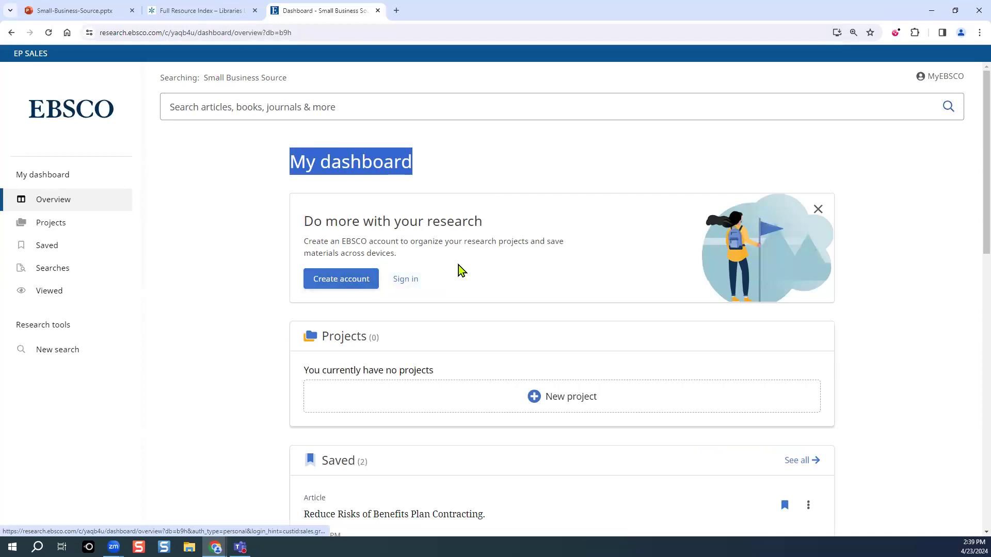
scroll(458, 266, down, 3)
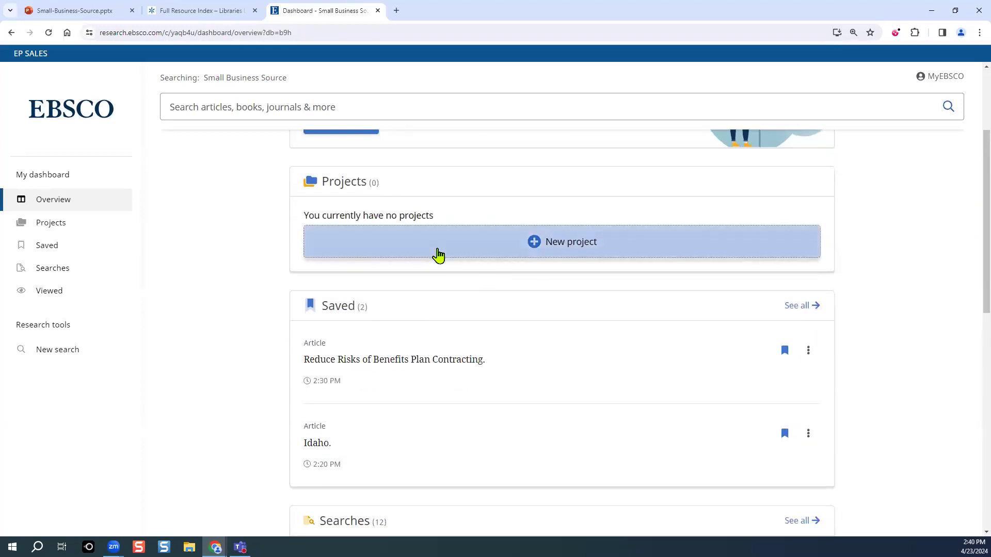
scroll(438, 255, up, 2)
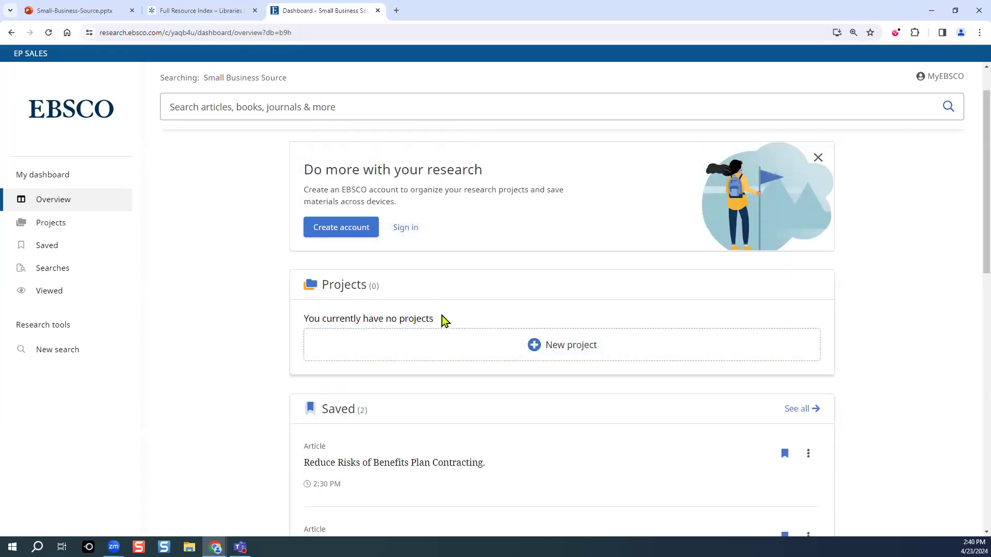
scroll(444, 324, down, 3)
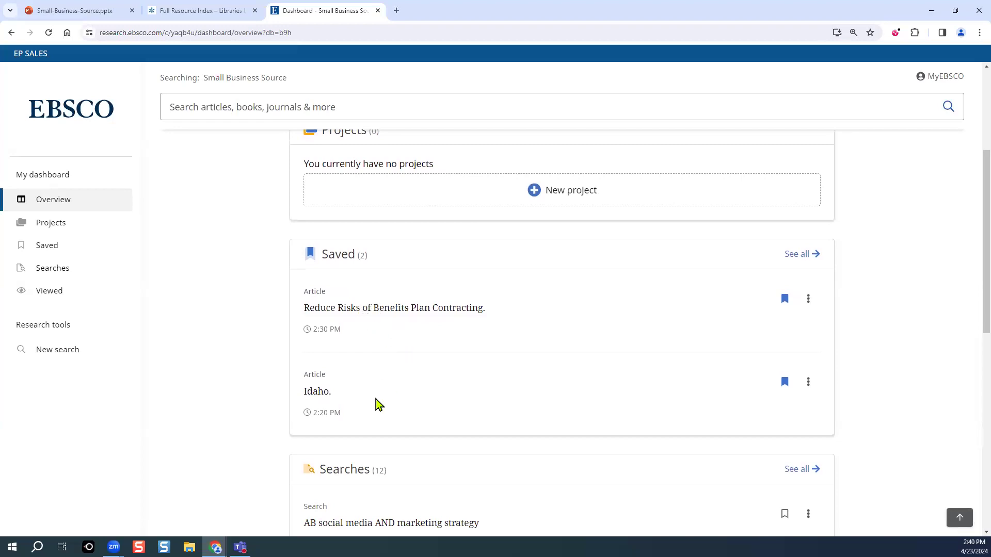
View the full list of saved records, return to the overview and examine its recent searches
click(791, 258)
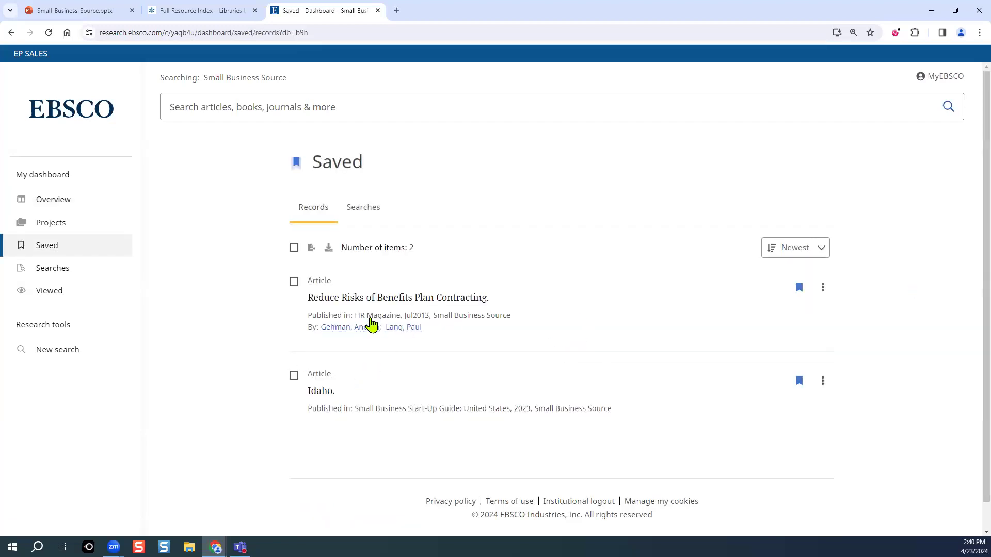
click(11, 33)
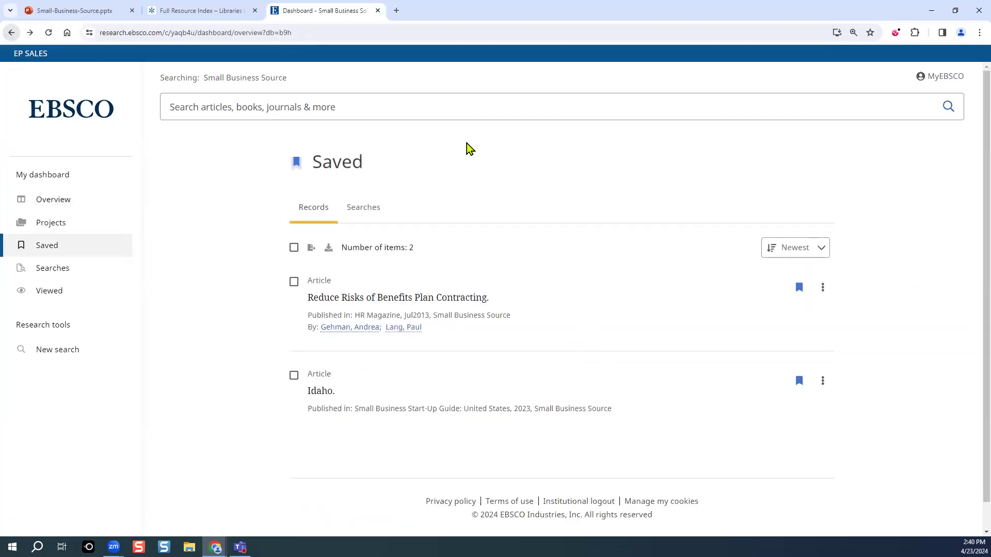
scroll(730, 403, down, 3)
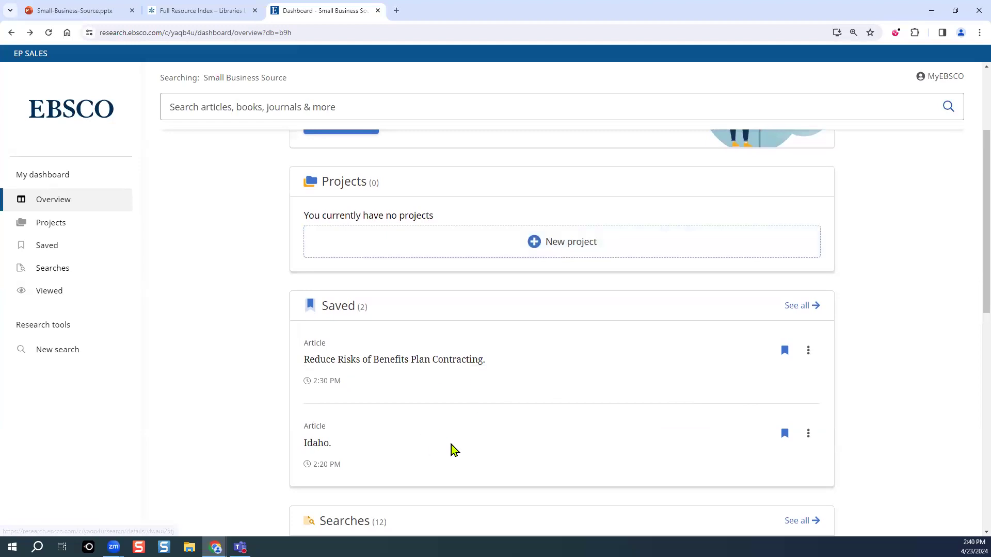
scroll(478, 438, down, 3)
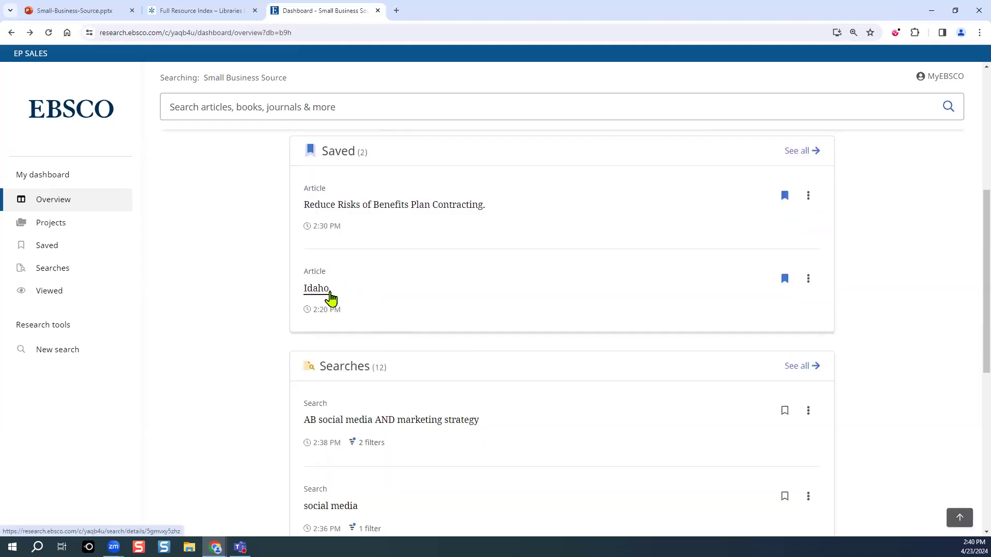
scroll(403, 298, down, 3)
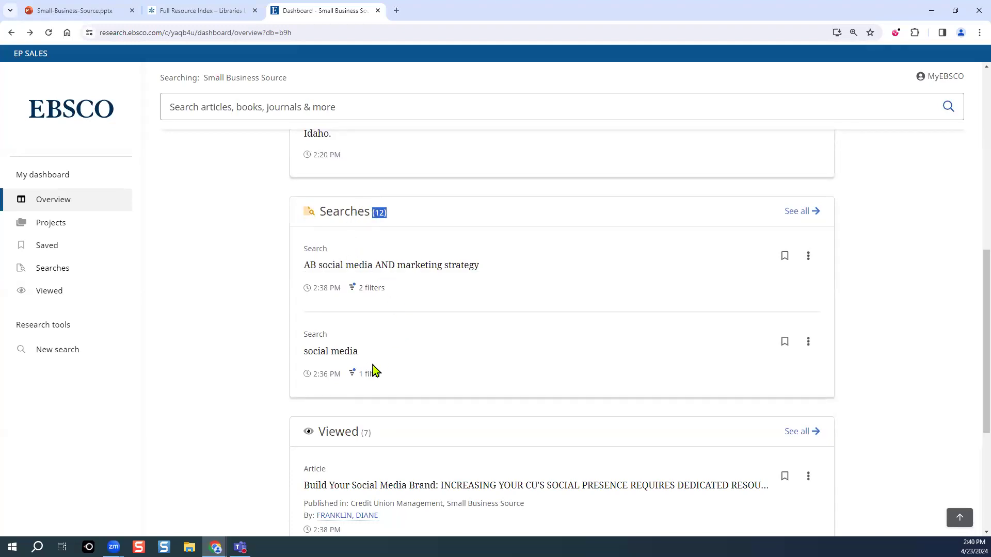
Show all recent searches and save the most recent social media search that has one filter
click(796, 211)
scroll(433, 302, down, 3)
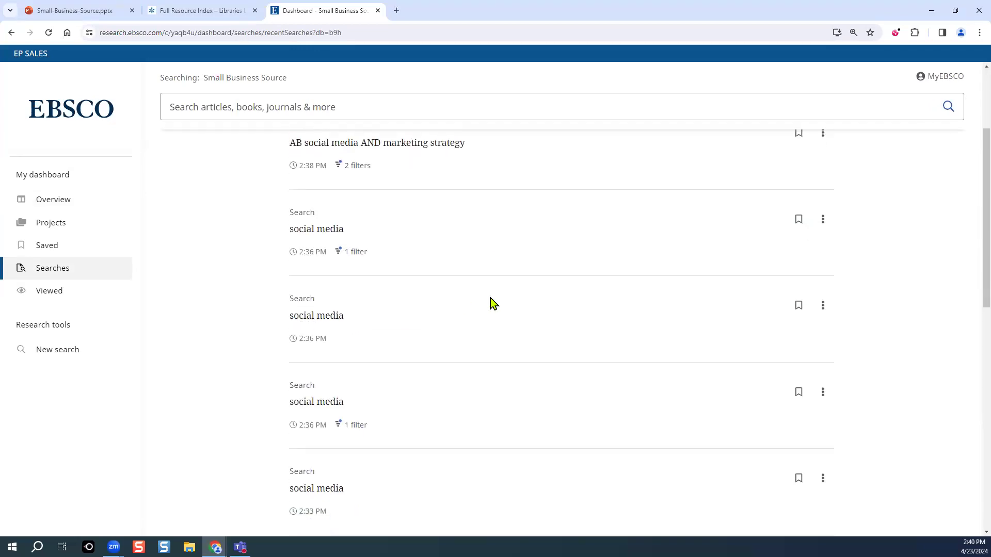
click(799, 219)
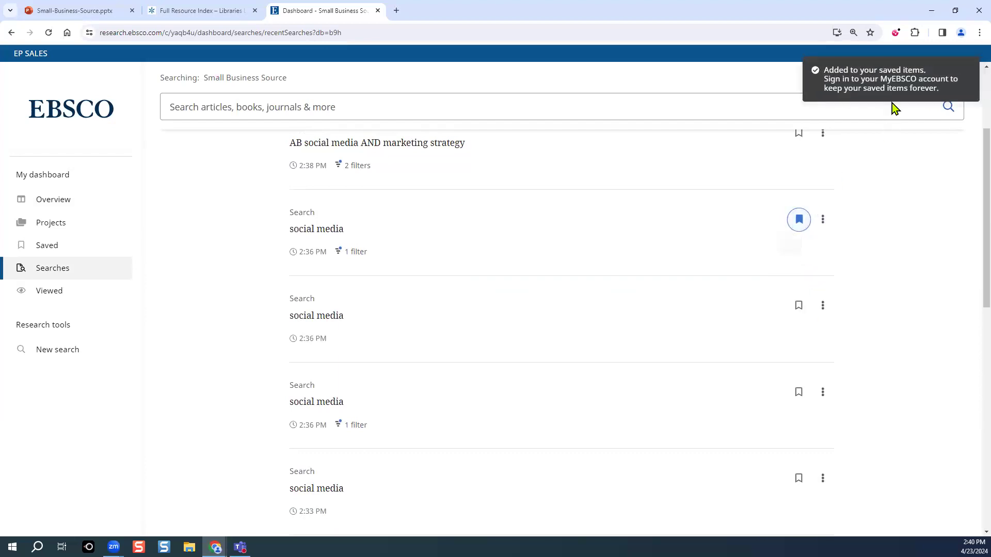
Check the further actions offered for the saved social media search and look through the older searches
click(822, 223)
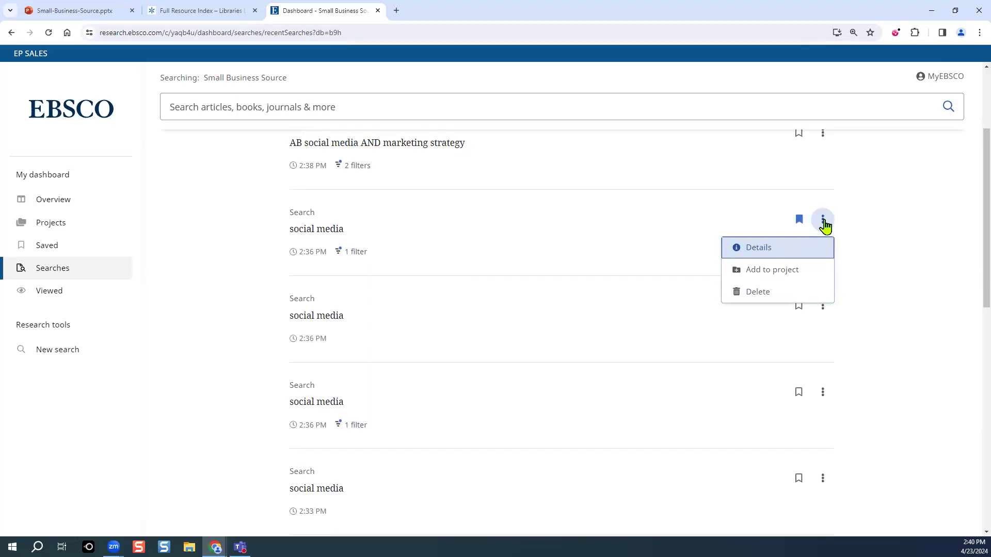
click(892, 212)
scroll(549, 345, down, 9)
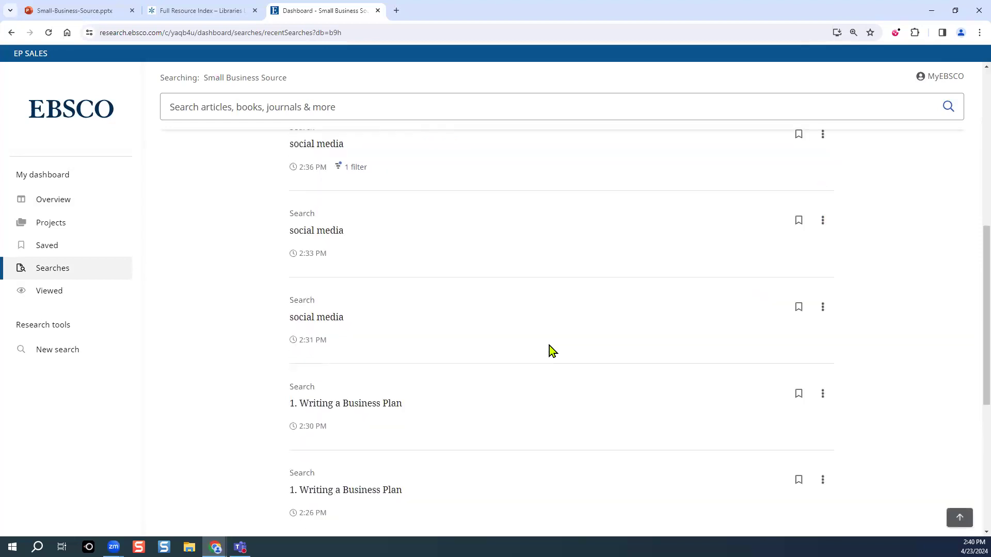
scroll(552, 342, down, 3)
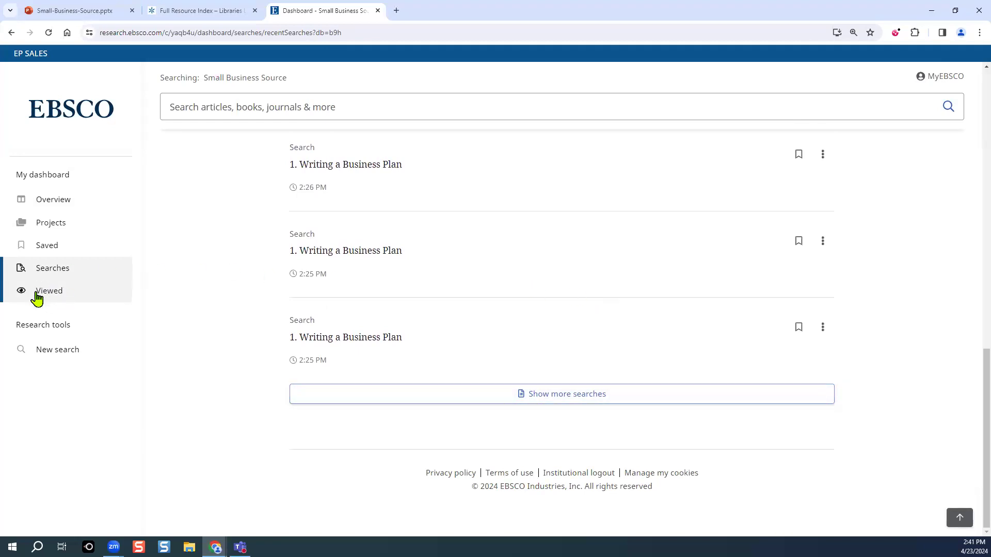
Open the list of viewed items and look through the previously opened articles
click(52, 293)
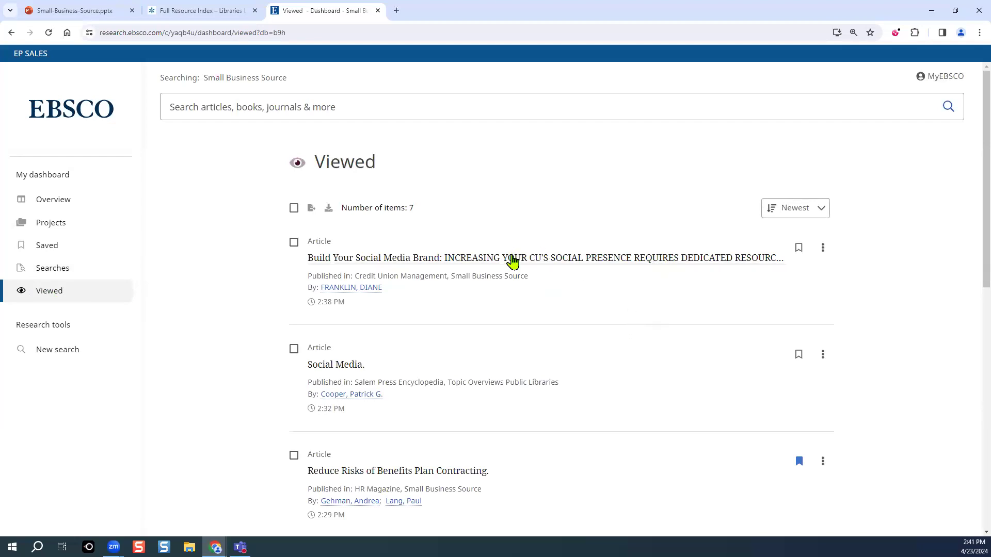
scroll(638, 369, down, 1)
scroll(636, 366, down, 2)
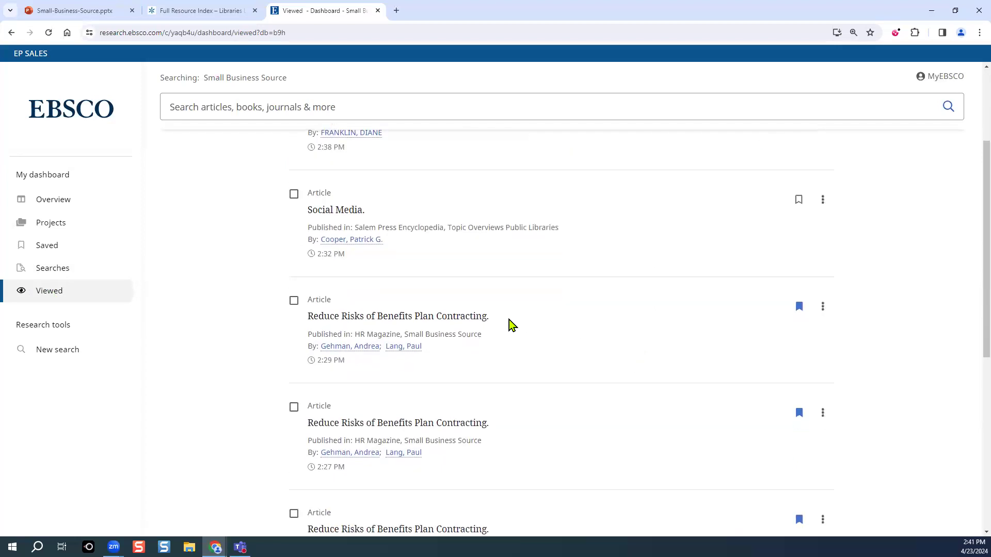
scroll(558, 334, down, 6)
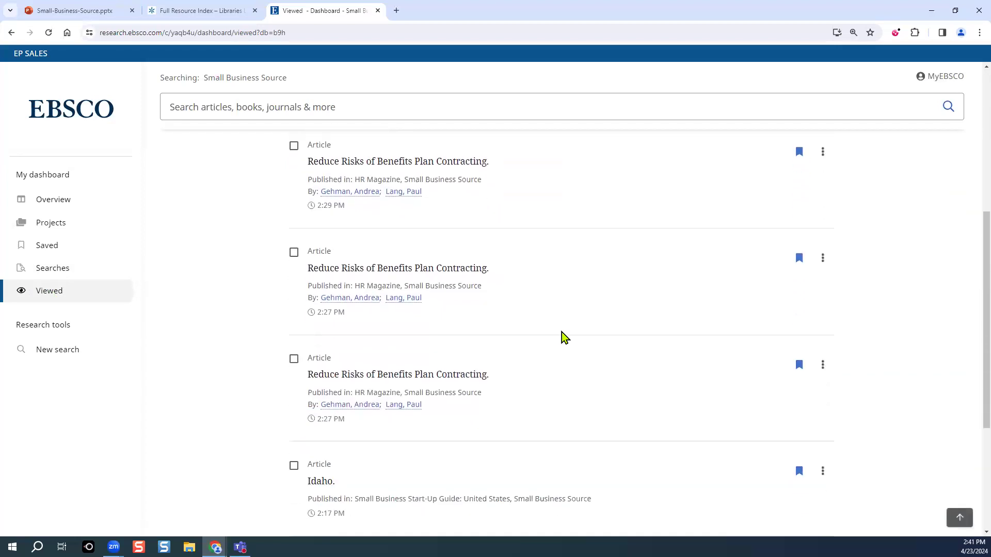
scroll(563, 336, down, 1)
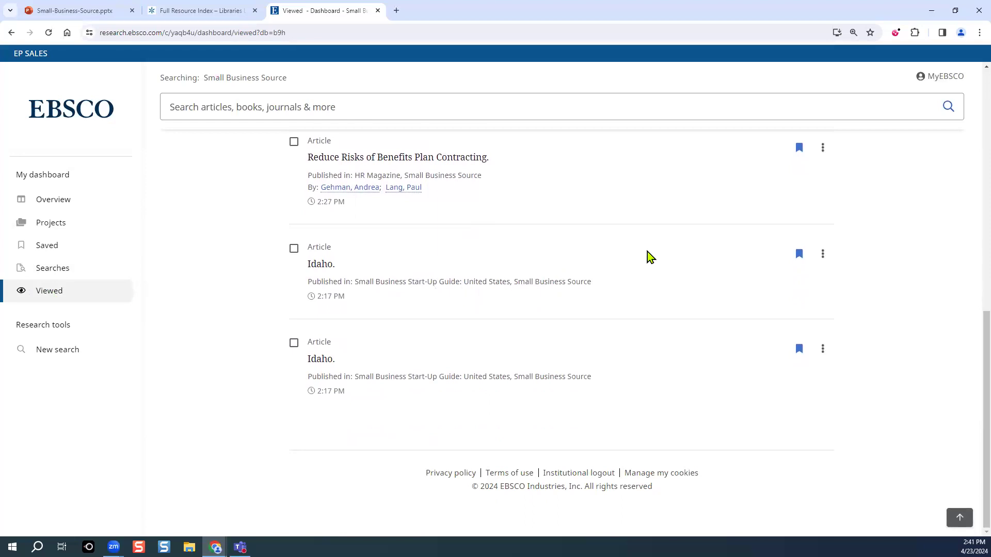
scroll(647, 253, up, 6)
scroll(647, 252, up, 2)
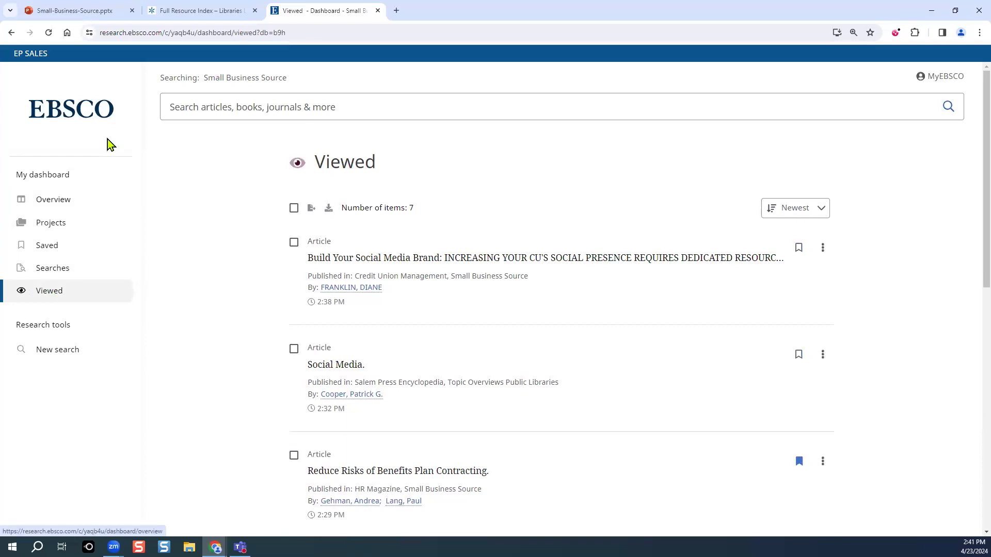
Return to the database home page and open the Nolo Business Guides topic
click(71, 125)
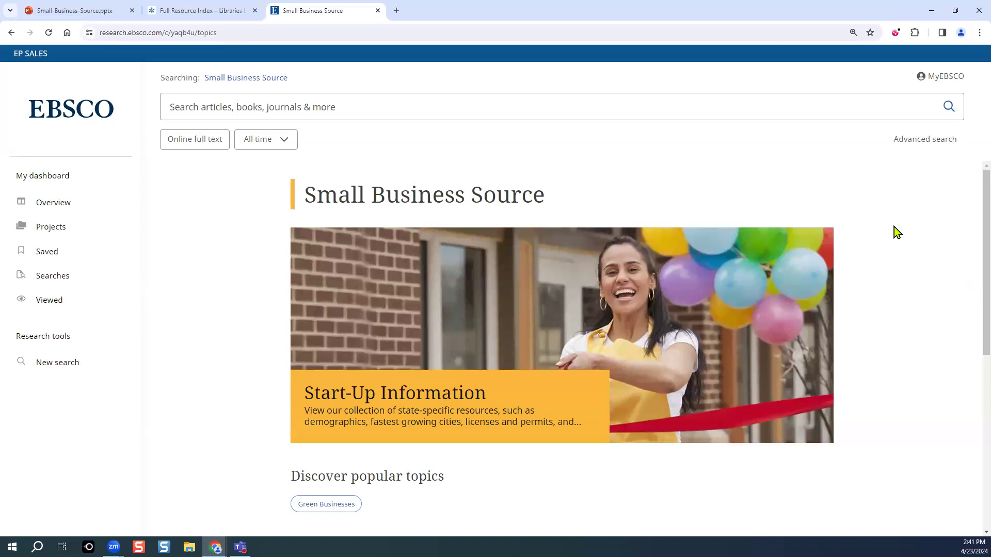
scroll(894, 227, down, 5)
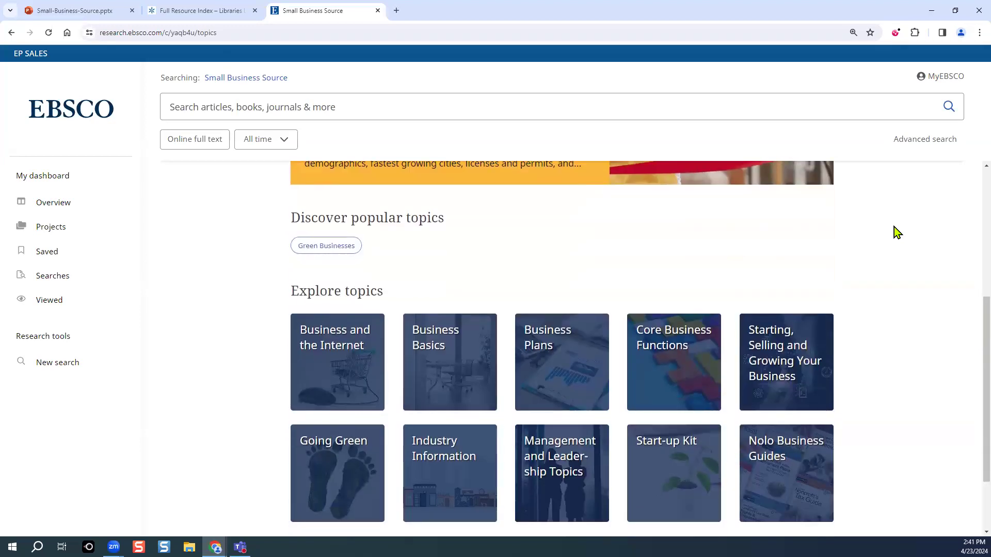
scroll(893, 227, down, 3)
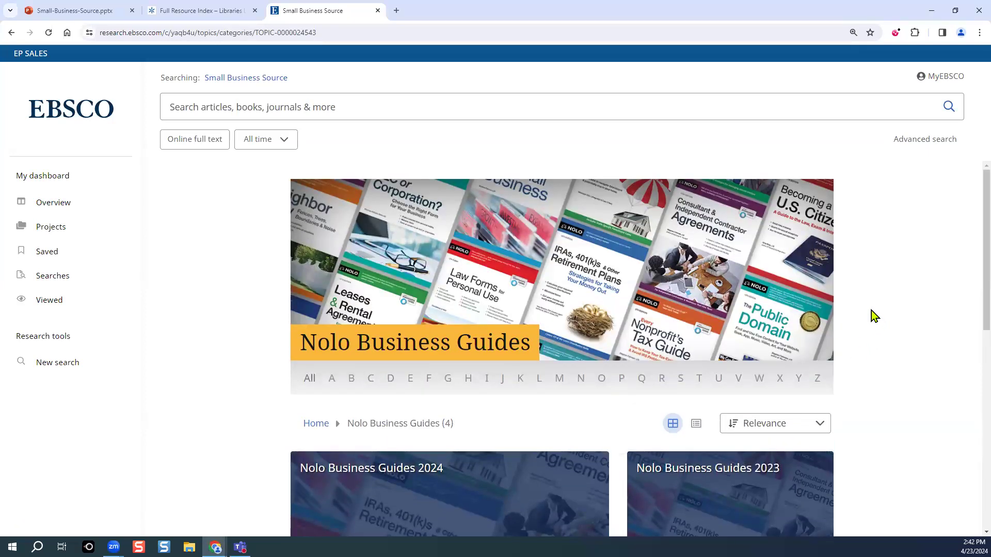
Look through the guide collections offered under Nolo Business Guides
scroll(898, 306, down, 3)
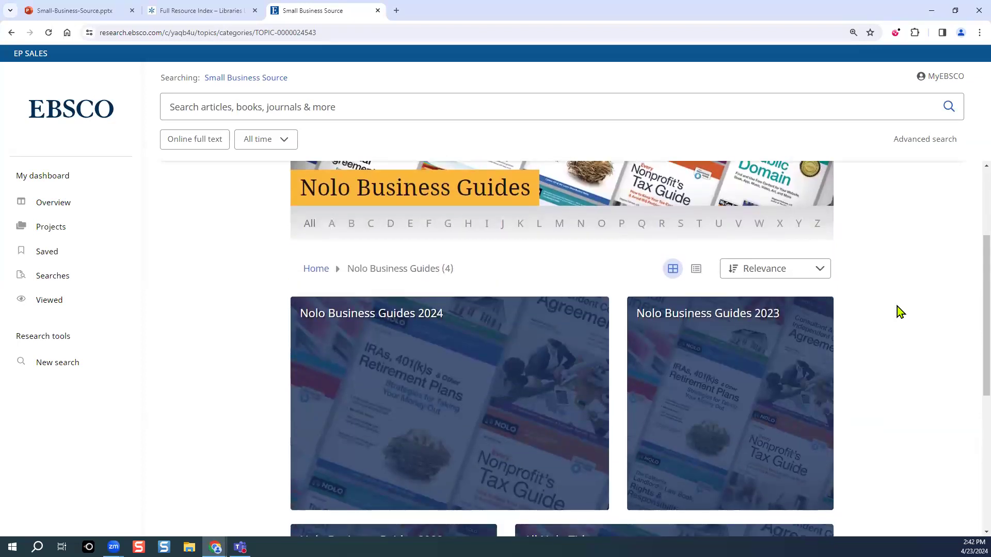
scroll(897, 307, down, 1)
scroll(896, 307, down, 1)
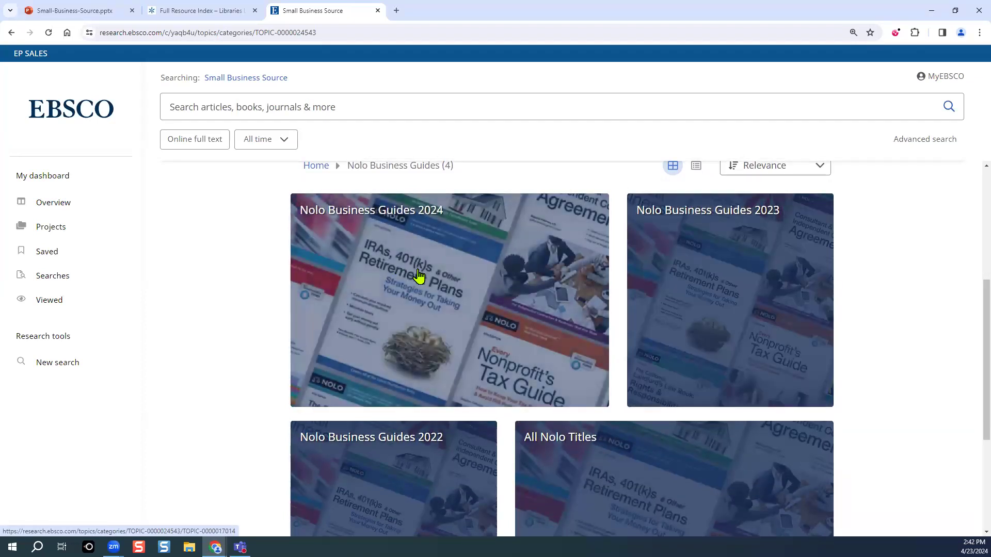
Open the Nolo Business Guides 2024 collection, look over its titles, and return to the guide collections
click(419, 277)
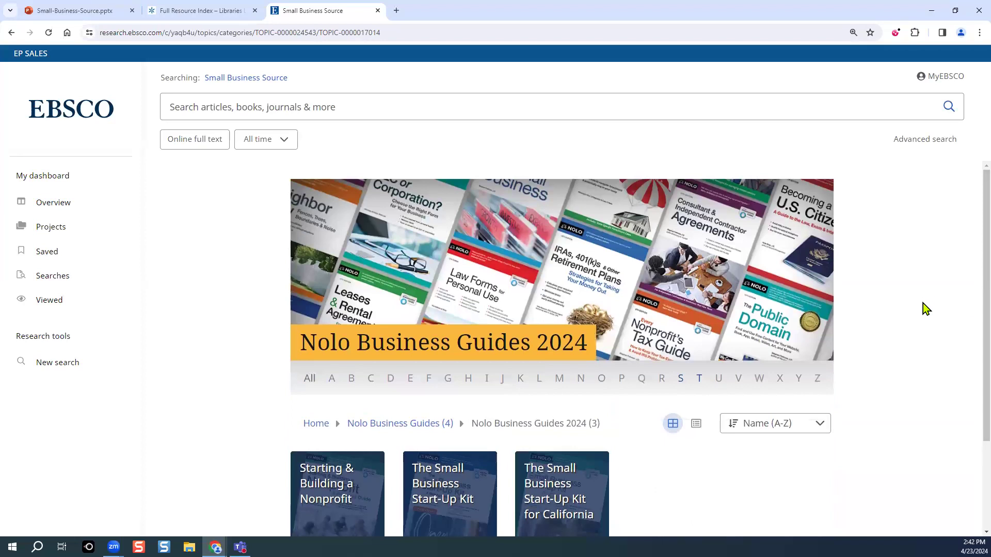
scroll(923, 304, down, 3)
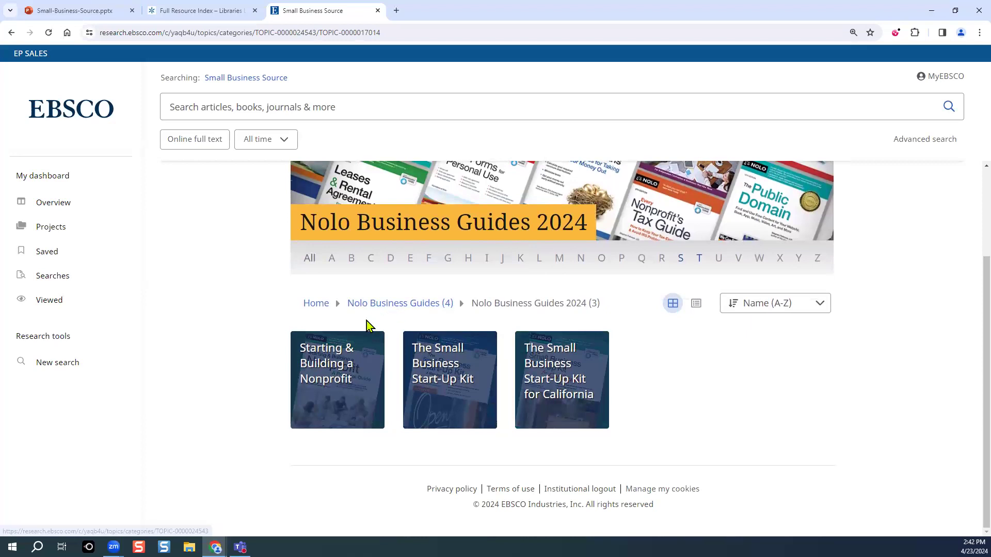
click(10, 33)
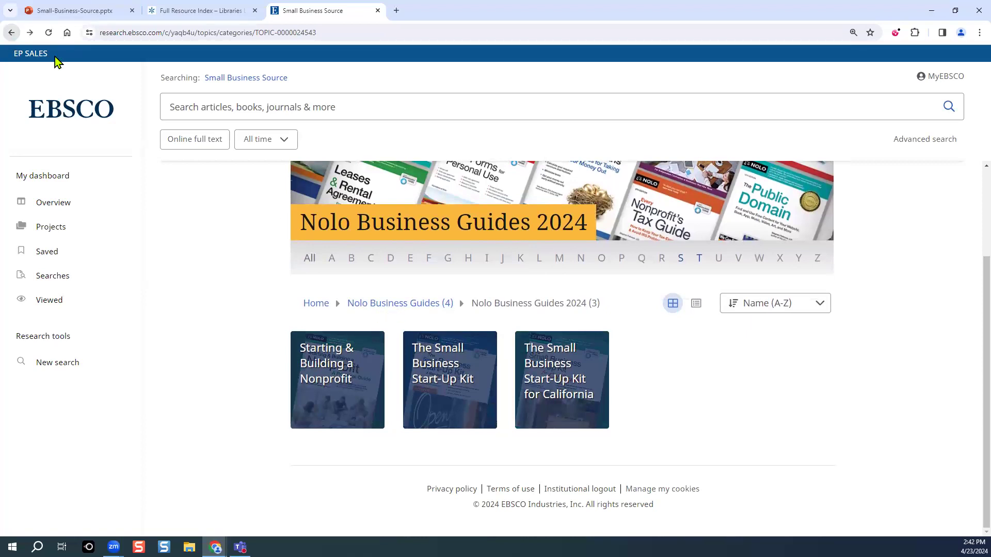
Open the Nolo Business Guides 2023 collection and show all results for Tax Savvy for Small Business
scroll(737, 316, down, 5)
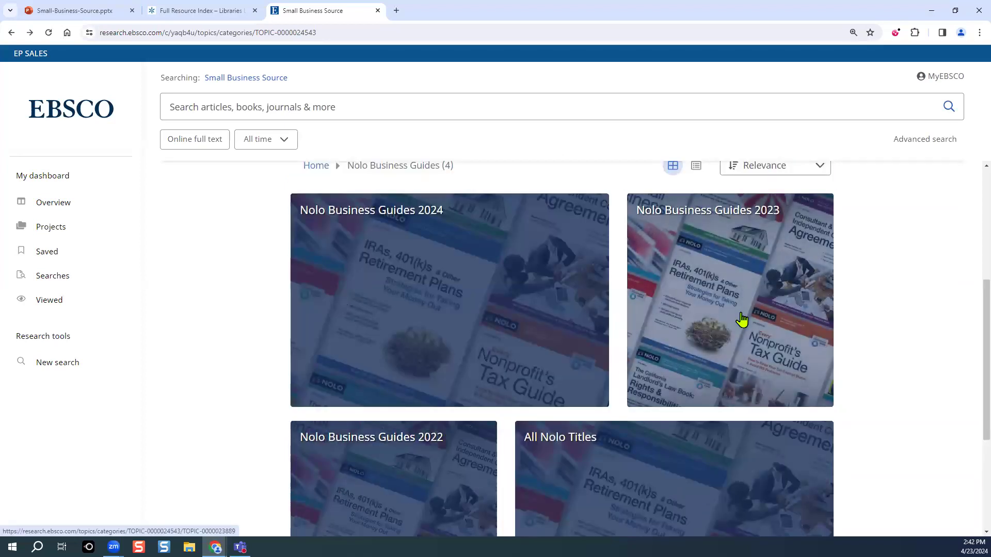
click(739, 317)
scroll(688, 388, down, 4)
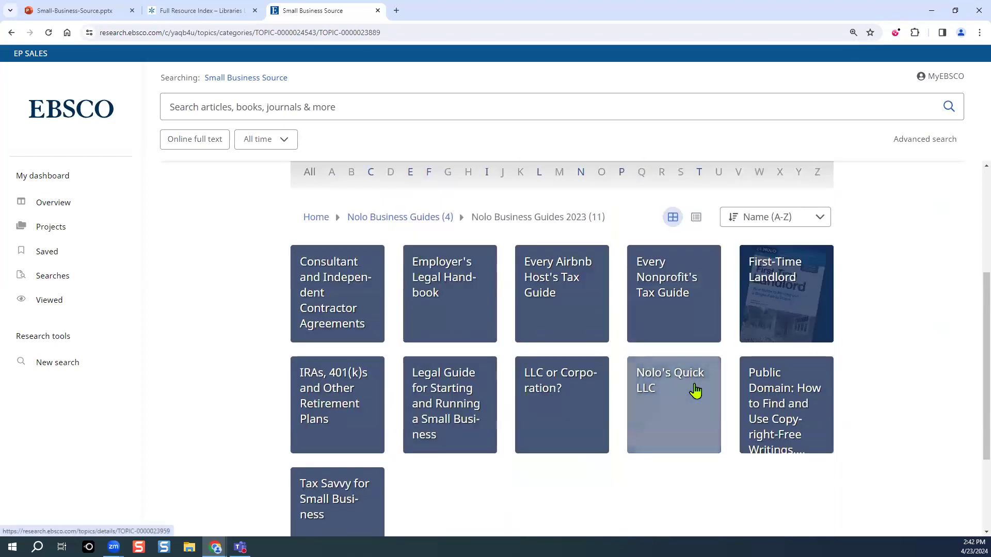
scroll(694, 389, down, 2)
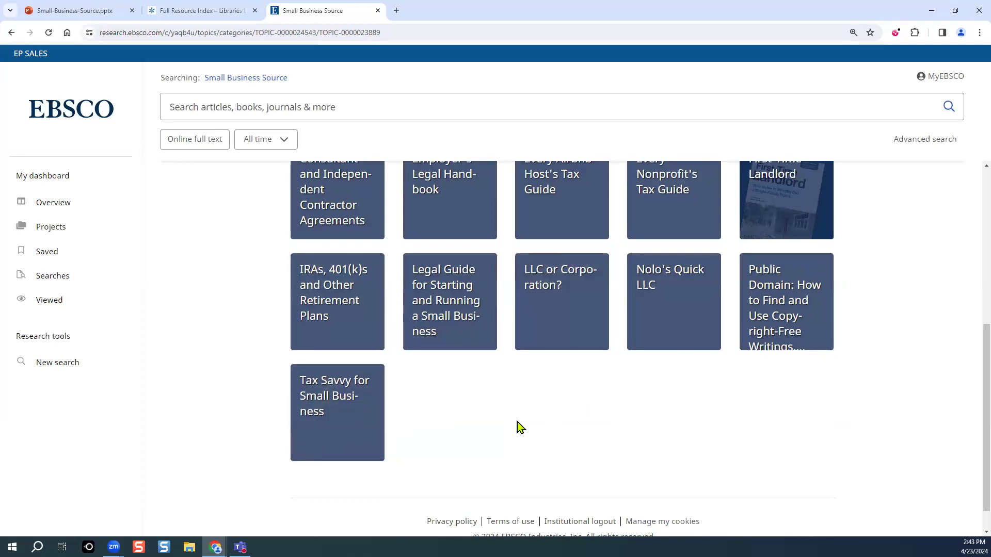
click(347, 435)
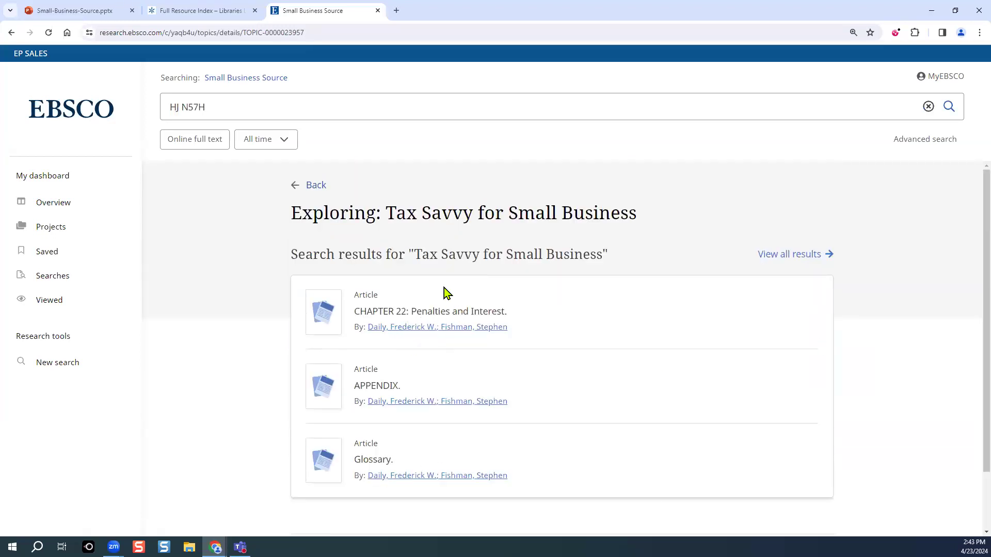
click(824, 256)
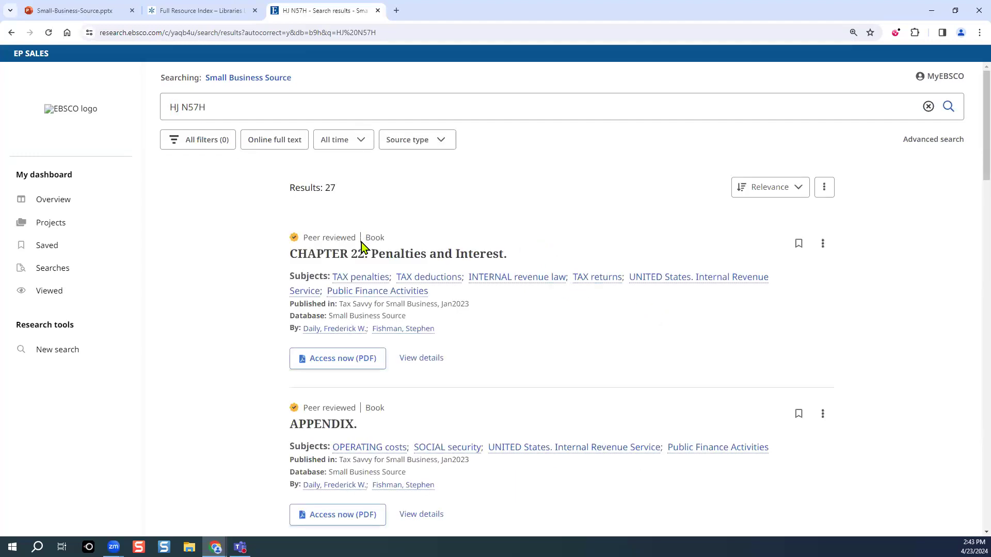
Look through the chapters of Tax Savvy for Small Business, highlighting the publication source of Chapter 23
scroll(469, 431, down, 4)
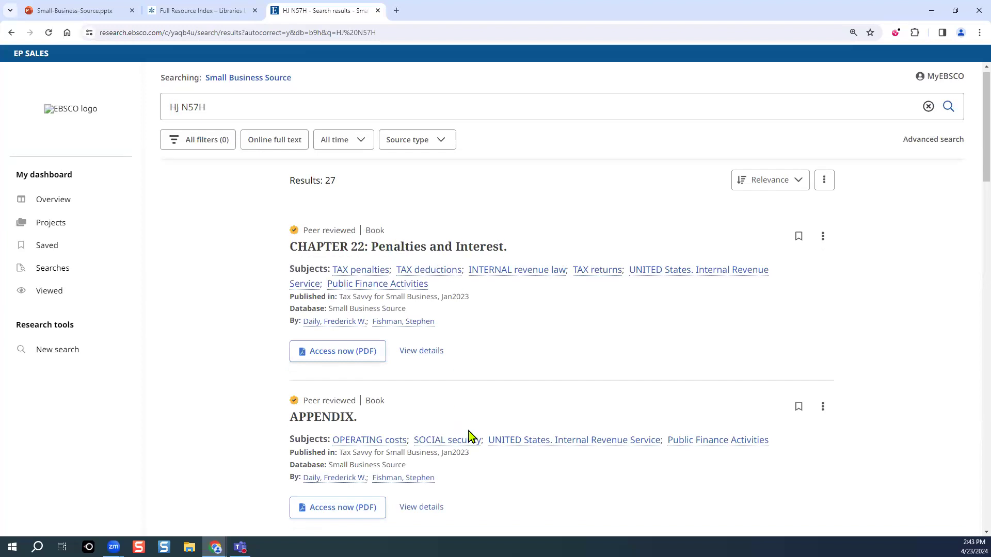
scroll(469, 430, down, 3)
scroll(454, 431, down, 3)
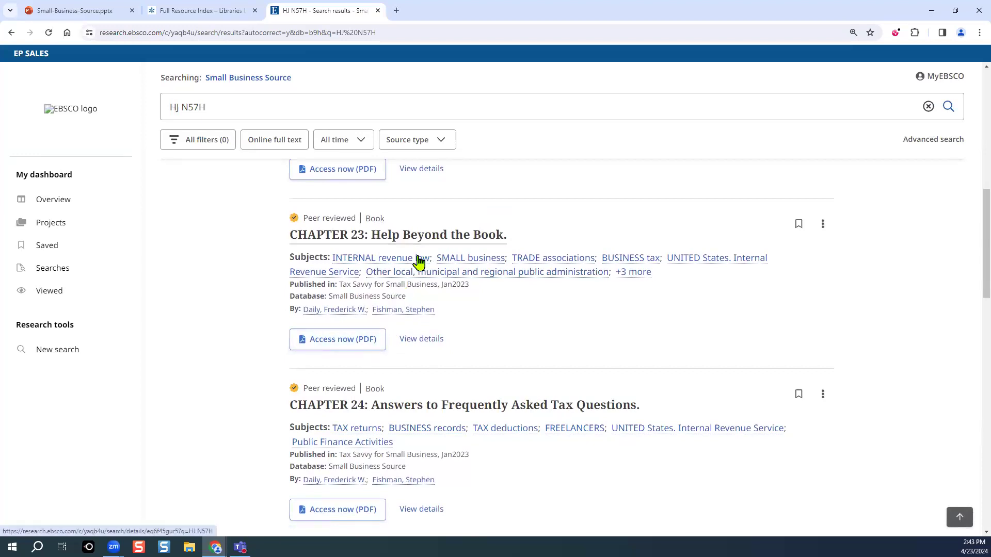
drag(477, 285, 342, 285)
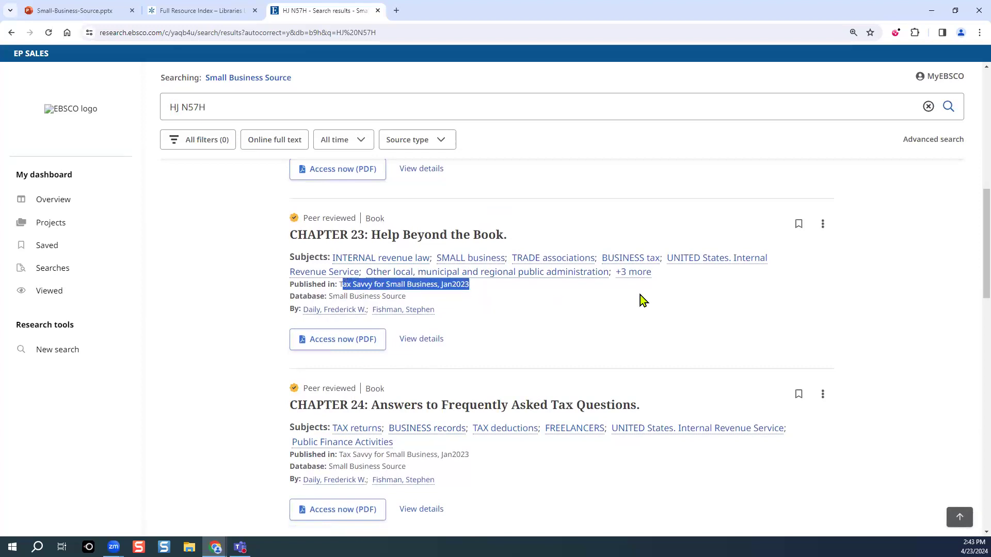
scroll(670, 301, down, 8)
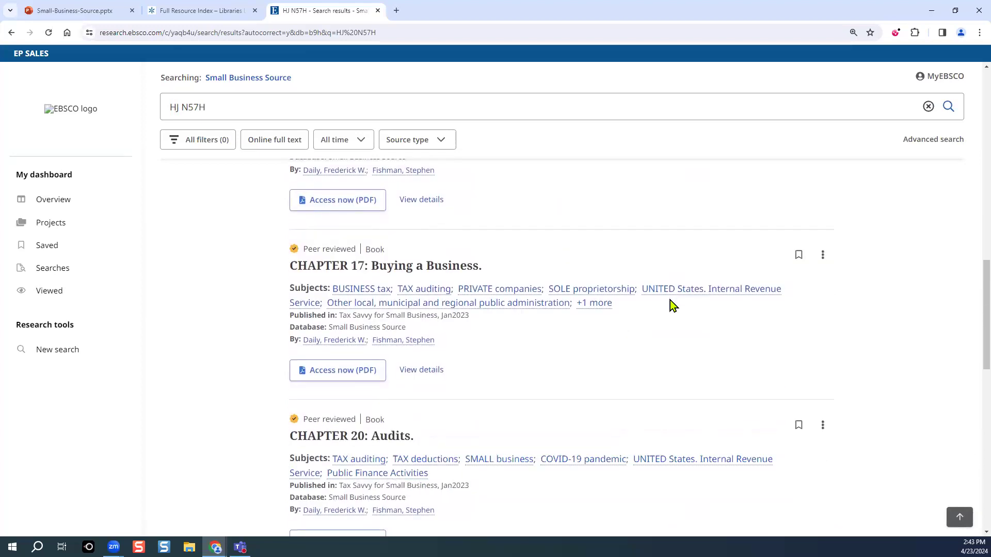
scroll(669, 301, down, 5)
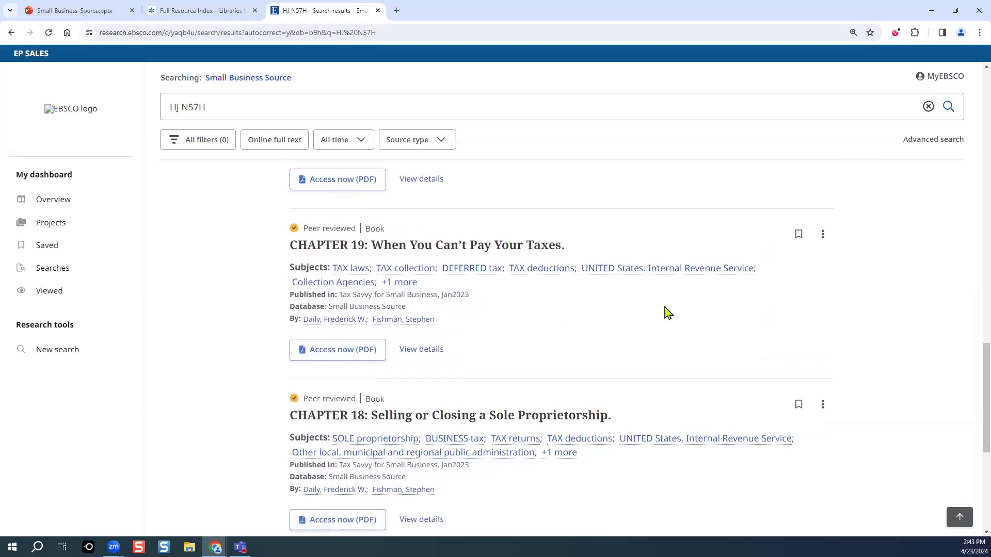
scroll(661, 307, up, 15)
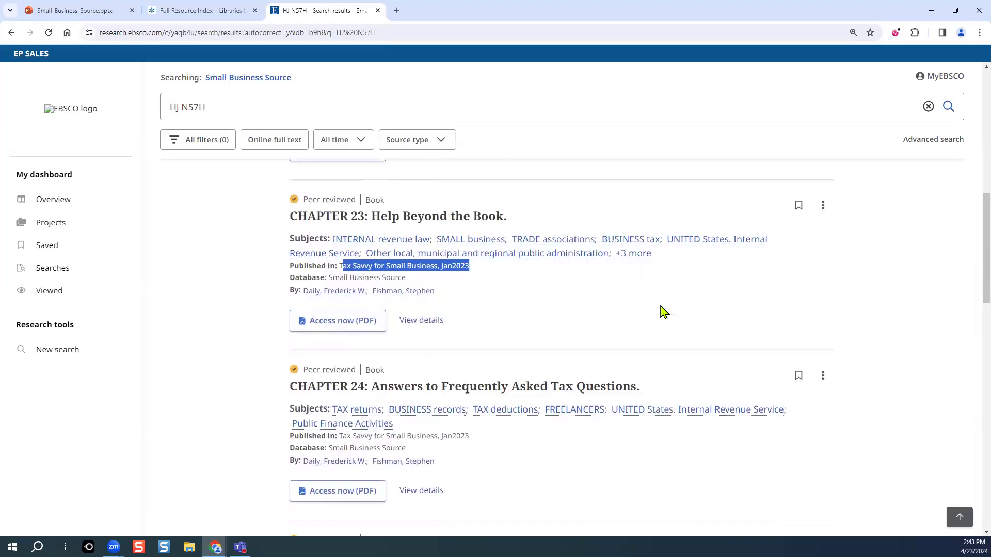
scroll(657, 300, up, 8)
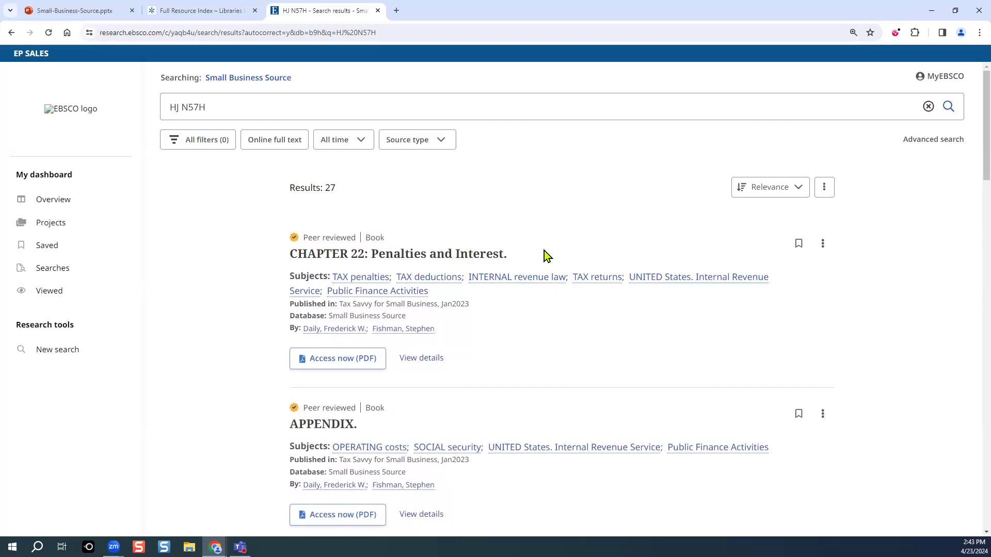
Return to the database home page and open the bookmarked EBSCO Connect home page in a new tab
click(89, 117)
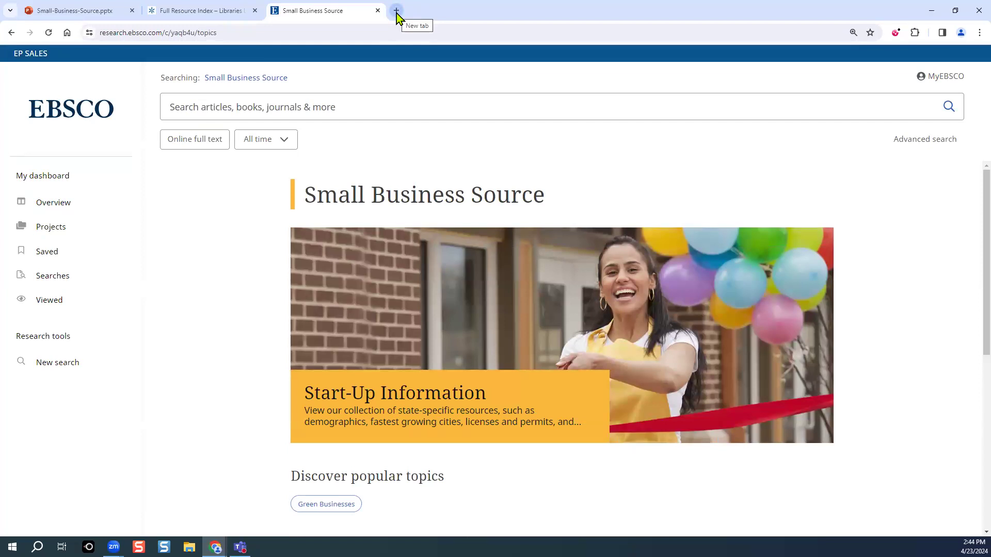
click(397, 11)
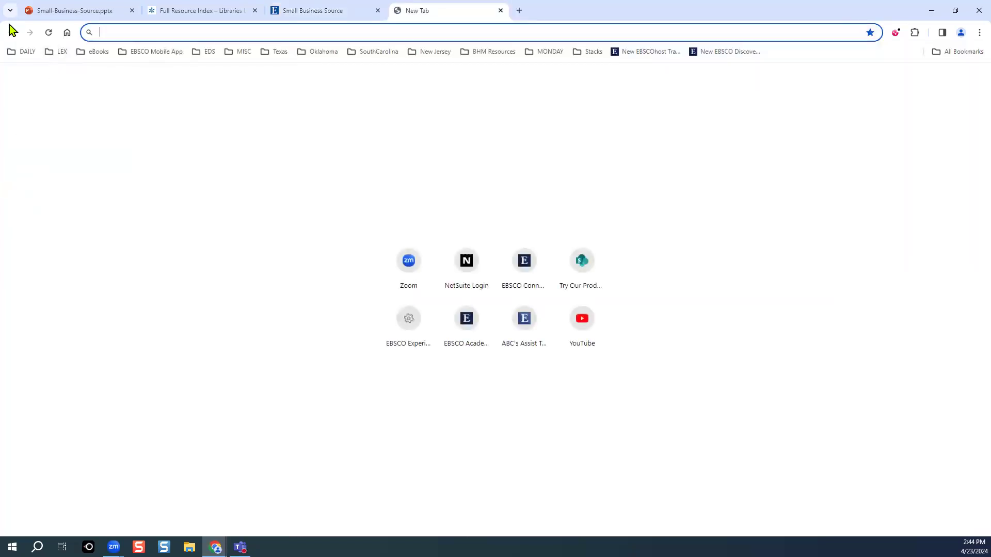
click(18, 51)
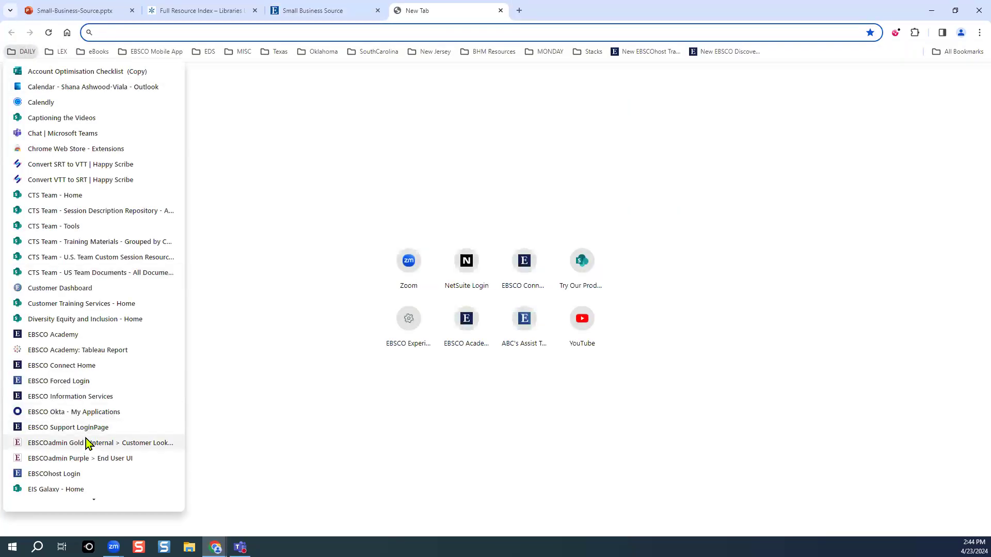
click(56, 366)
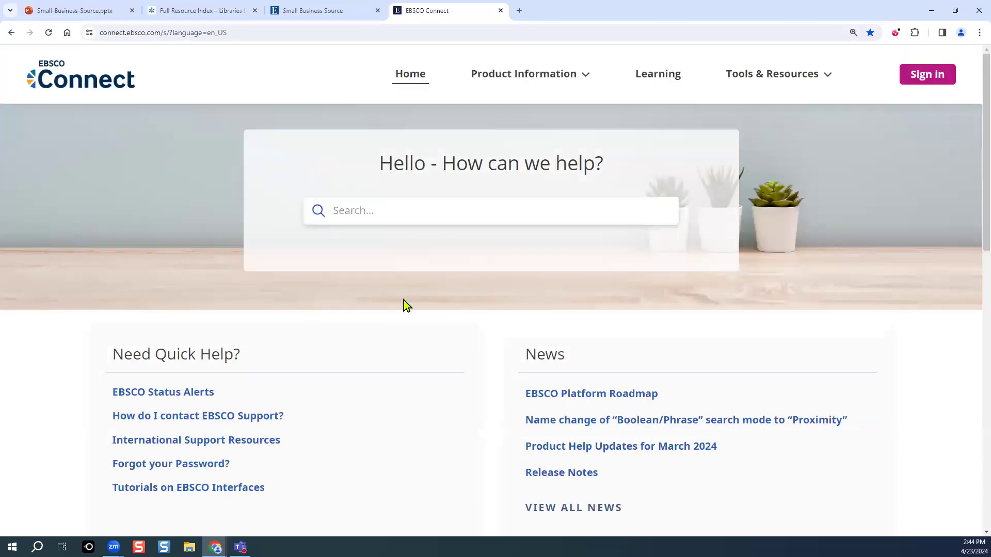
Open the EBSCO Platform Roadmap from the EBSCO Connect news and filter it by product Explora and status Coming Soon
drag(575, 362, 528, 354)
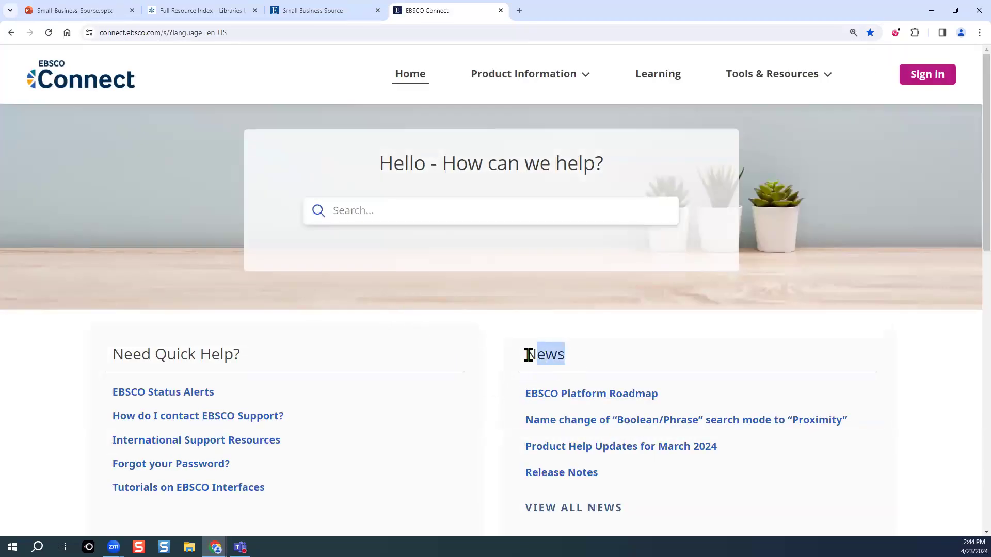
click(588, 394)
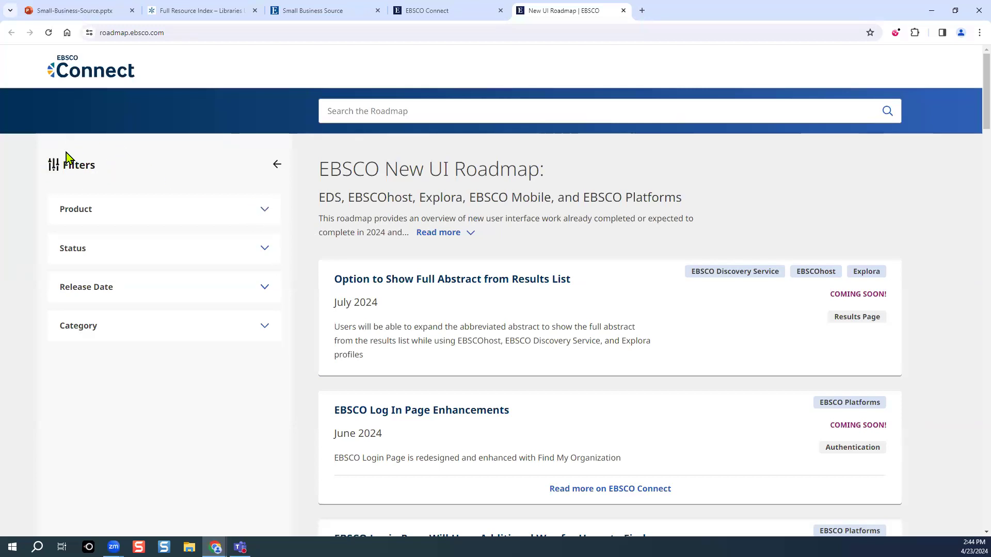
click(263, 211)
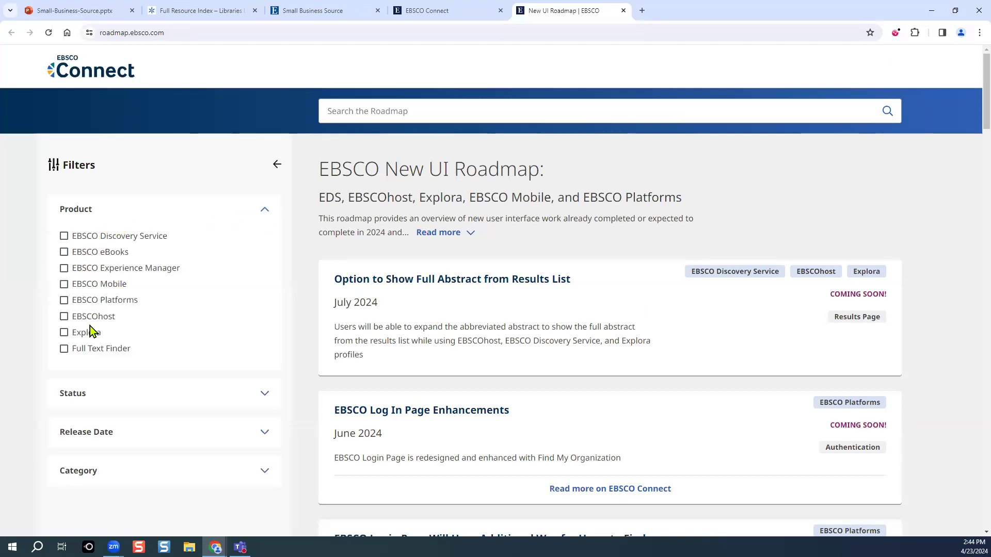
click(64, 333)
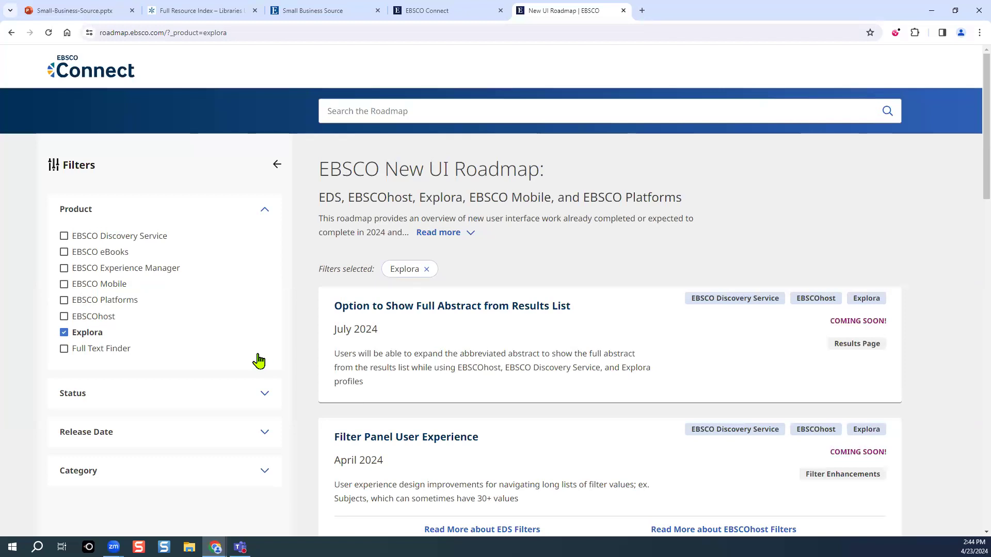
click(261, 397)
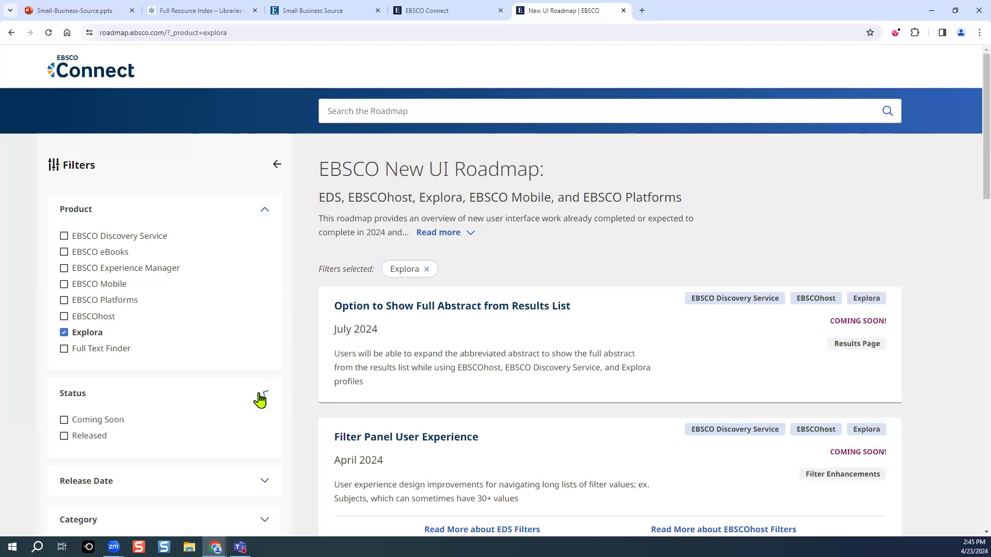
click(80, 419)
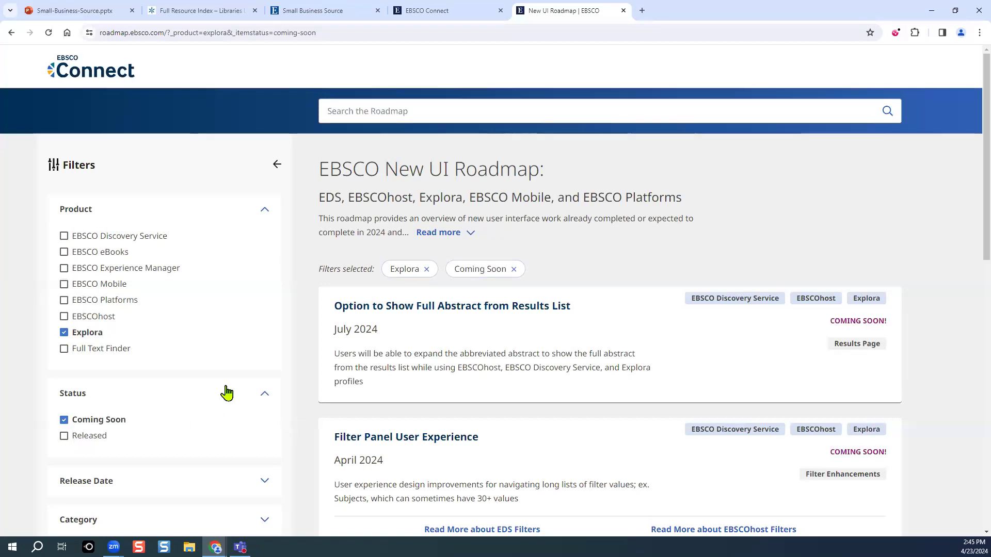
Expand the roadmap's Release Date and Category filters and look through their options
scroll(224, 397, down, 2)
click(257, 383)
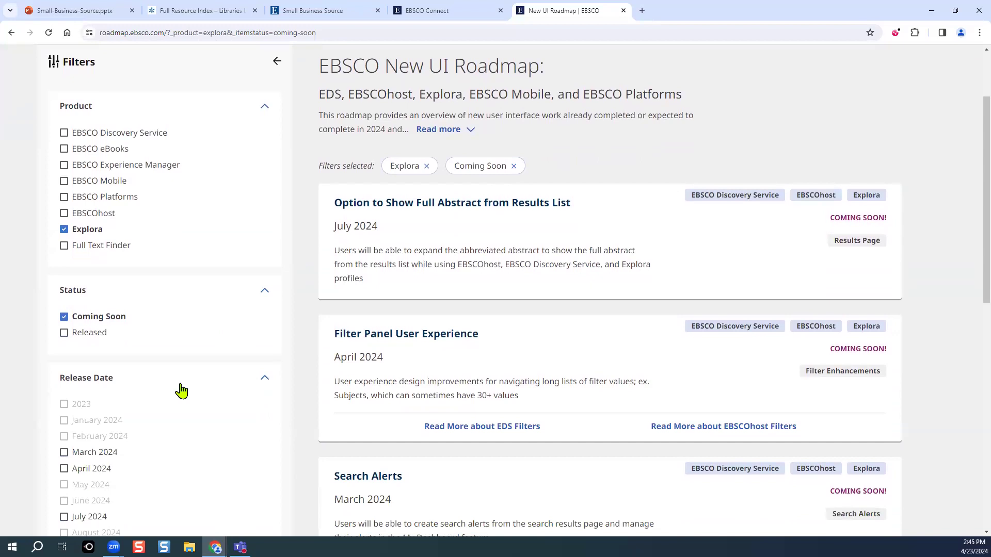
scroll(114, 488, down, 3)
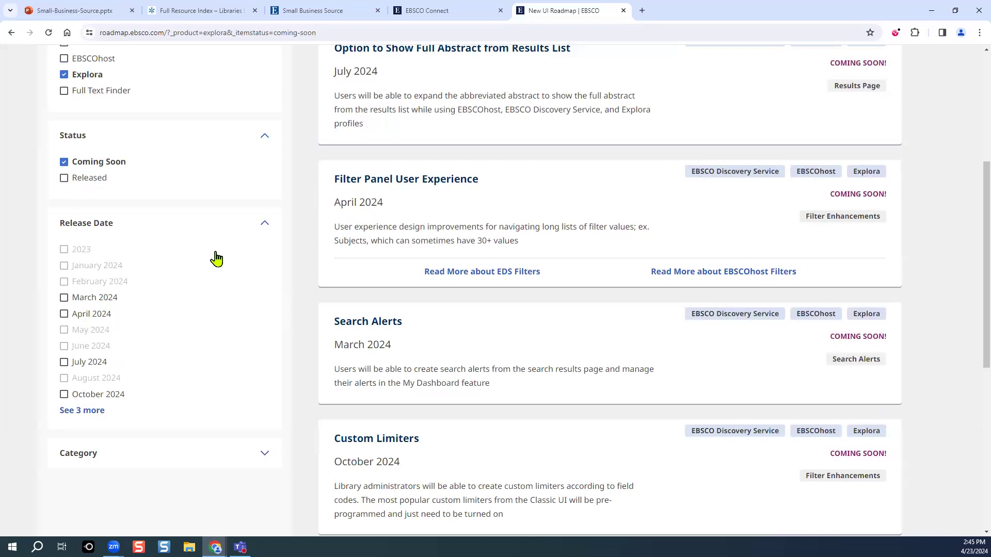
click(265, 455)
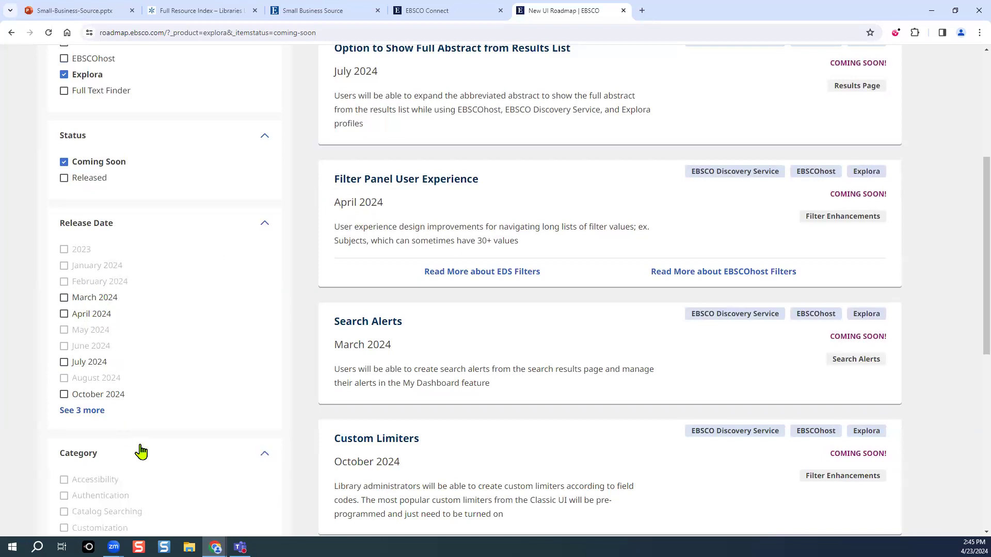
scroll(143, 449, down, 4)
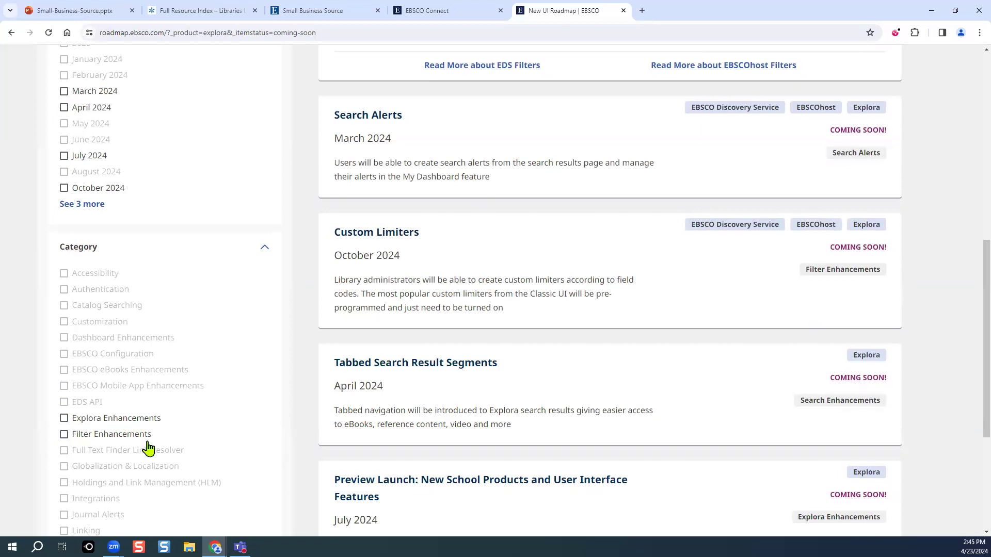
scroll(146, 448, down, 3)
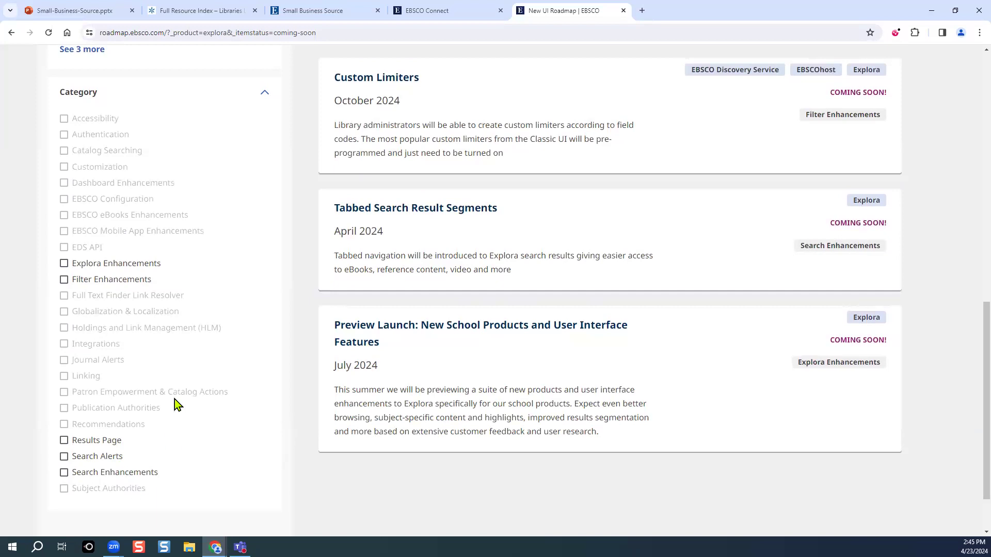
scroll(154, 407, up, 13)
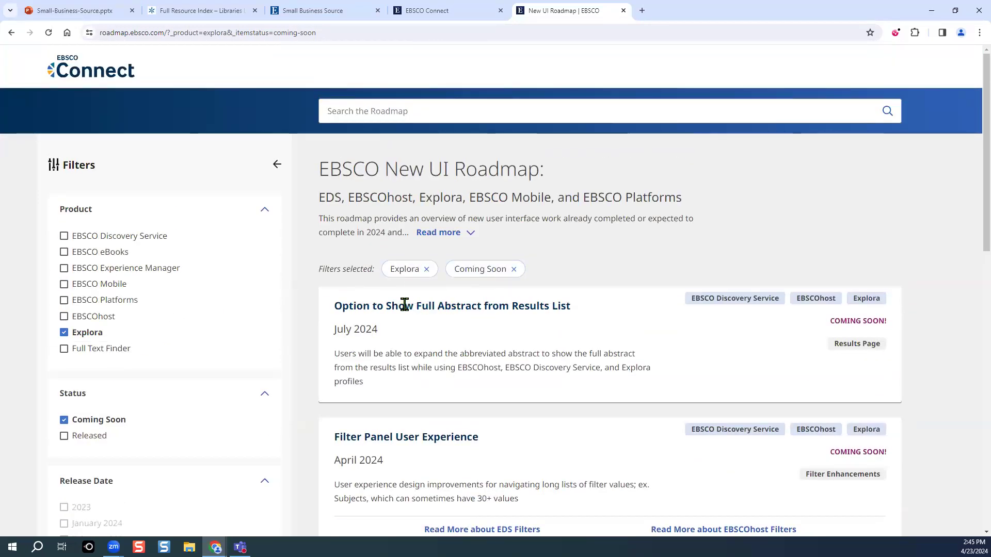
Read through the filtered Explora Coming Soon roadmap entries, highlighting the Option to Show Full Abstract from Results List title and the Search Alerts release date
drag(334, 306, 580, 314)
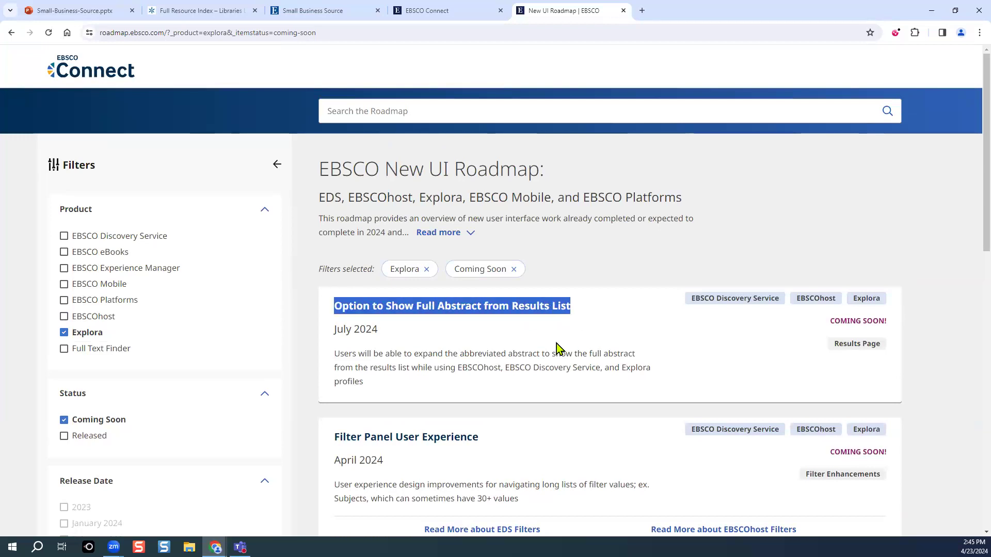
scroll(559, 345, down, 3)
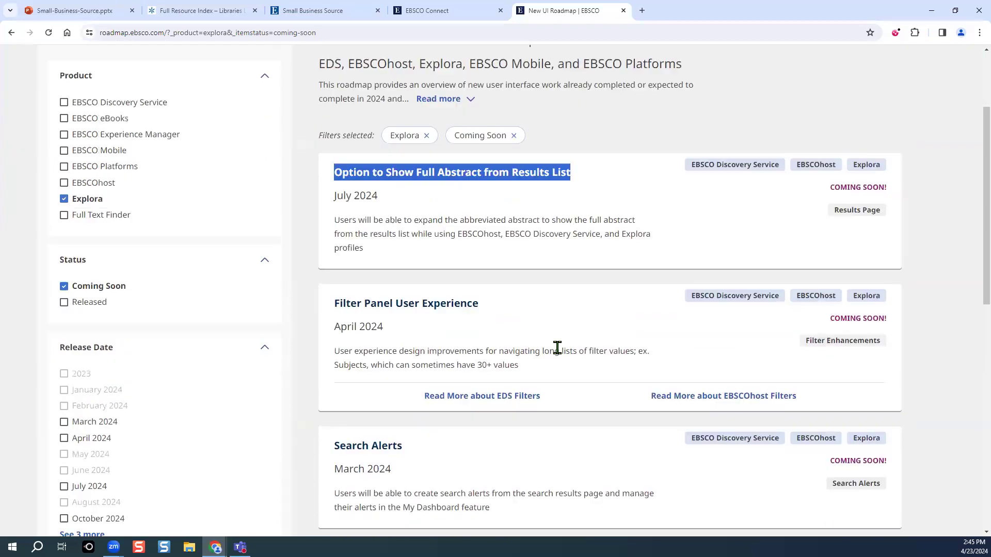
scroll(557, 348, down, 2)
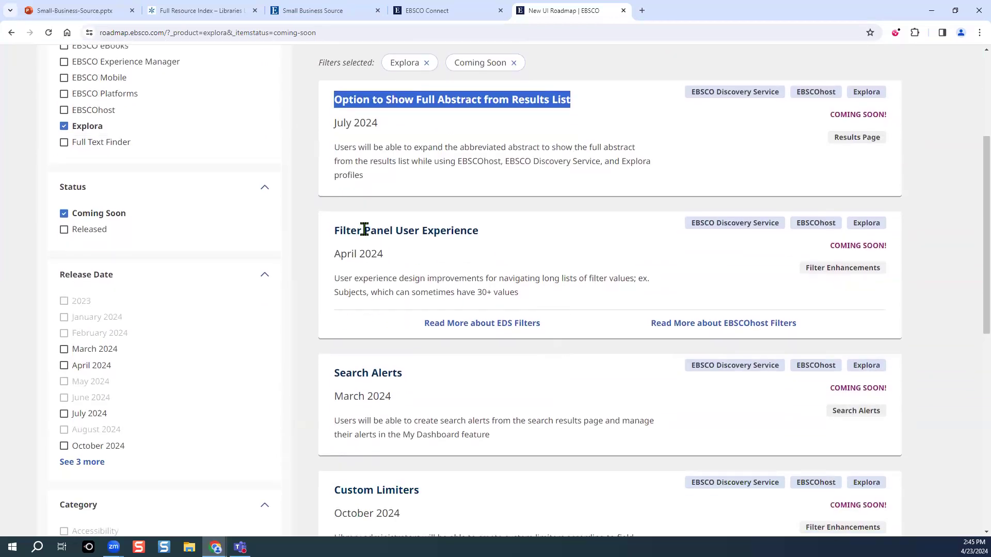
scroll(583, 315, down, 2)
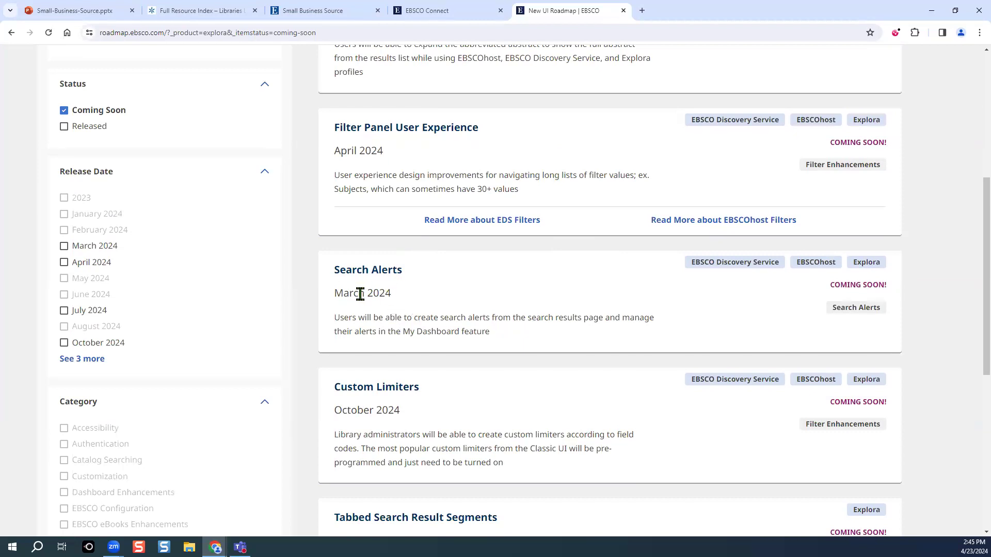
drag(391, 293, 332, 294)
scroll(436, 387, down, 2)
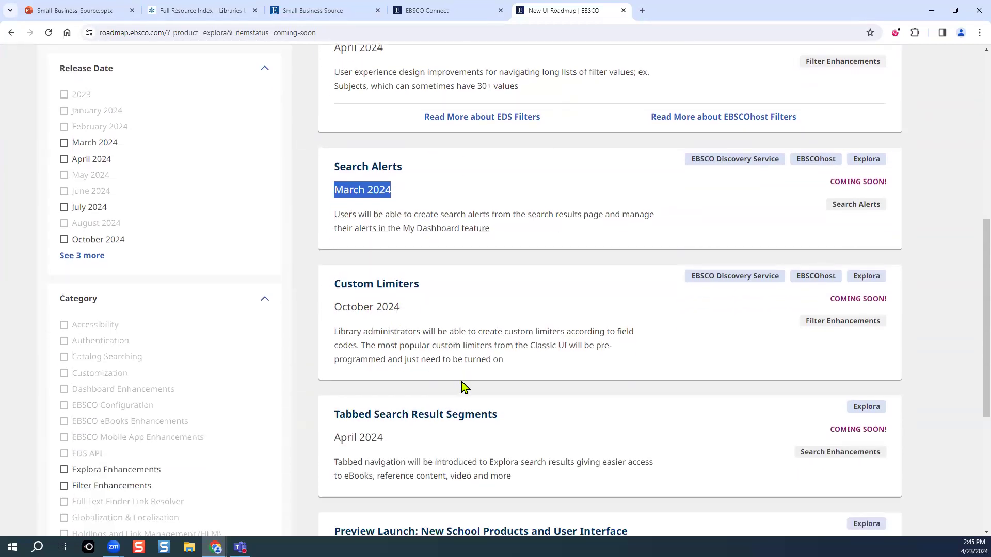
scroll(462, 382, down, 3)
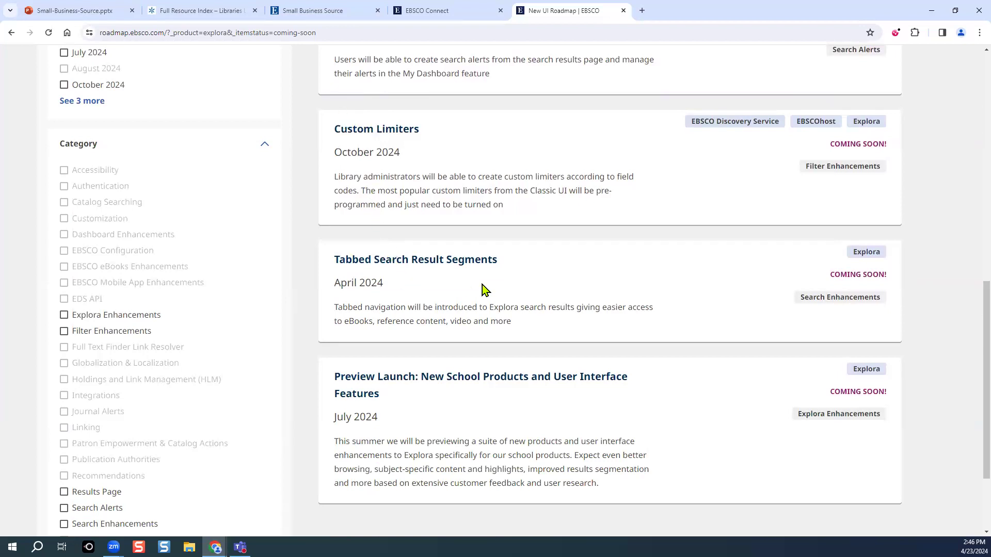
scroll(483, 289, down, 3)
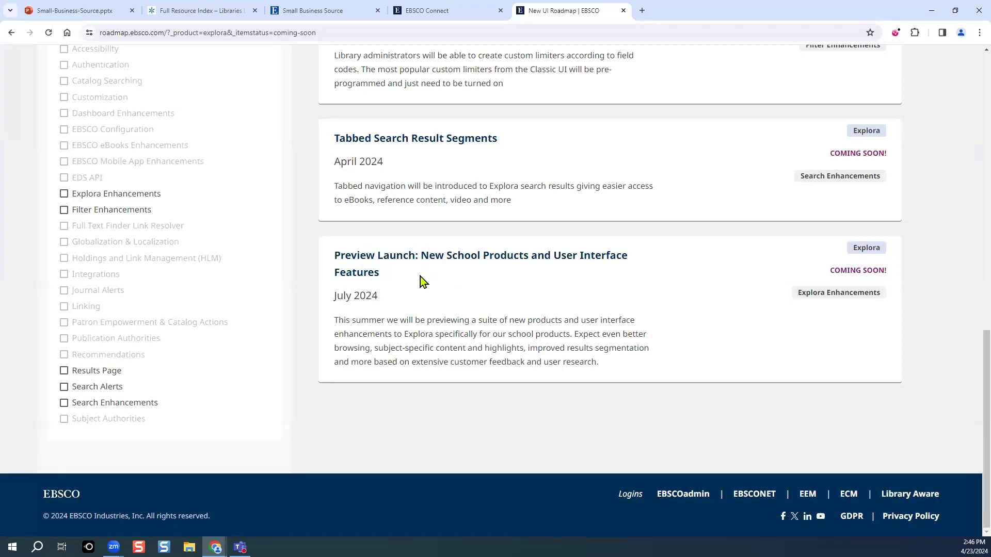
scroll(422, 281, up, 7)
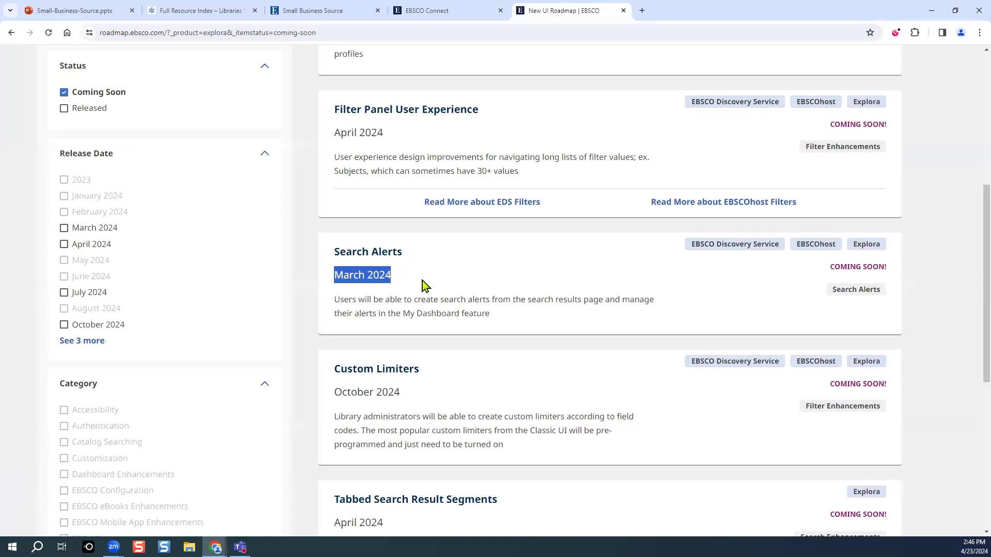
scroll(421, 270, up, 3)
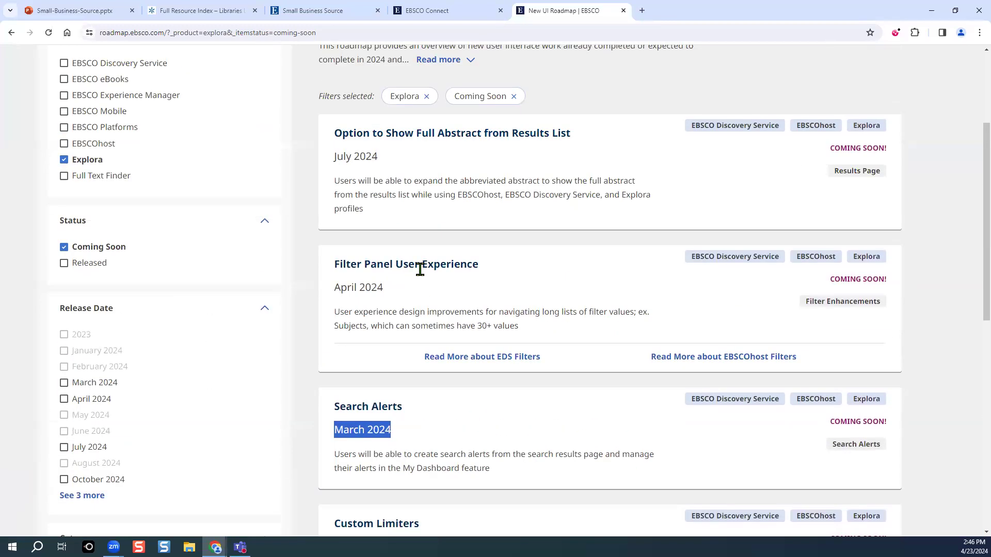
Return to the Small Business Source home page and look over its Explore topics tiles
click(312, 11)
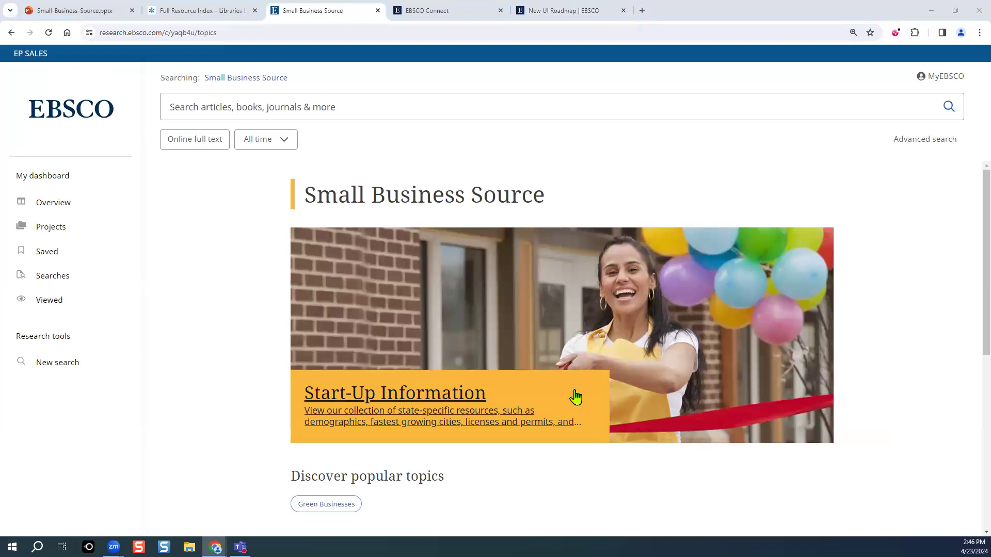
scroll(883, 414, down, 7)
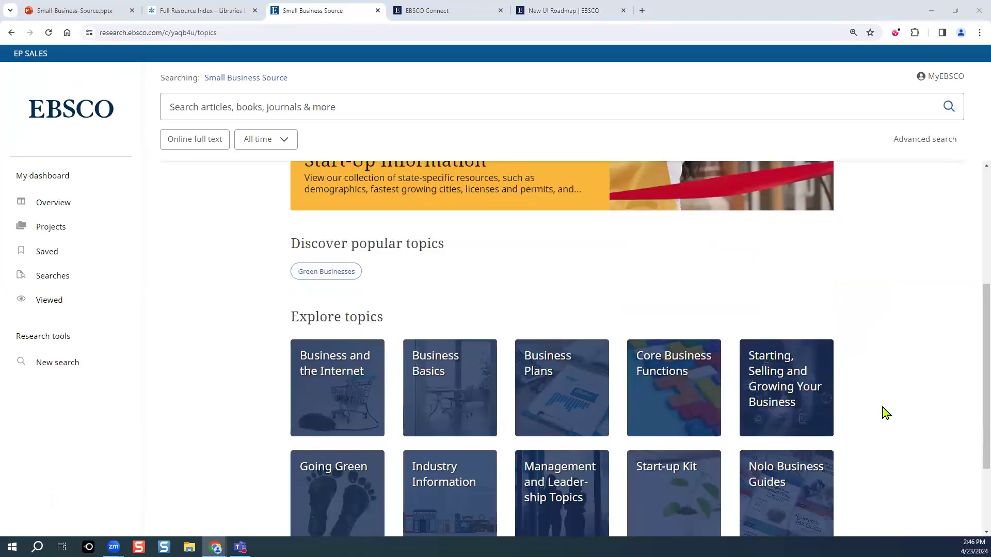